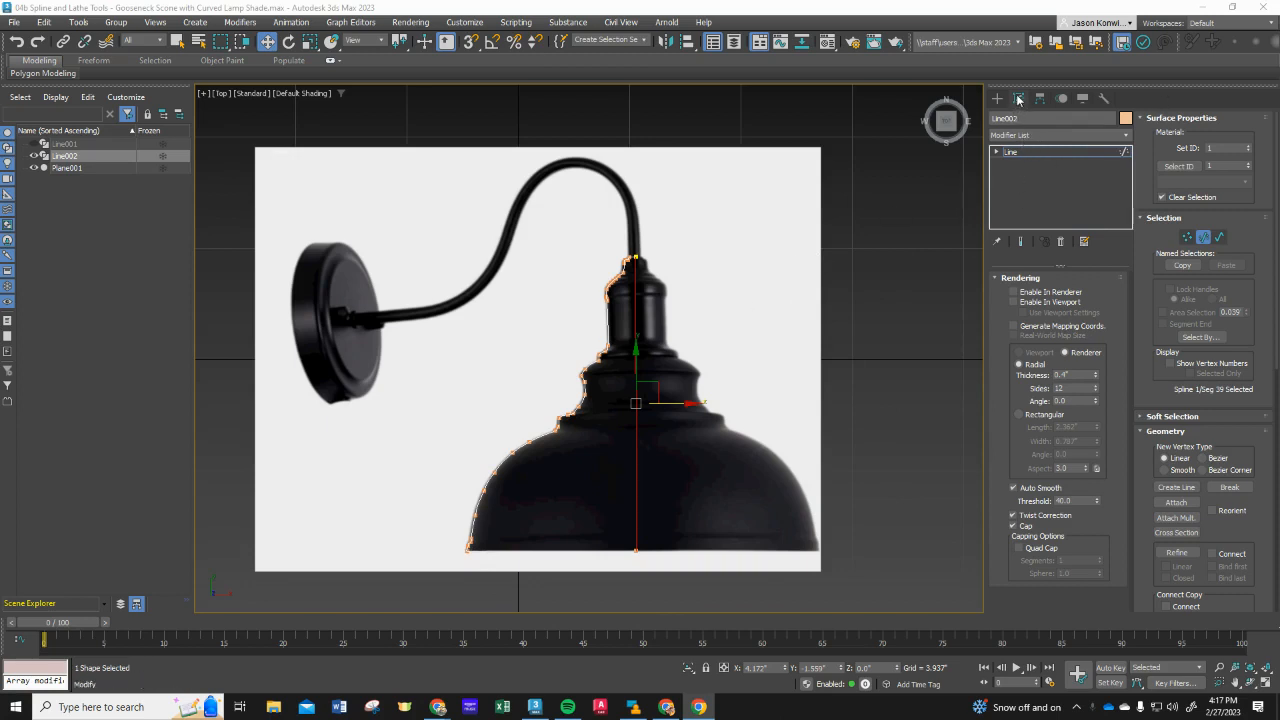
Step: Apply a Lathe modifier to the lamp shade profile Line002
left_click(1018, 137)
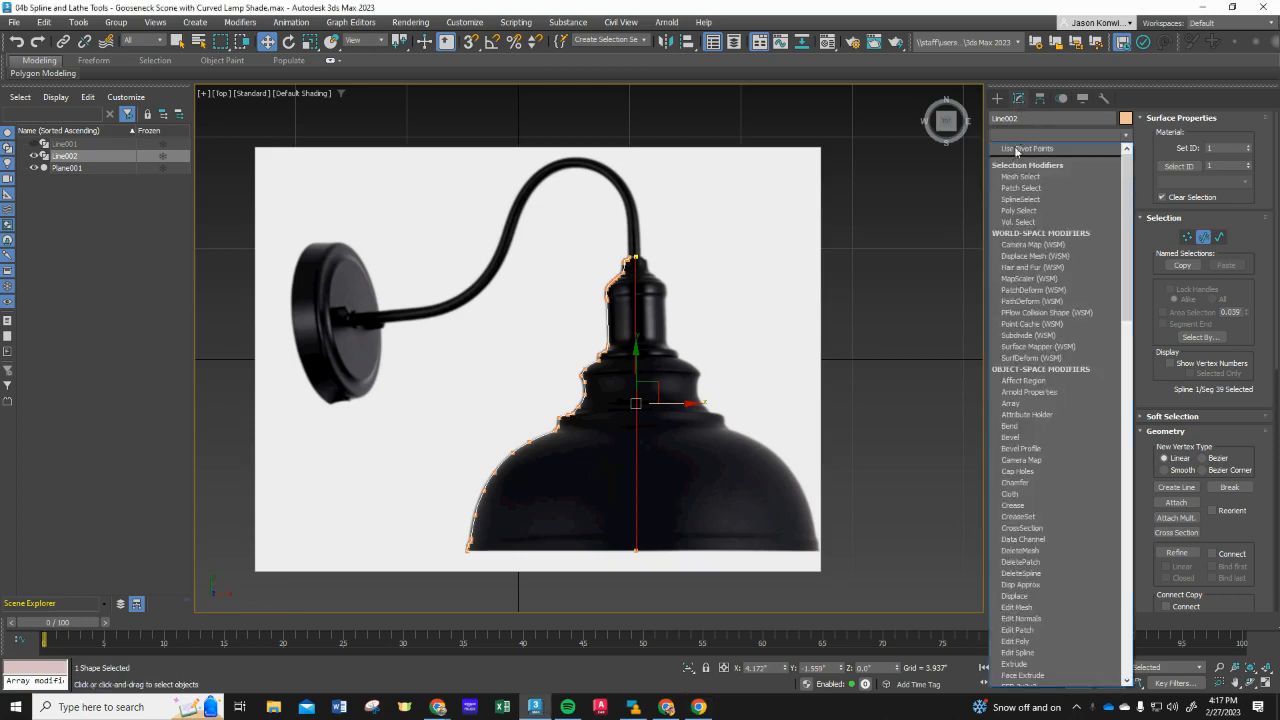
scroll(1040, 300, "down", 5)
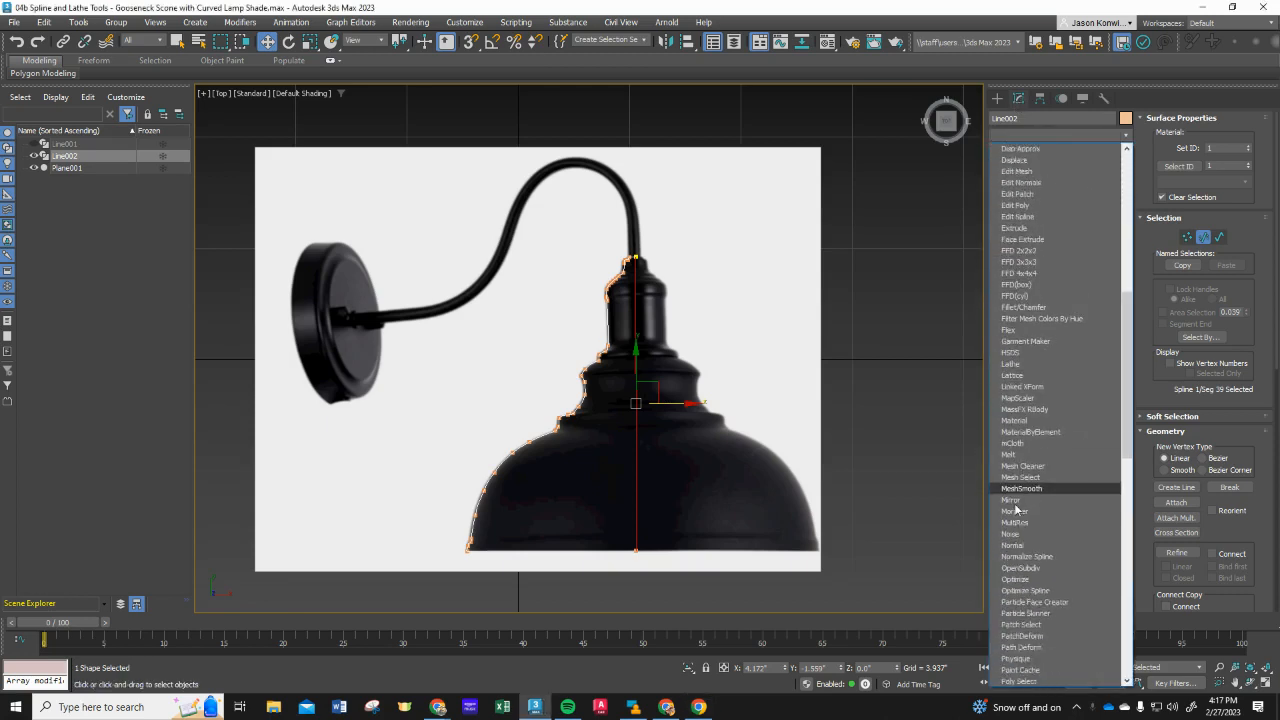
scroll(1015, 505, "down", 15)
scroll(1012, 516, "down", 4)
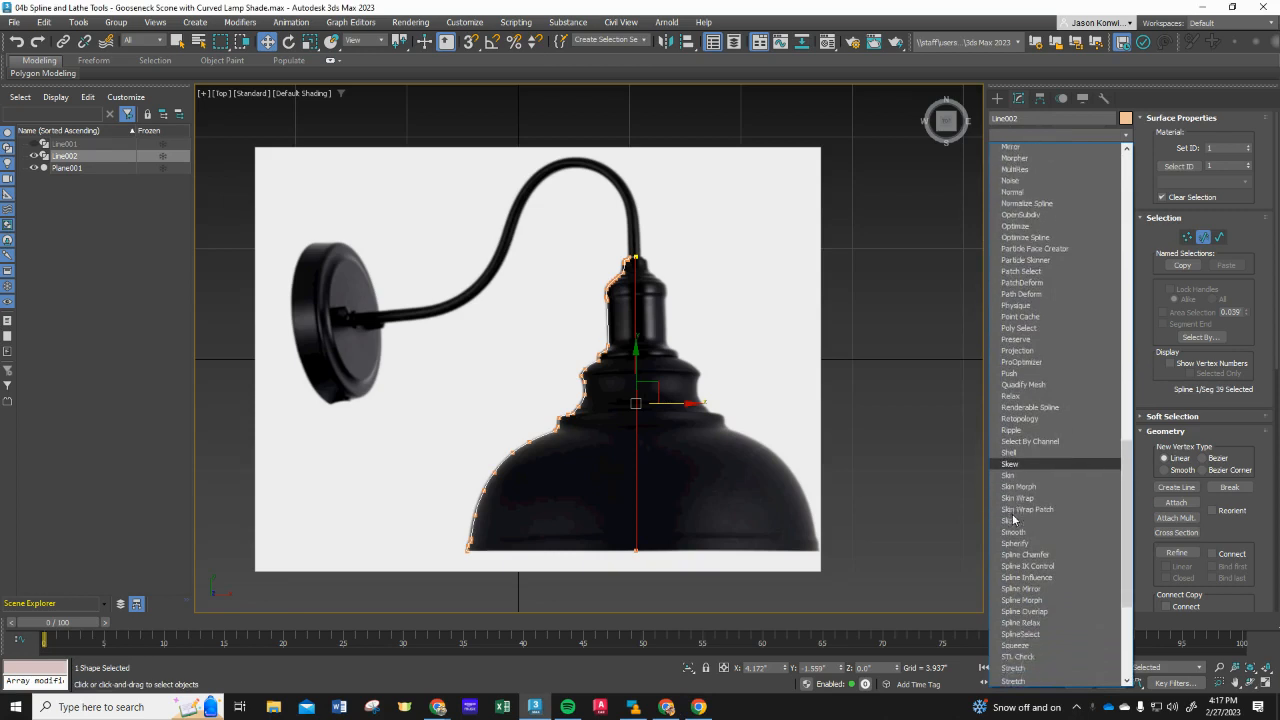
scroll(1012, 516, "up", 5)
scroll(1013, 507, "up", 4)
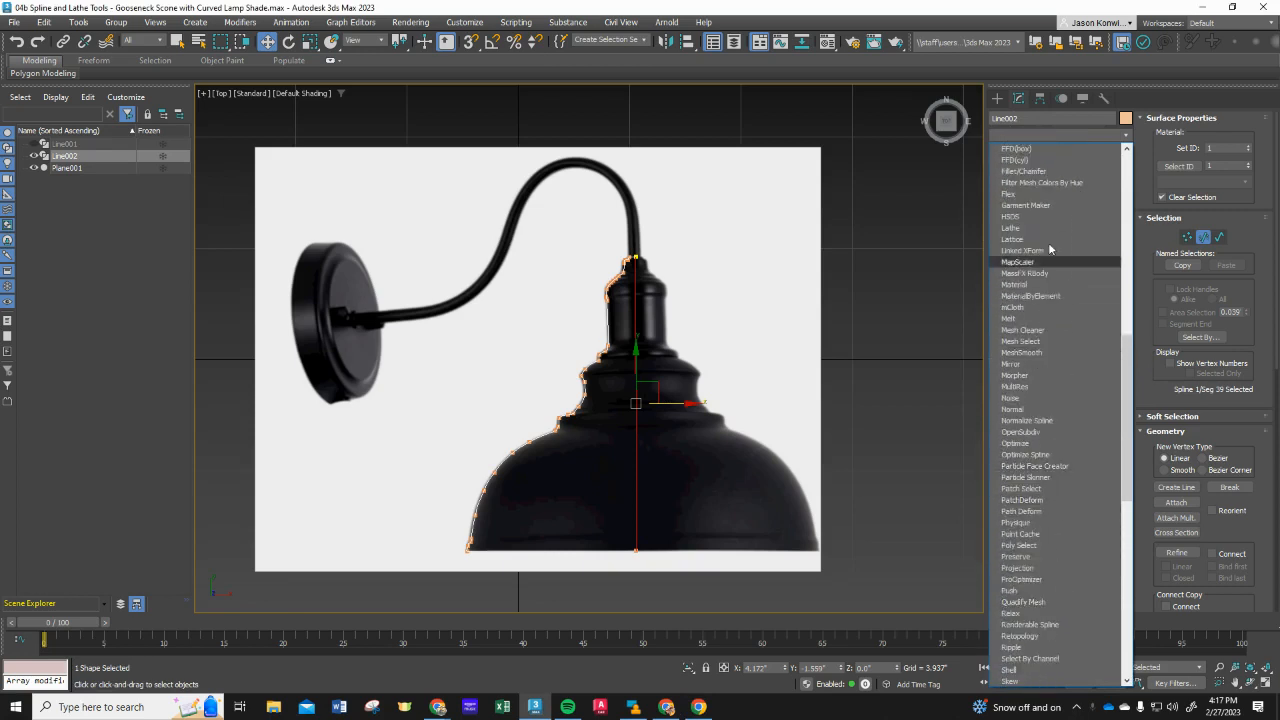
left_click(1012, 228)
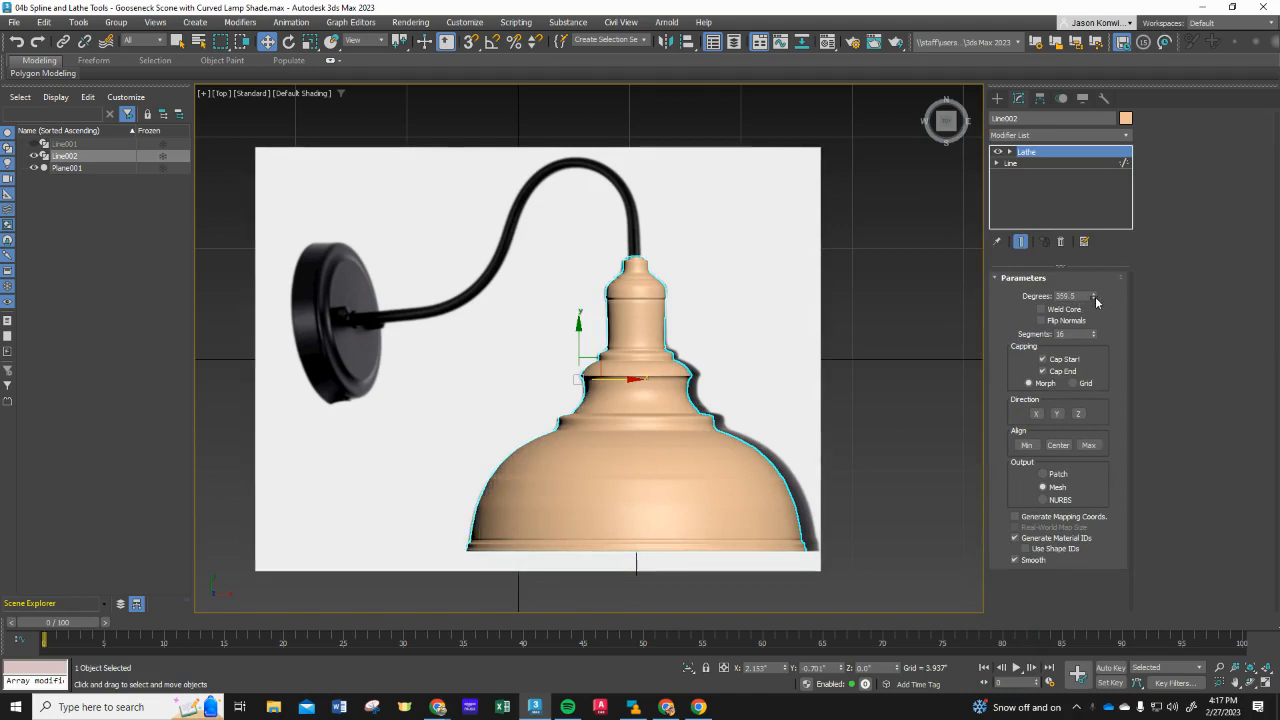
Step: Try partial sweep angles for the shade's Lathe, and set Degrees back to 360
left_click_drag(1095, 297, 1065, 70)
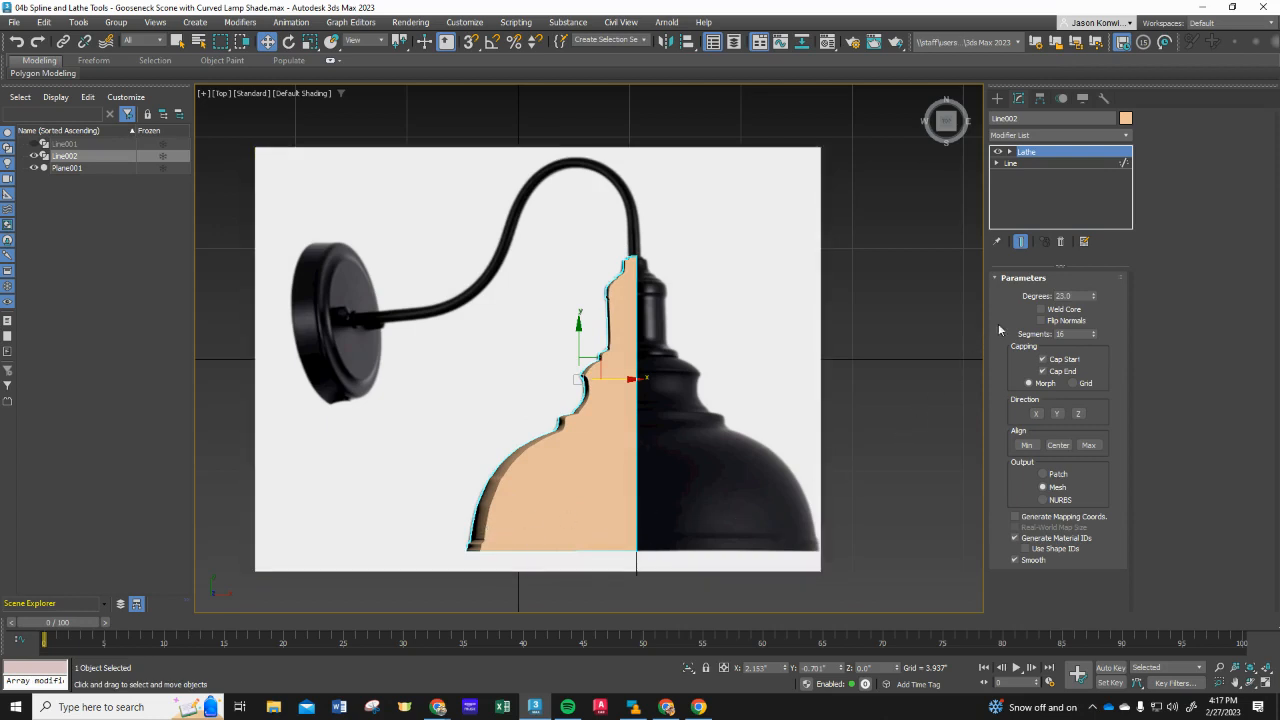
left_click_drag(1092, 302, 1096, 4)
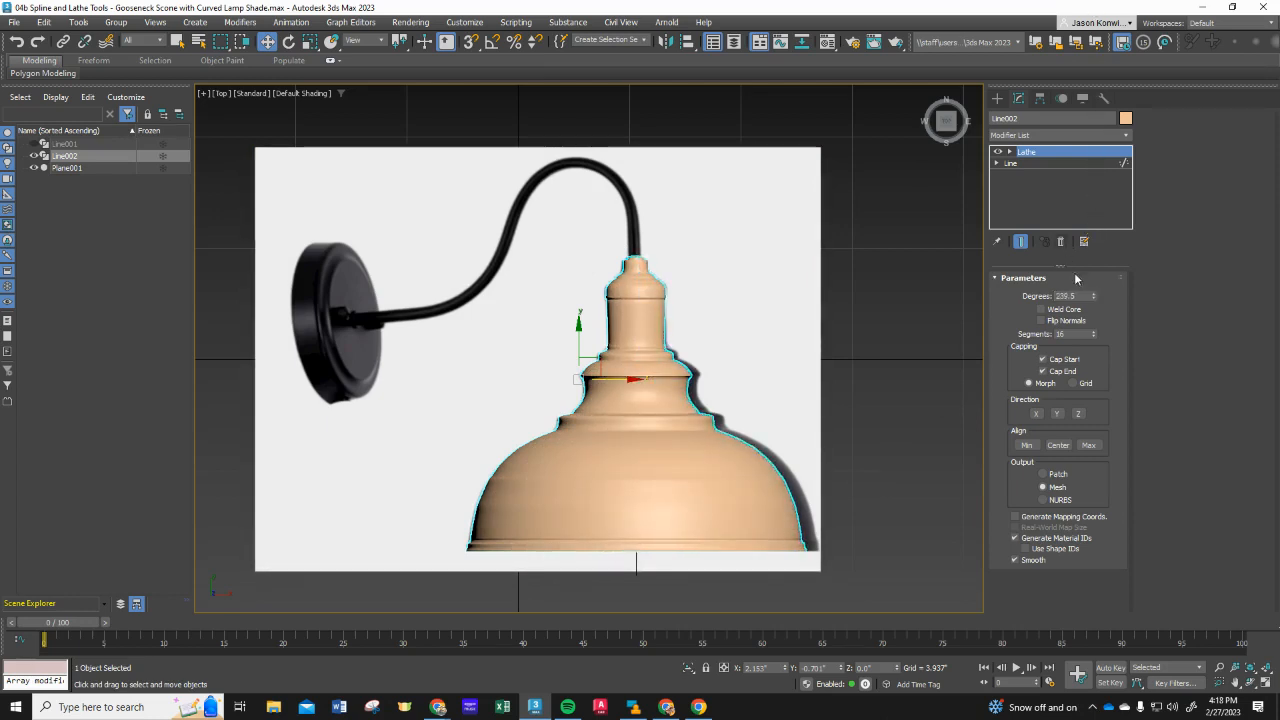
double_click(1085, 295)
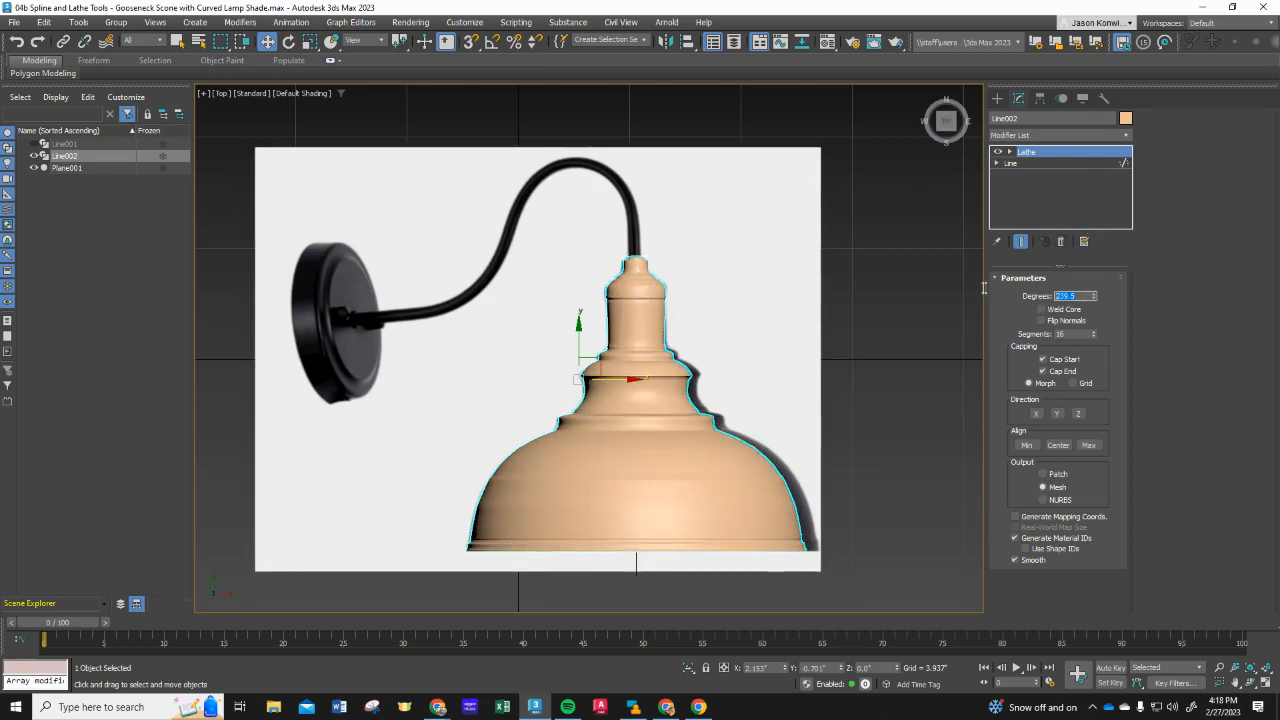
type("360")
Step: Inspect the lathed shade from its open end and try Weld Core, turning it on and off again
middle_click_drag(874, 581, 852, 473, "alt")
left_click(1042, 371)
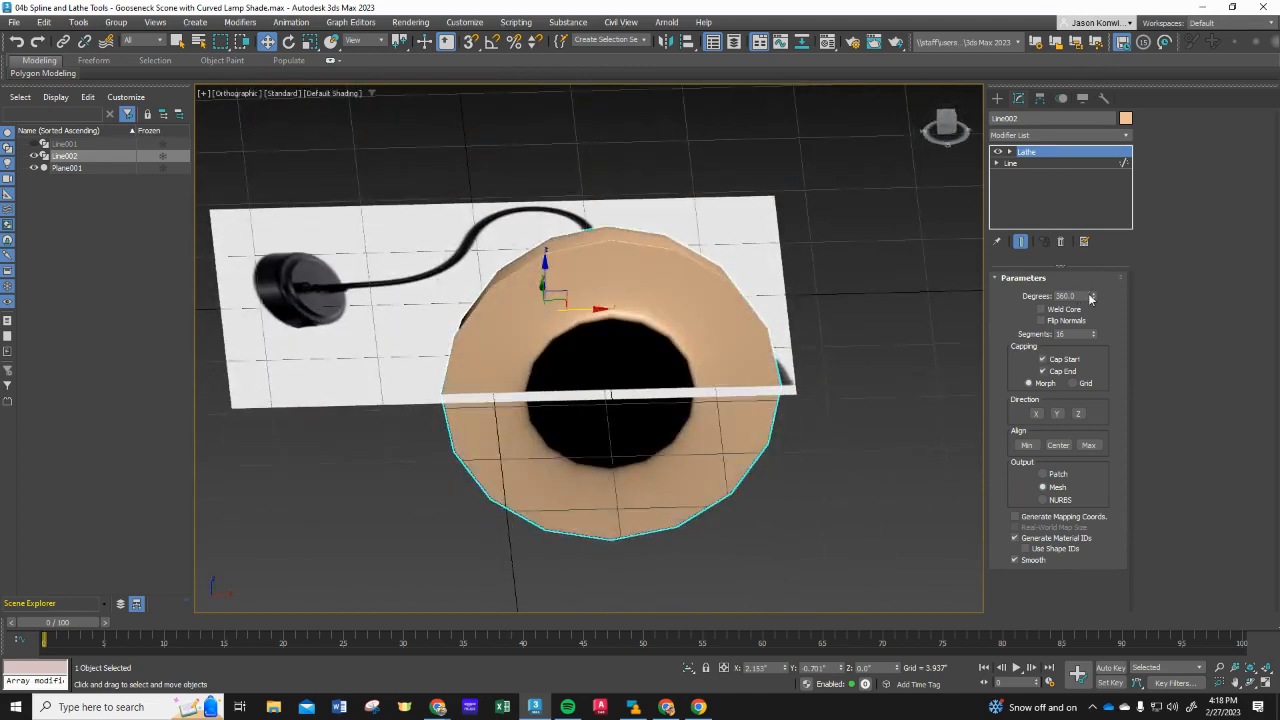
left_click_drag(1093, 298, 1136, 219)
left_click(1042, 310)
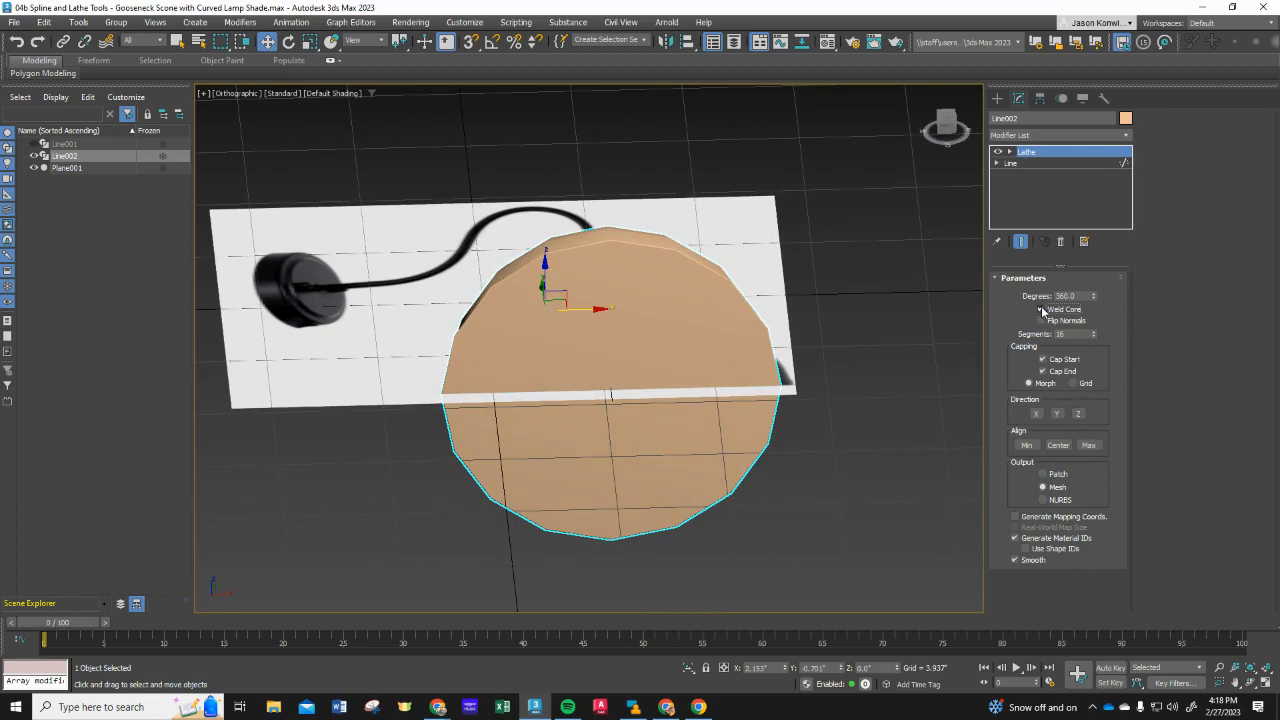
left_click(1042, 310)
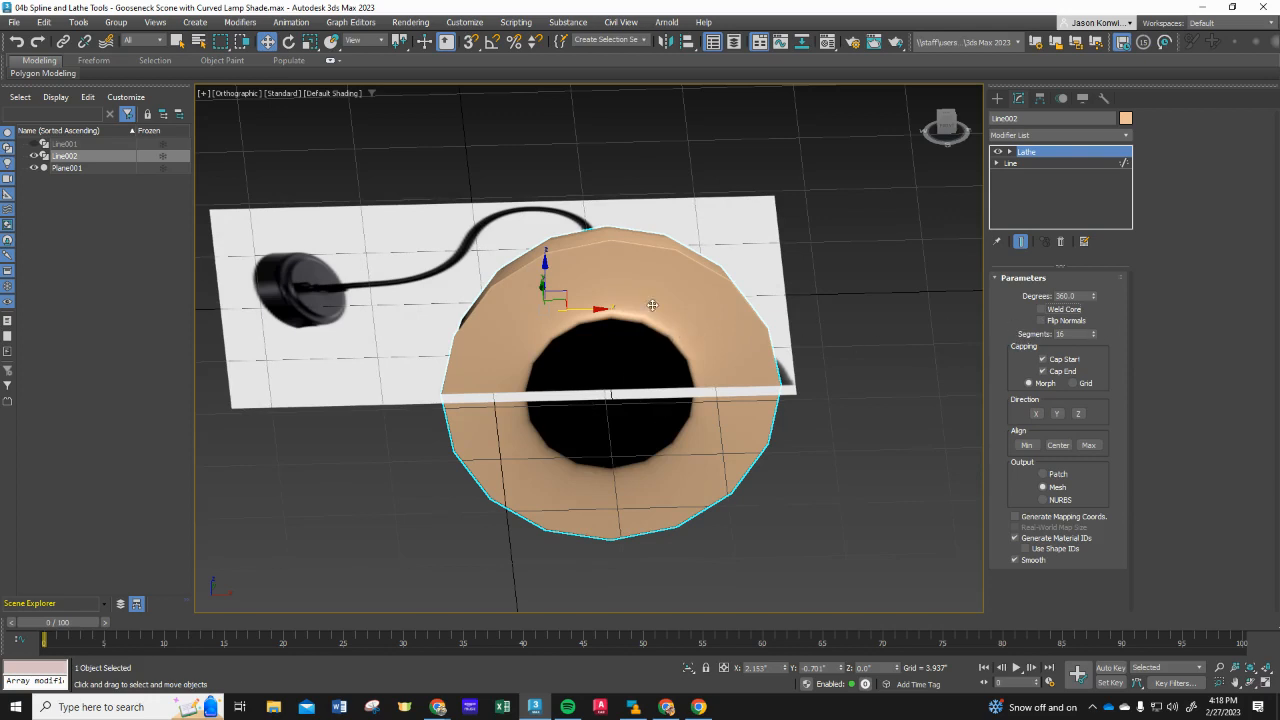
Step: Try Flip Normals on the lathed shade, compare it in the Top view, and turn it off again
left_click(1042, 321)
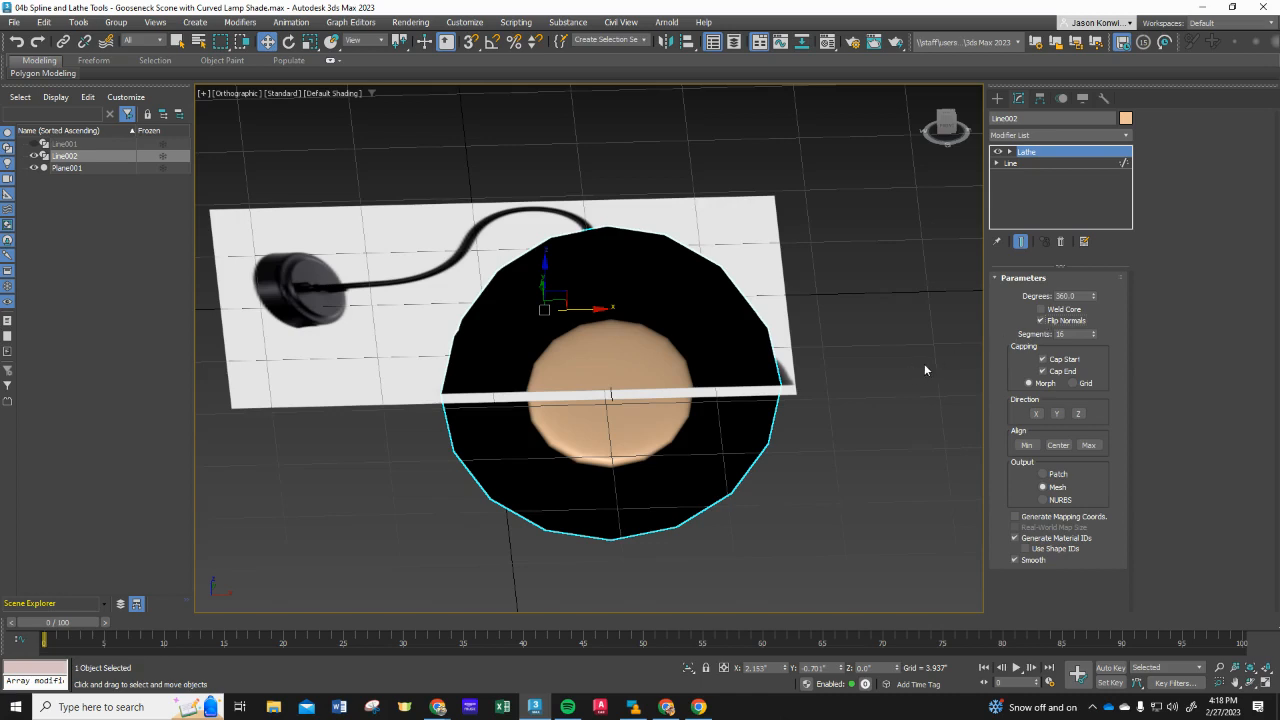
left_click(238, 94)
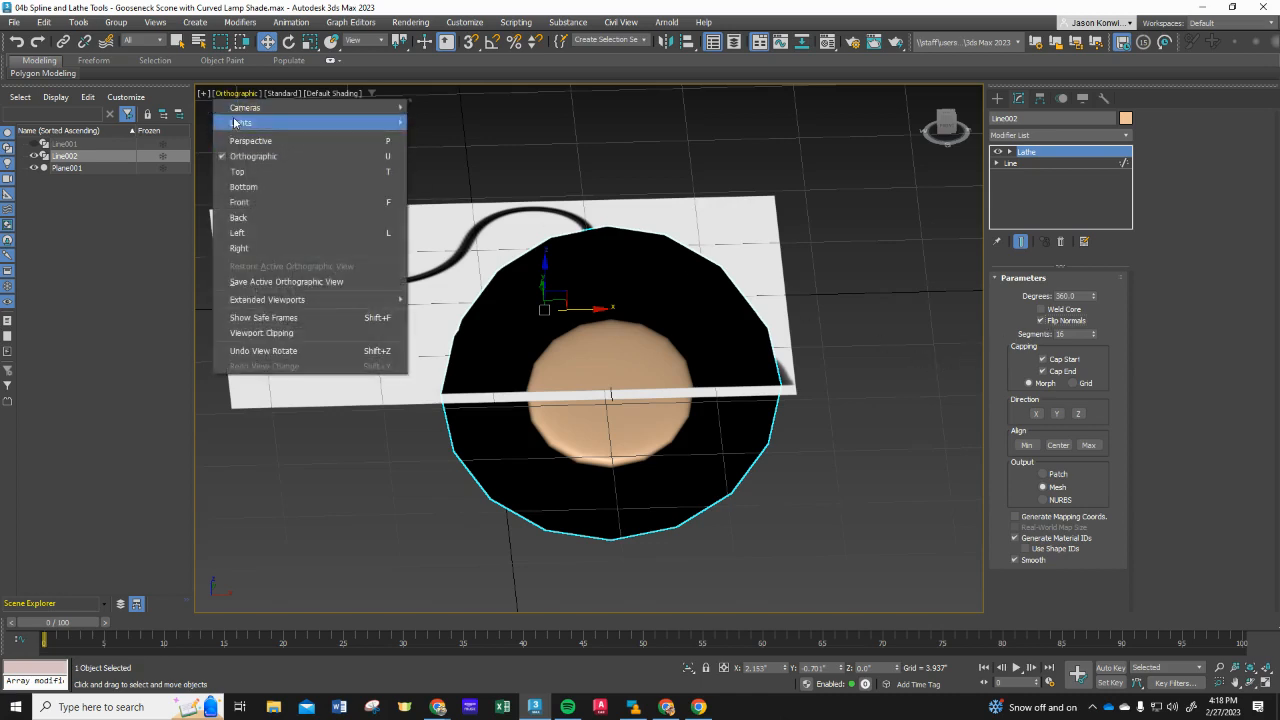
left_click(242, 172)
scroll(724, 337, "up", 6)
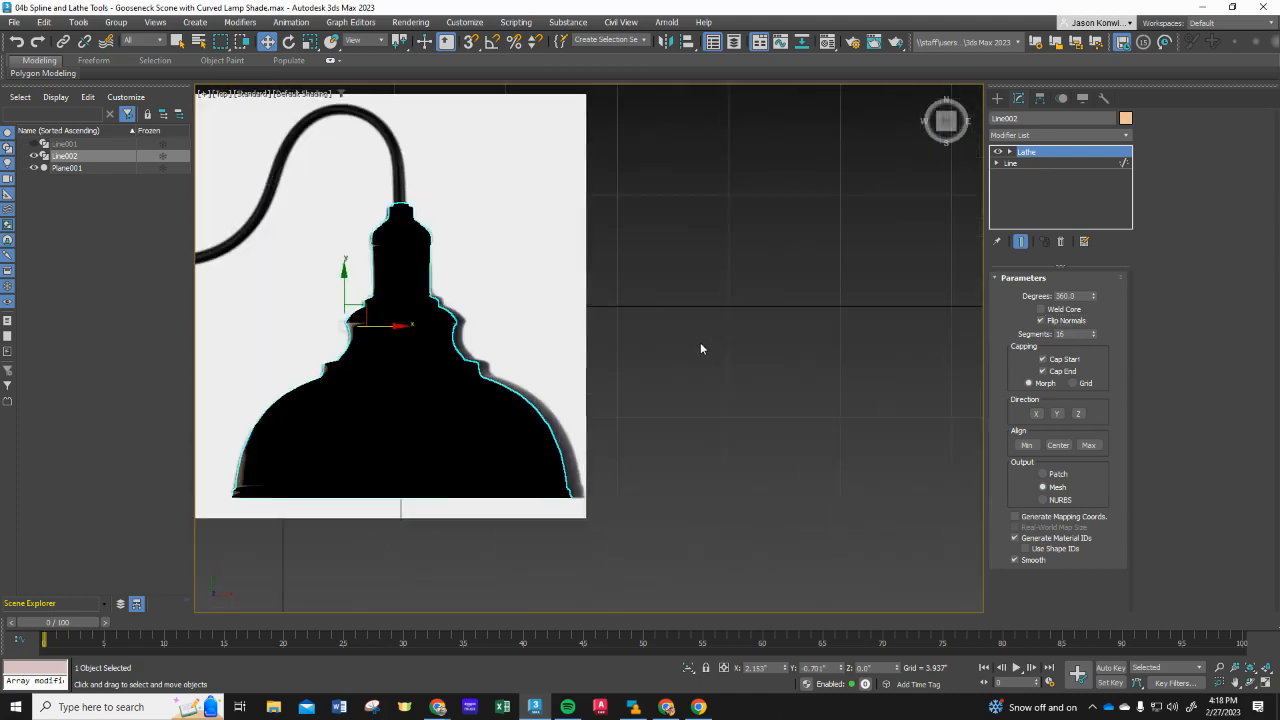
left_click(1042, 321)
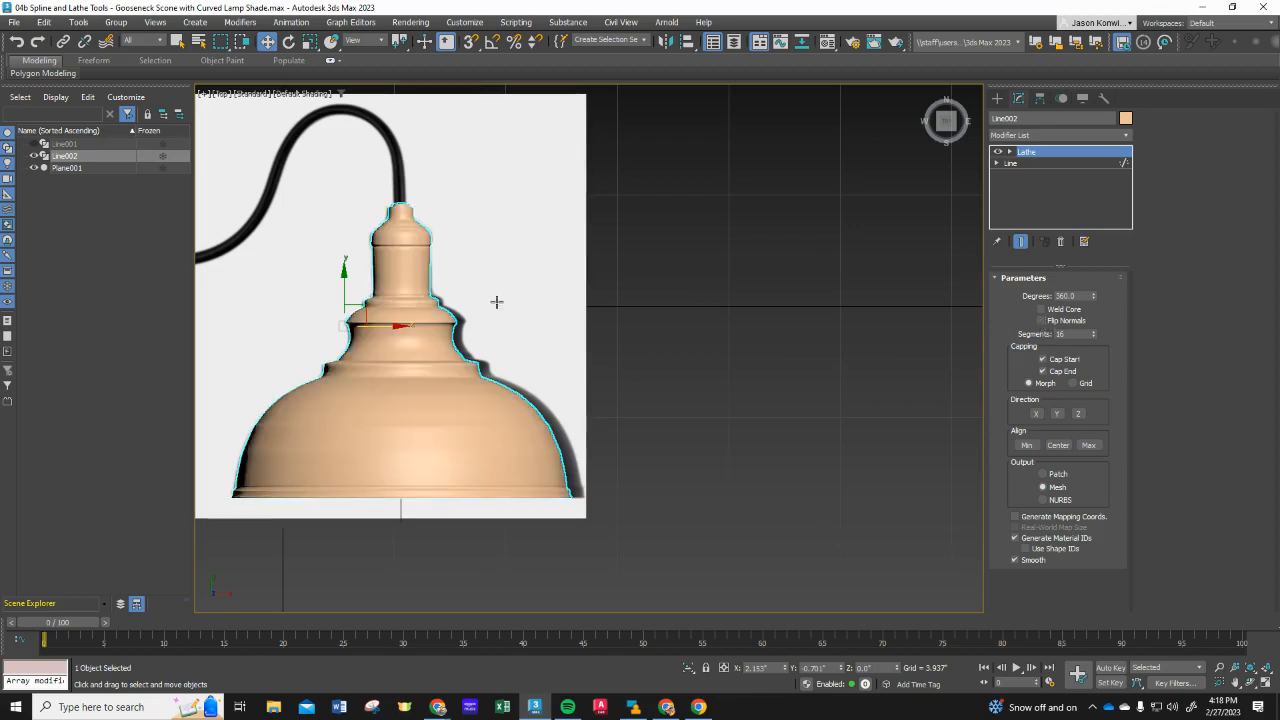
Step: Try the Lathe's X and Z directions on the shade, and set the direction back to Y
left_click(1037, 414)
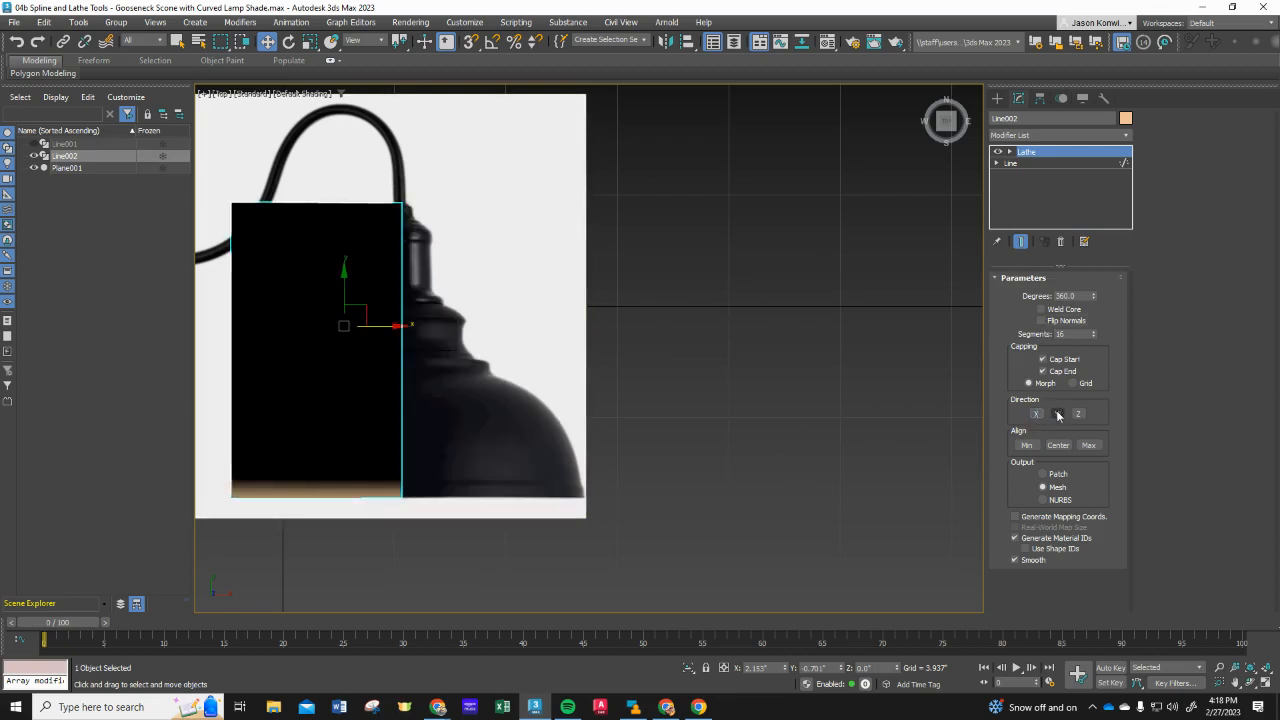
left_click(1057, 414)
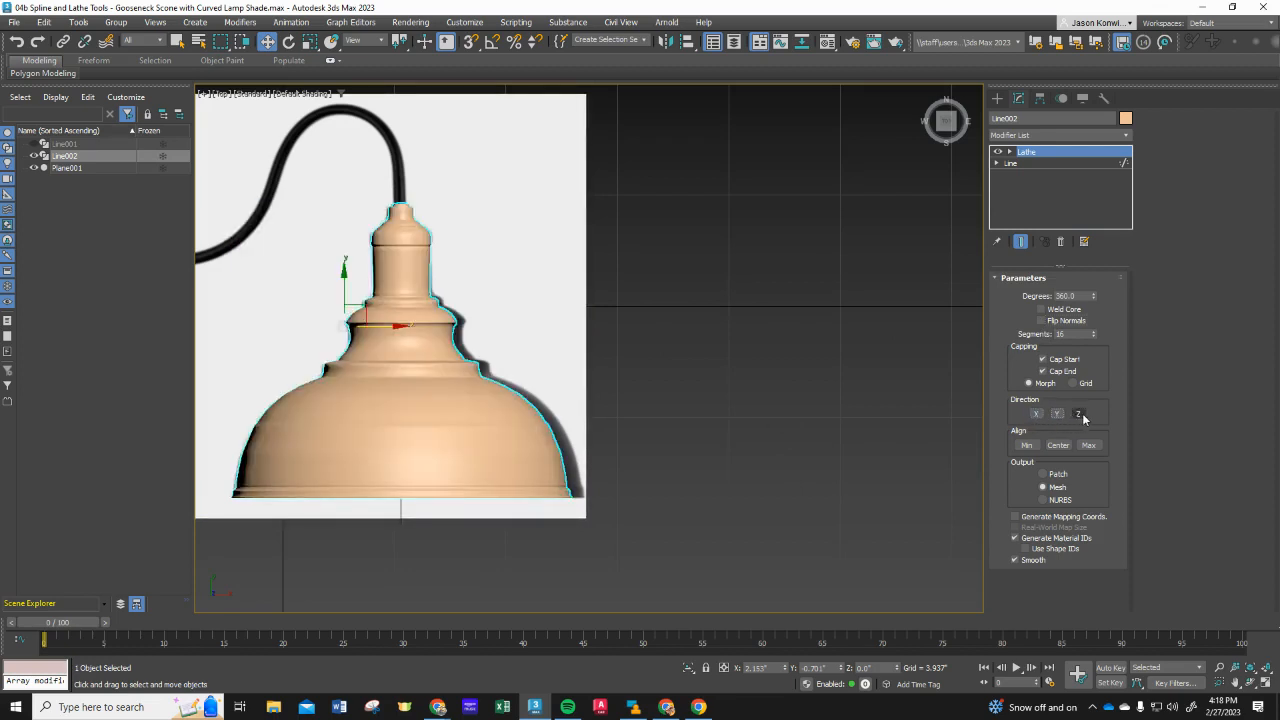
left_click(1079, 414)
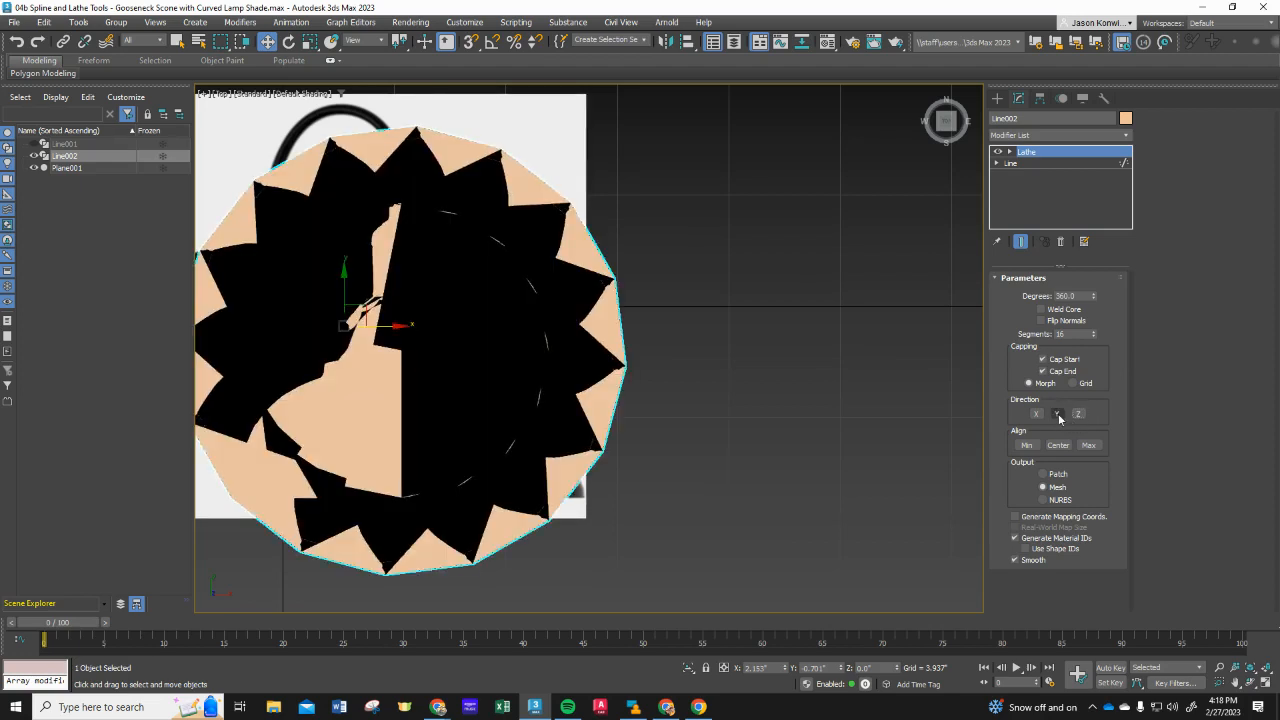
left_click(1058, 414)
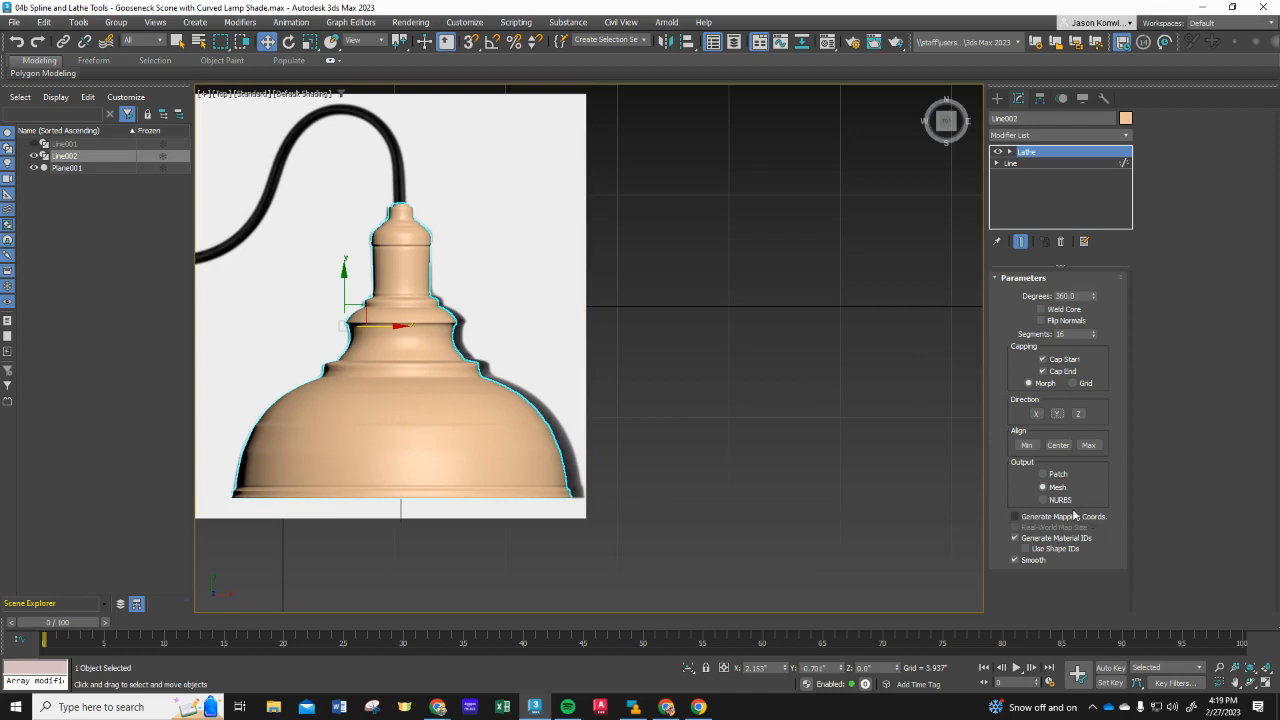
Step: Compare the Max, Center and Min alignments of the shade's Lathe axis, finishing with Min
left_click(1089, 445)
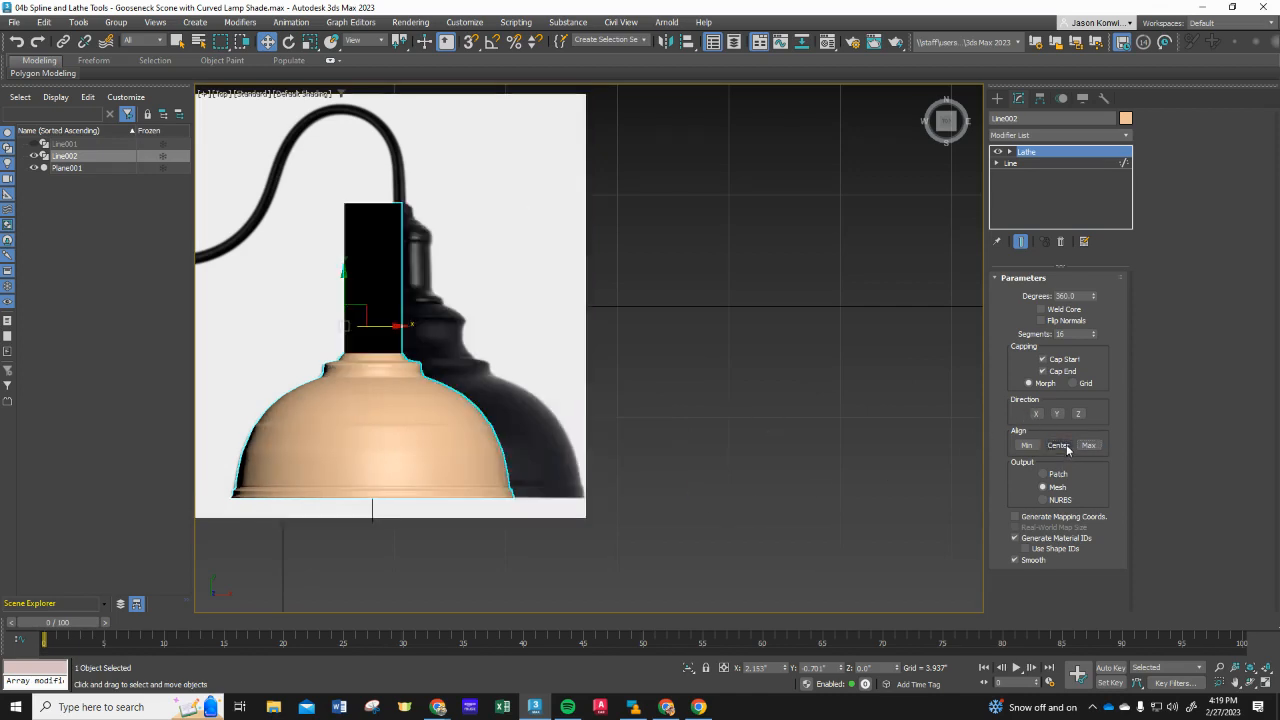
left_click(1058, 445)
left_click(1026, 445)
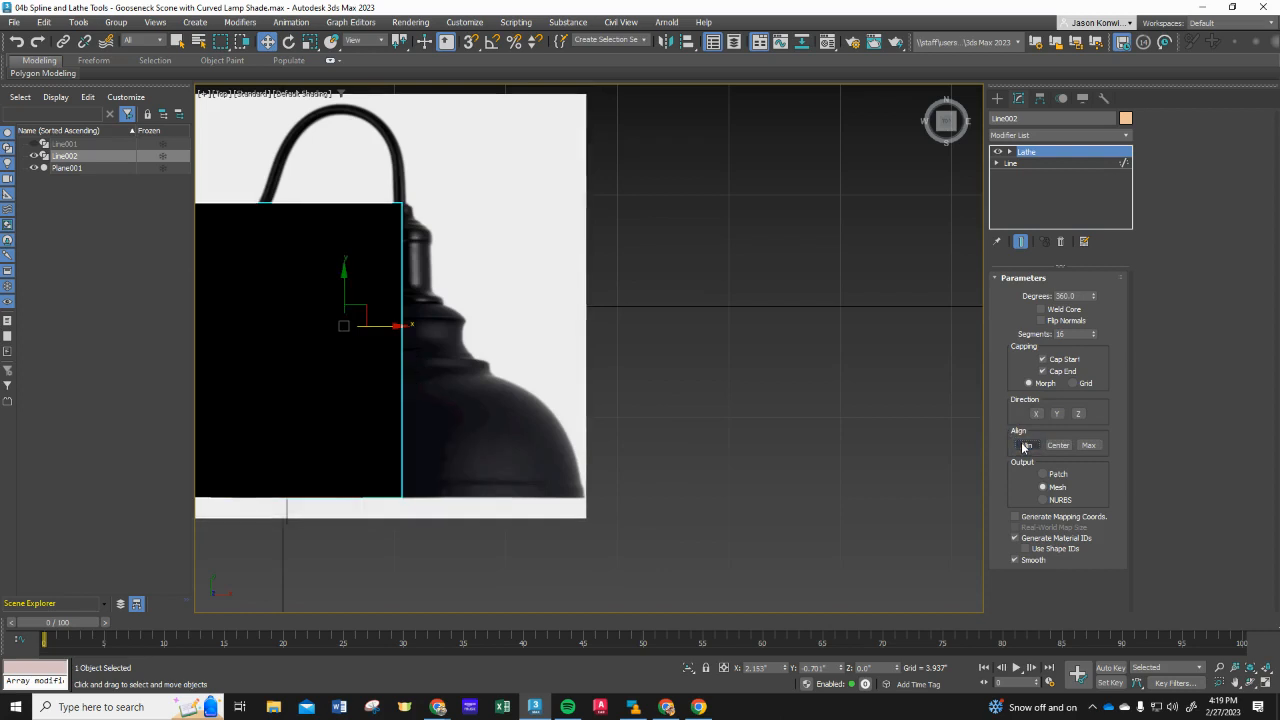
left_click(1089, 445)
left_click(1090, 446)
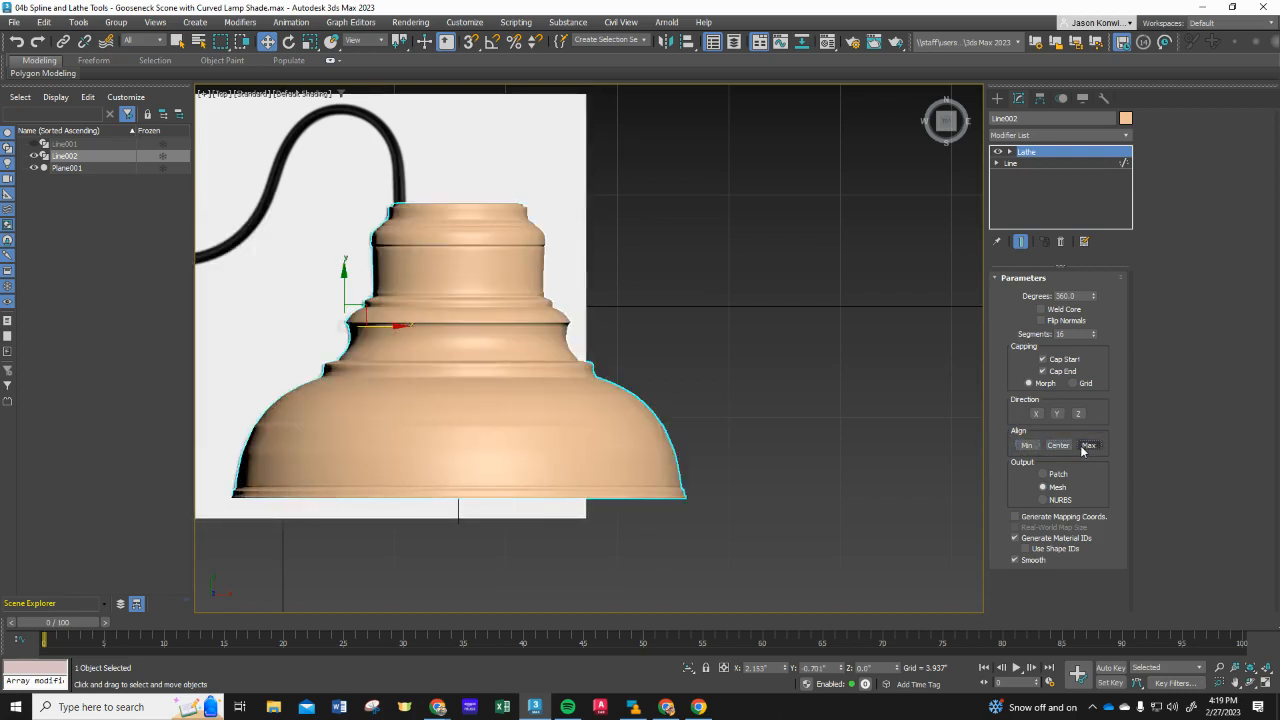
left_click(1060, 446)
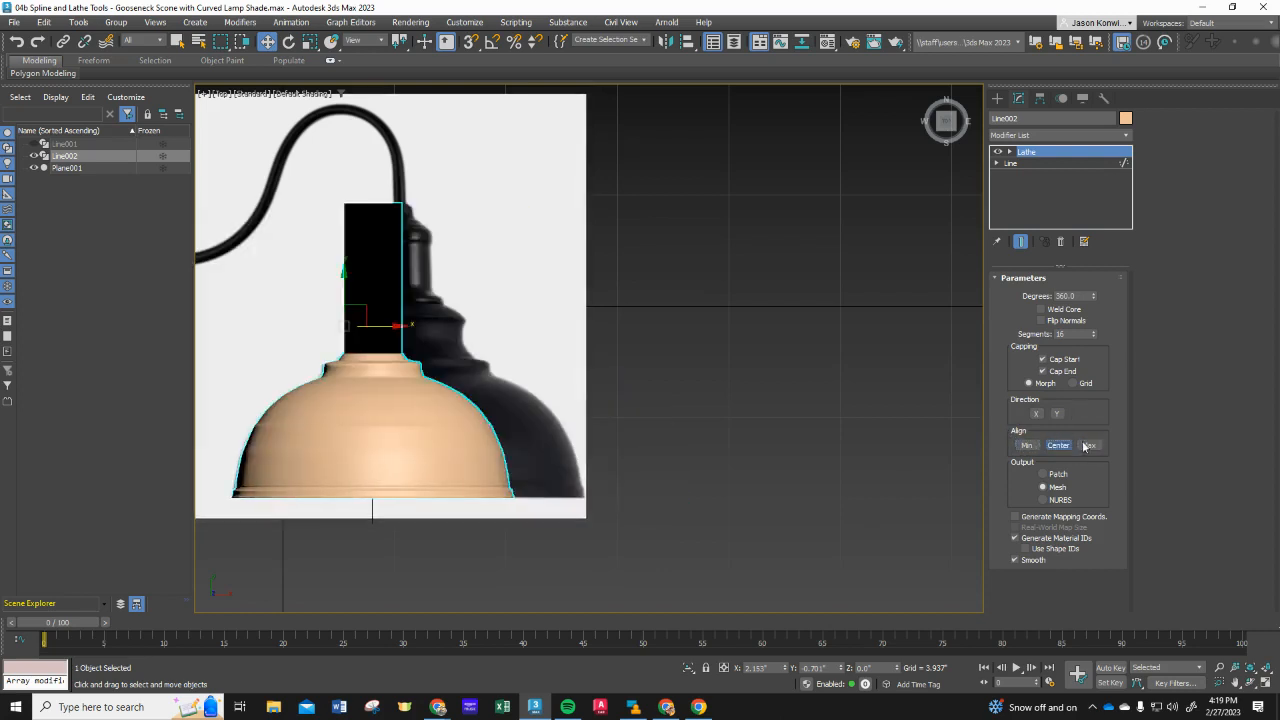
left_click(1089, 445)
left_click(1028, 446)
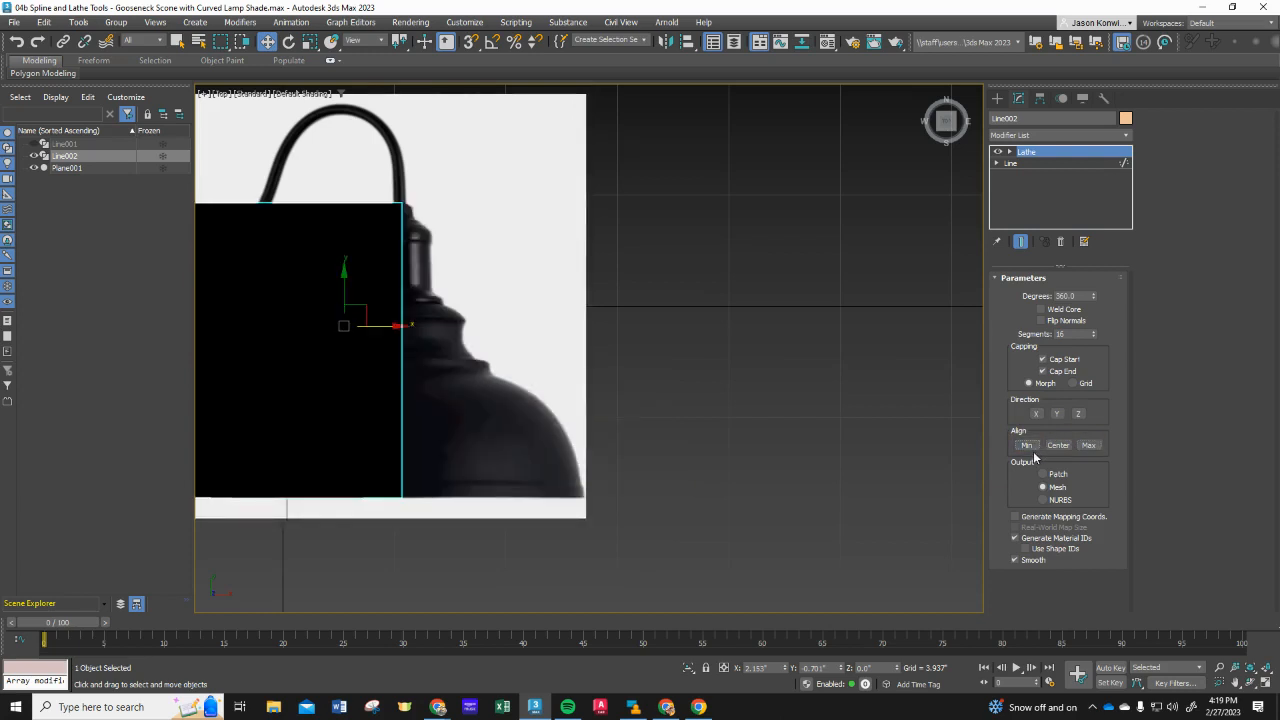
Step: Try Flip Normals on the Min-aligned Lathe, and undo back to the plain shade profile without the modifier
left_click(1041, 321)
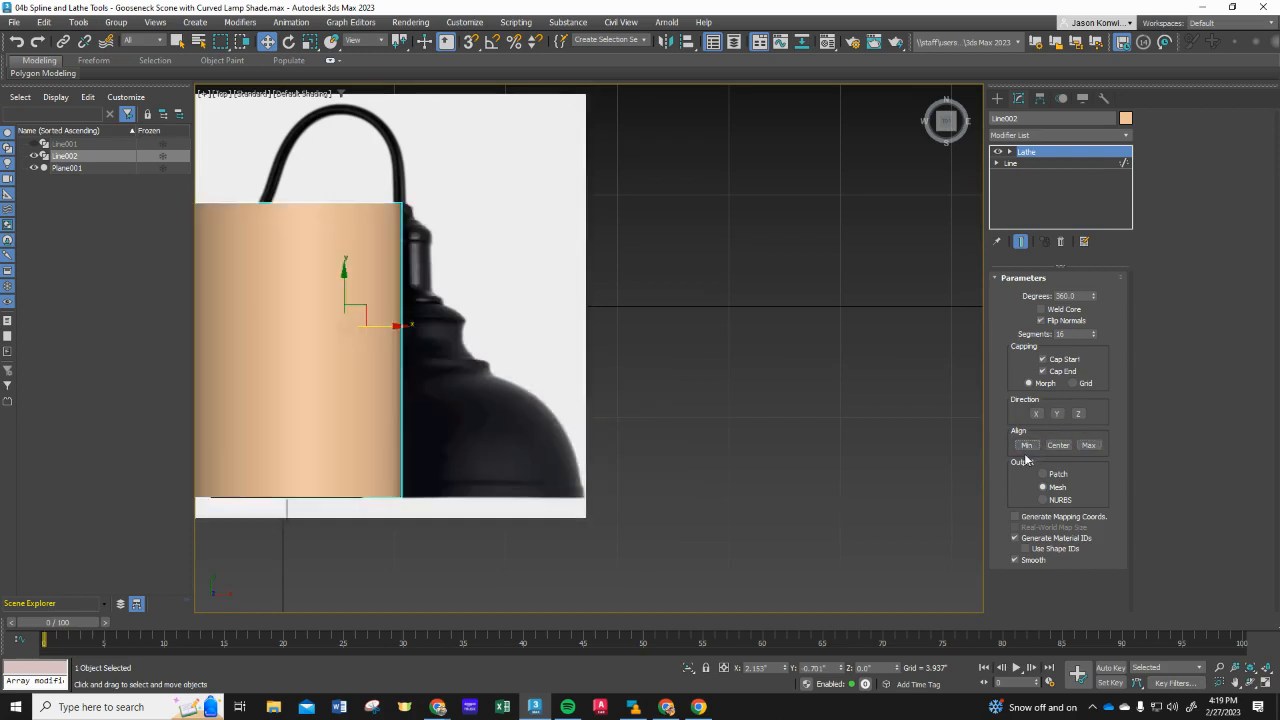
left_click(1041, 321)
left_click(1041, 309)
key("ctrl+z")
key("ctrl+z")
key("ctrl+z")
key("ctrl+z")
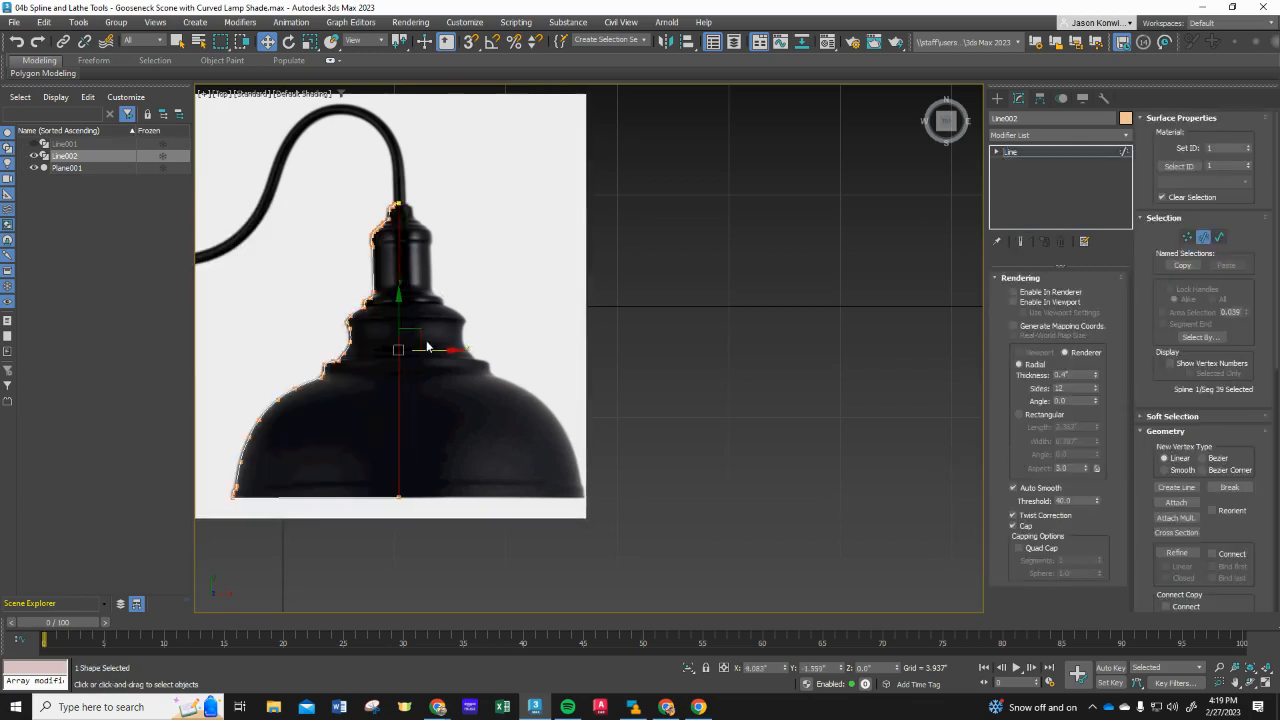
Step: Reapply the Lathe modifier to the lamp shade profile Line002
left_click(1030, 136)
scroll(1033, 420, "down", 8)
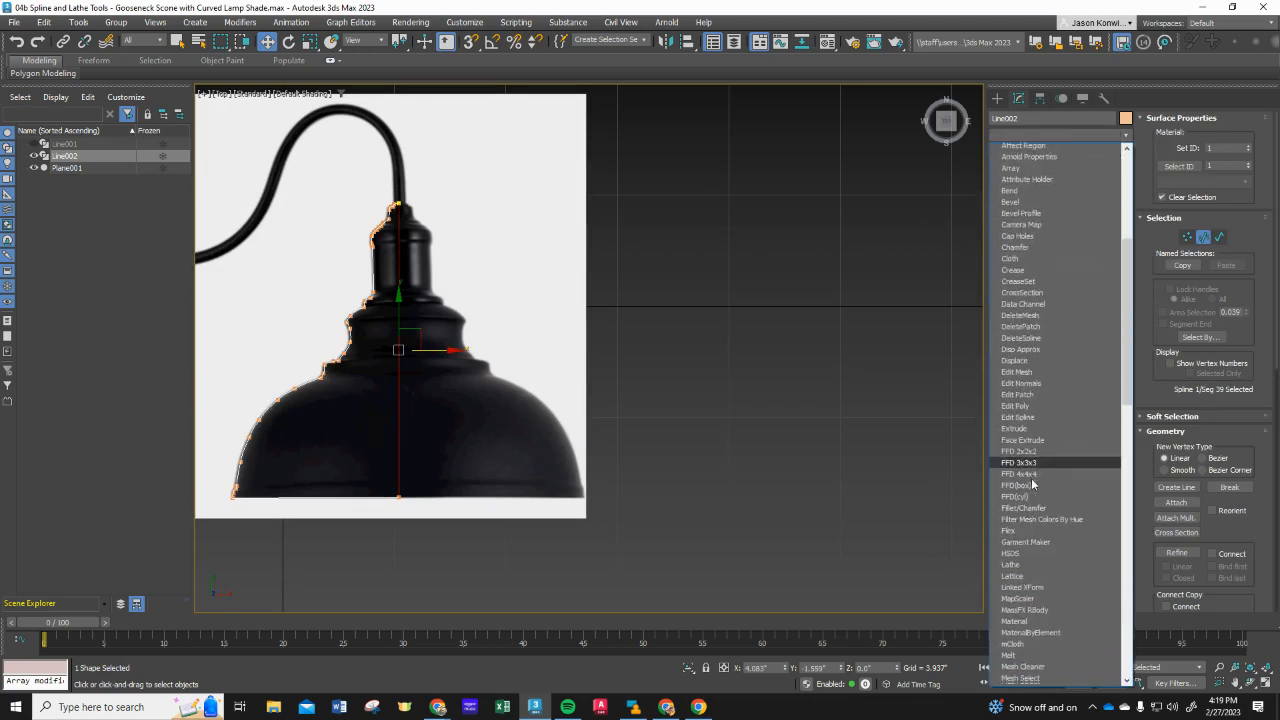
scroll(1033, 485, "down", 3)
left_click(1008, 470)
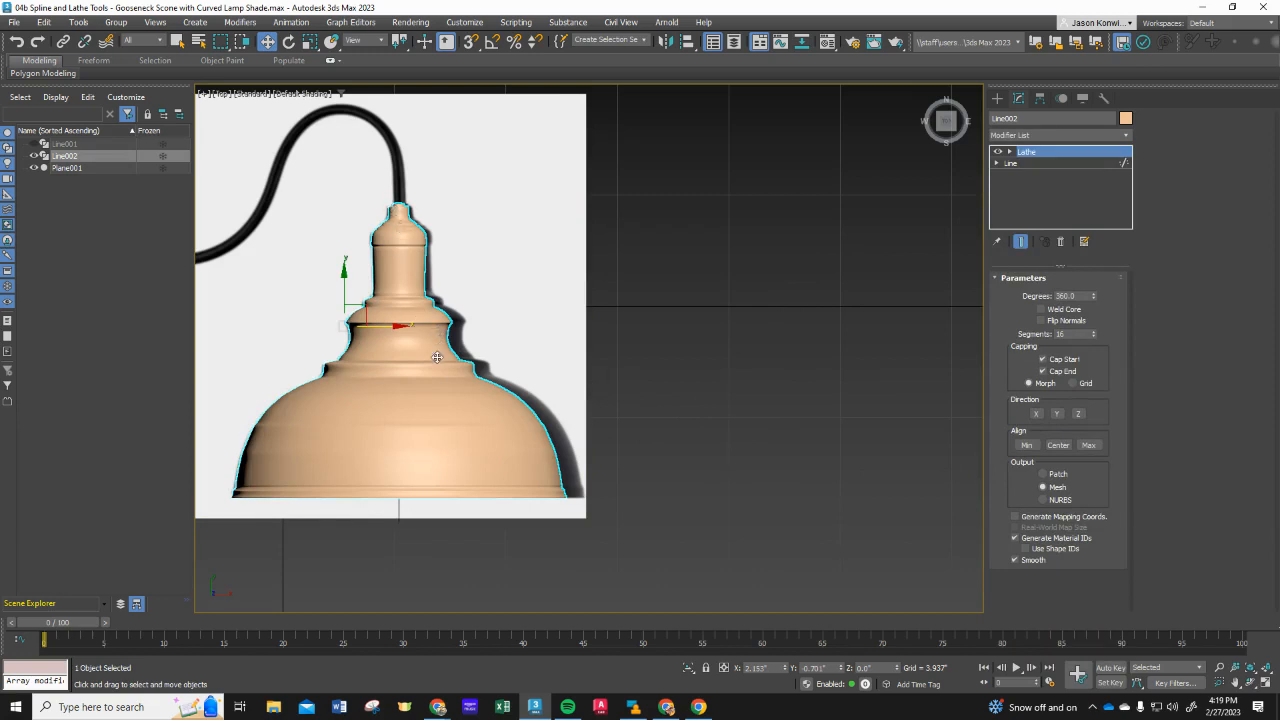
Step: At the Line's Segment level beneath the Lathe, move the profile's vertical centre segment slightly along X to about 4.118"
left_click(1017, 164)
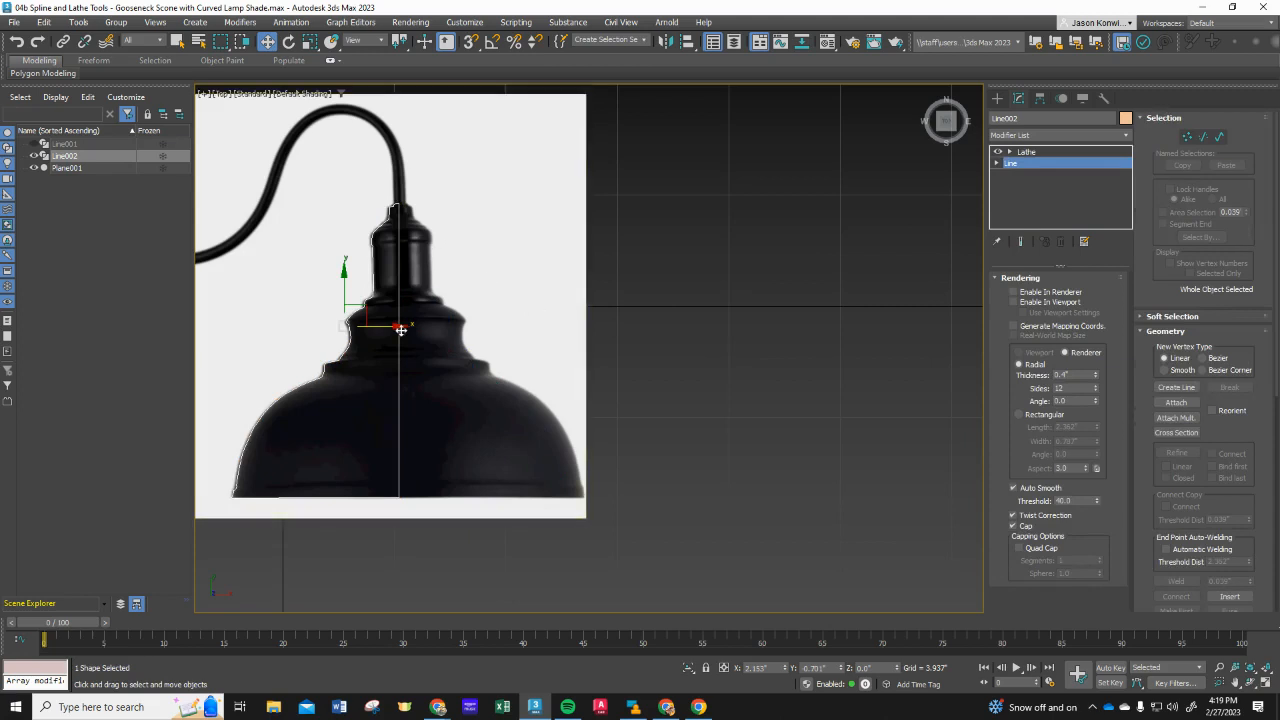
scroll(399, 381, "up", 3)
scroll(399, 126, "down", 3)
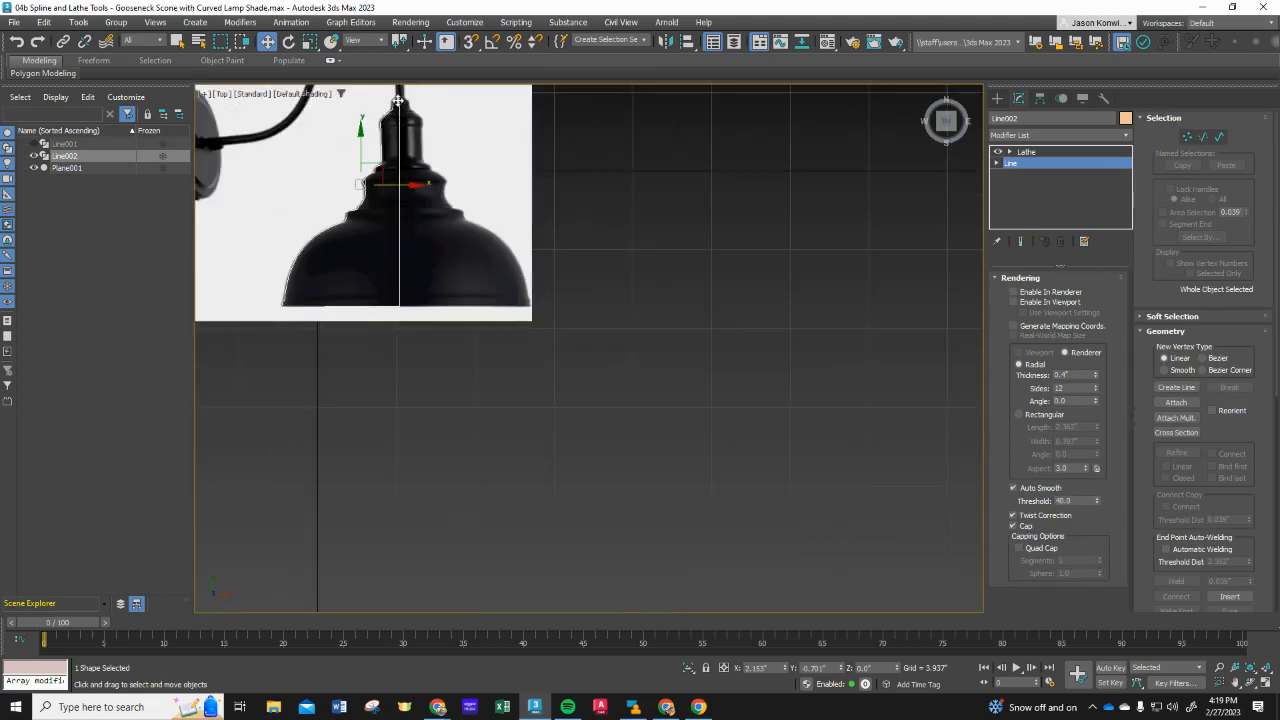
left_click(399, 221)
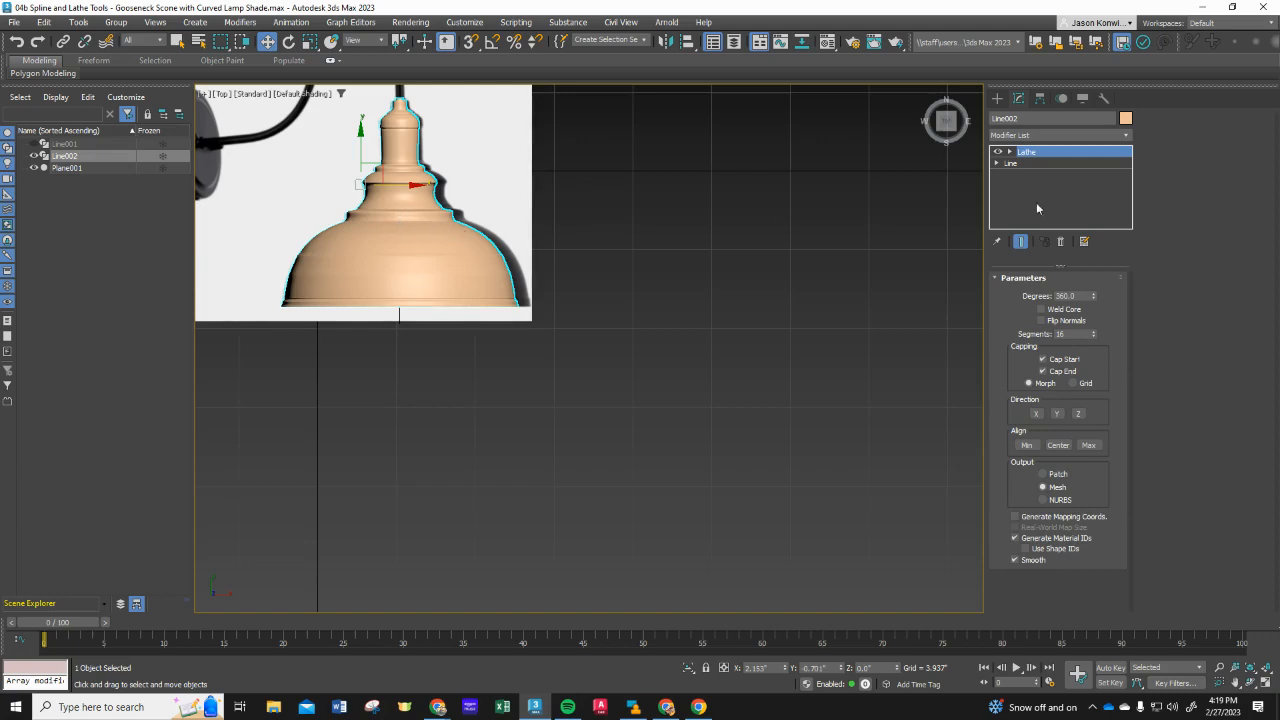
left_click(1030, 163)
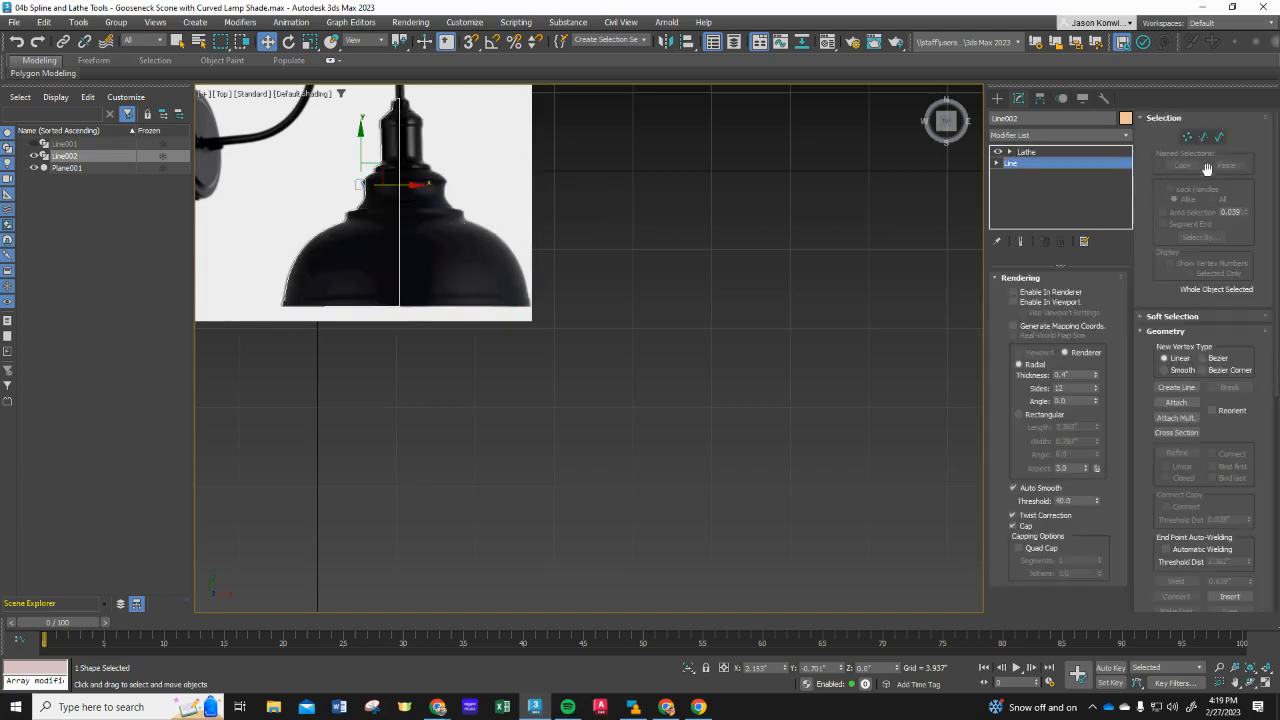
left_click(1203, 137)
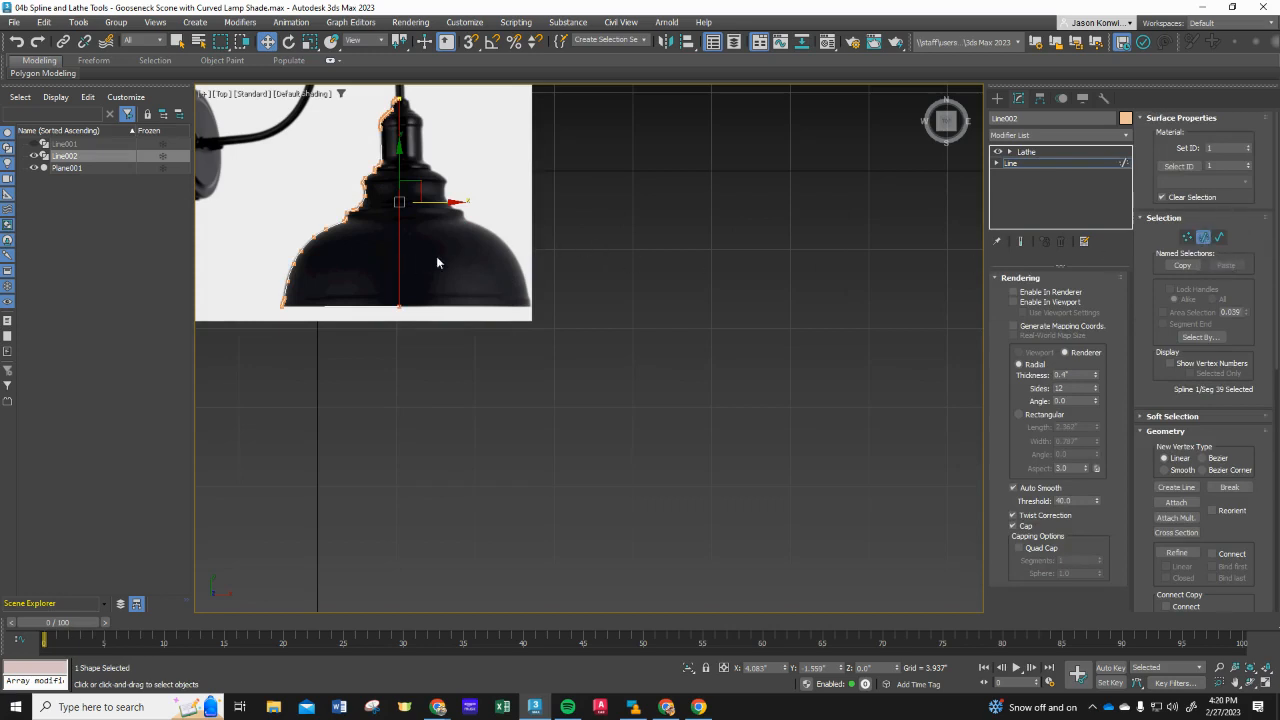
scroll(395, 135, "up", 5)
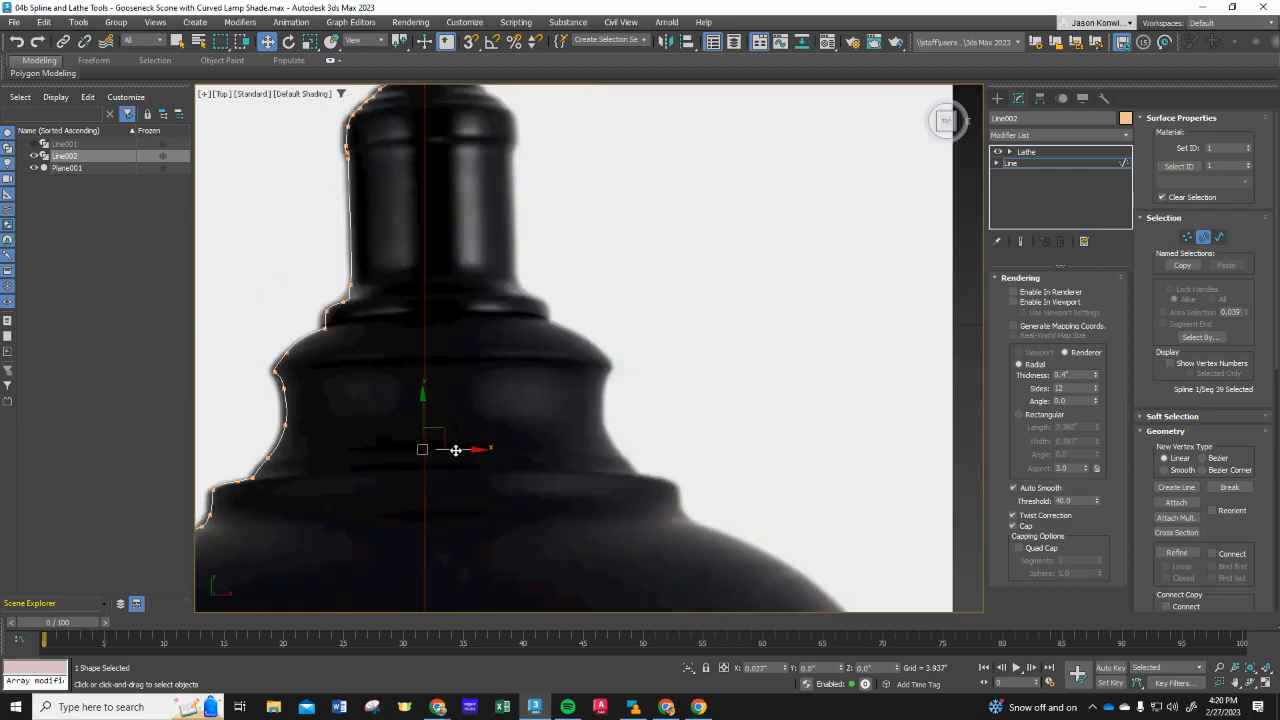
scroll(465, 283, "down", 1)
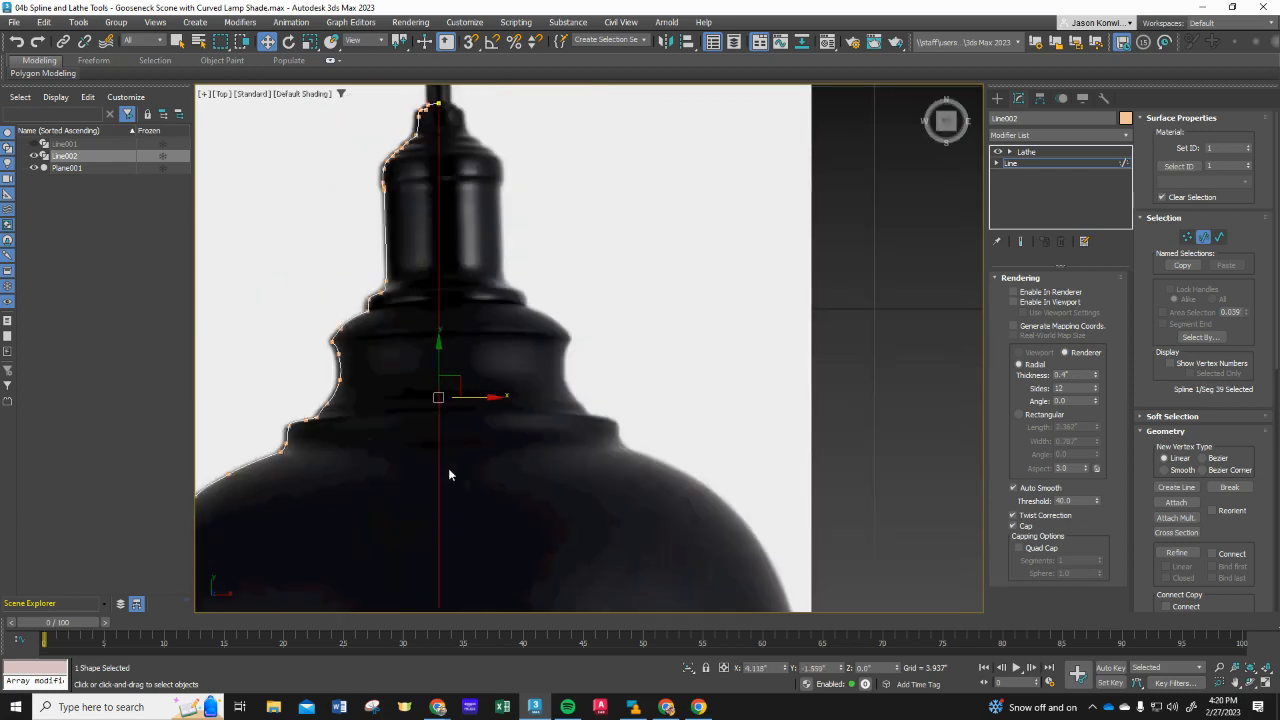
Step: Move the profile's selected vertical centre segment slightly further along X to about 4.17"
left_click_drag(478, 397, 481, 397)
scroll(485, 415, "down", 3)
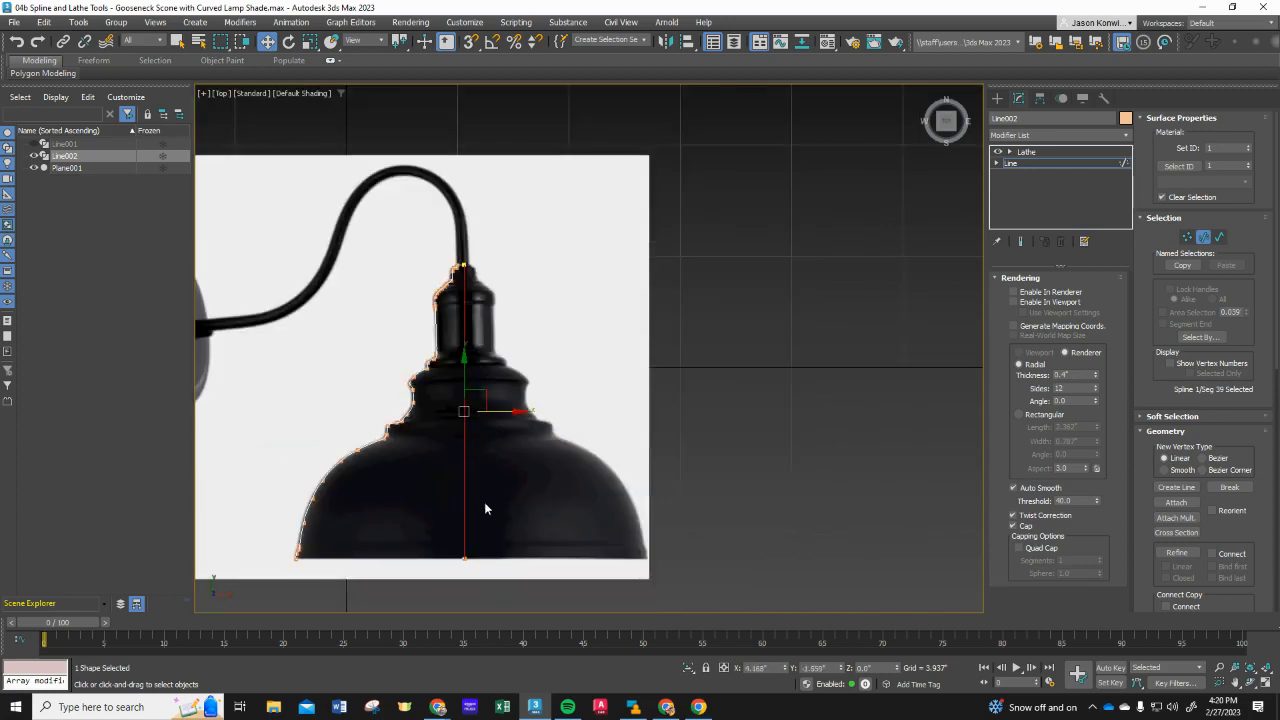
scroll(484, 502, "up", 3)
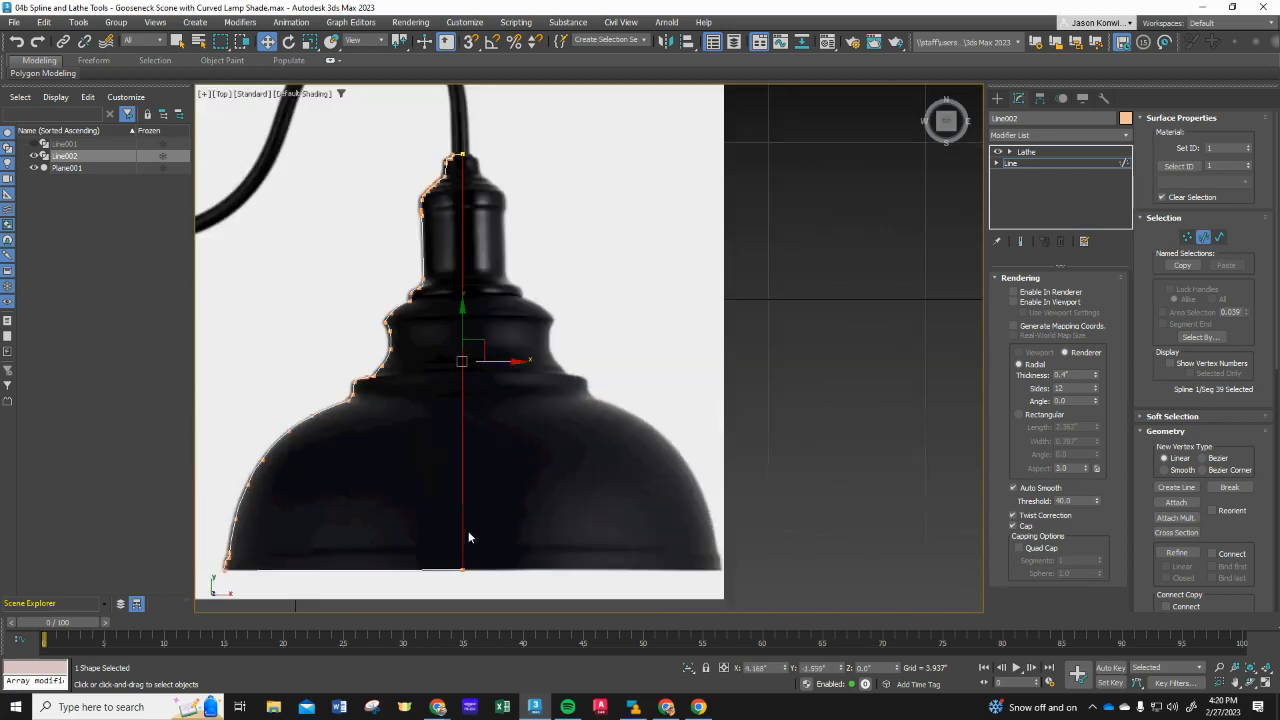
Step: Compare the lathed shade with its underlying Line profile against the reference image, ending on the Lathe result
left_click(1020, 153)
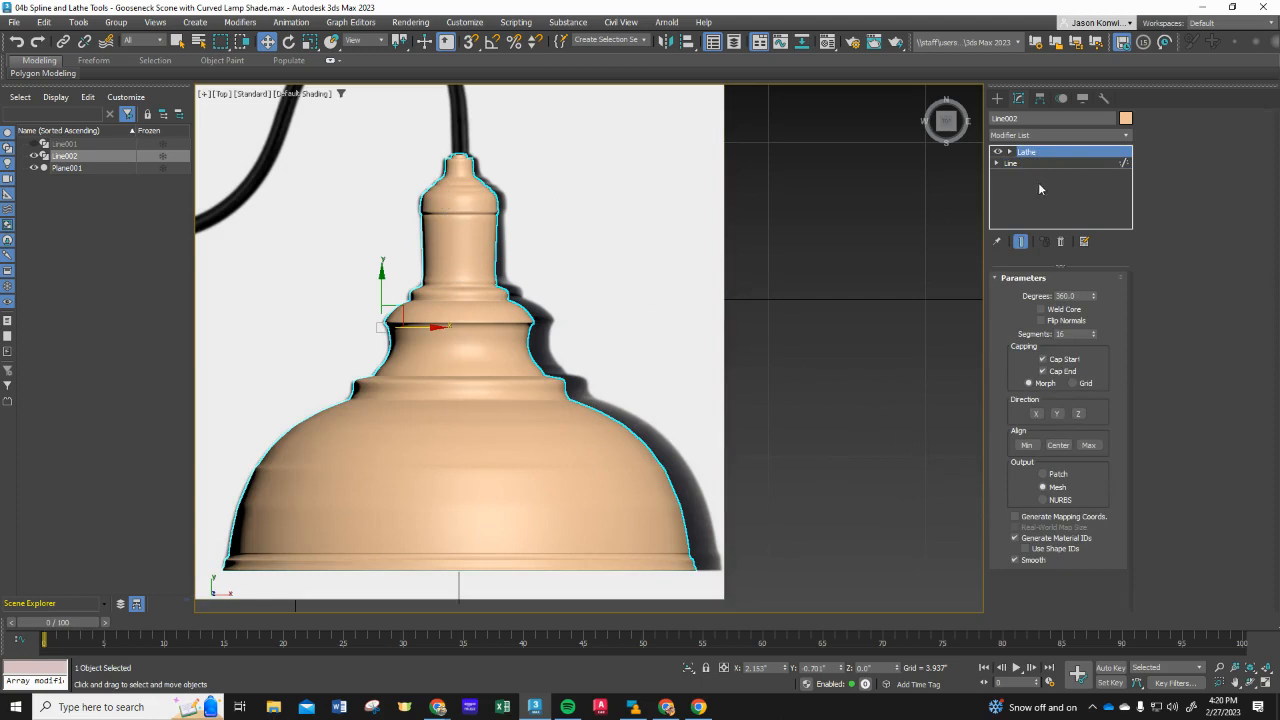
left_click(1015, 164)
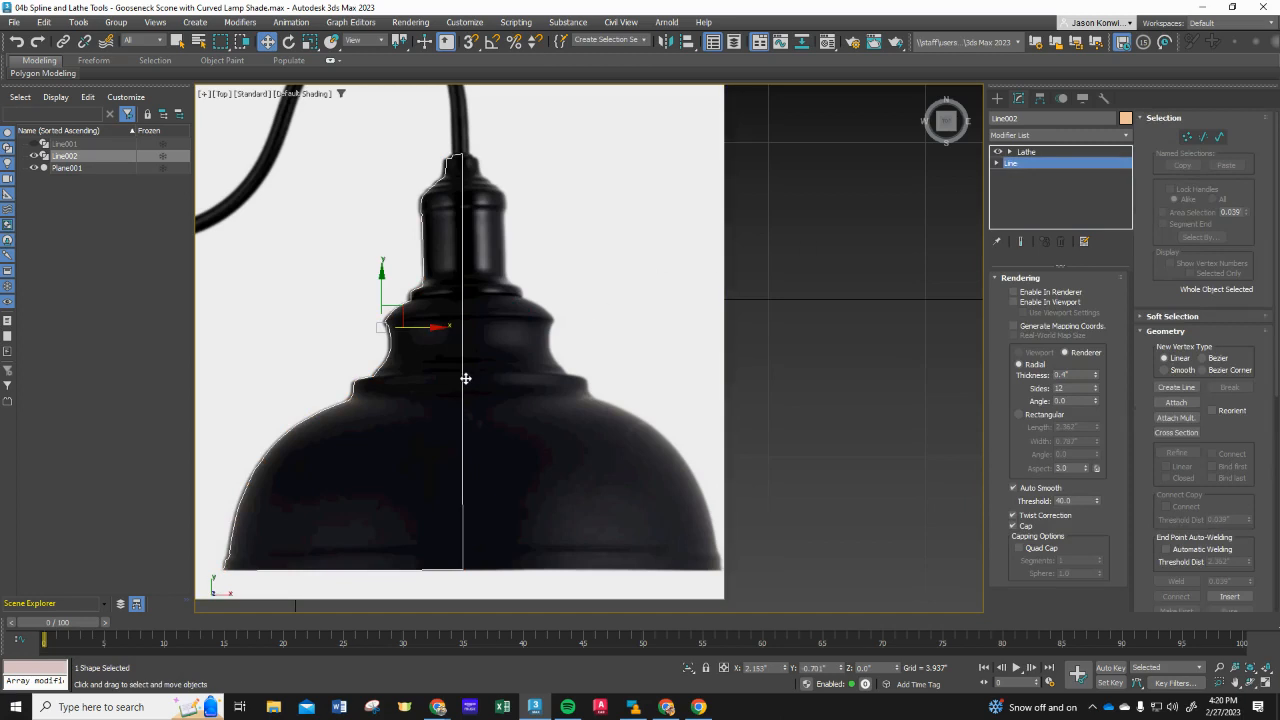
key("Up")
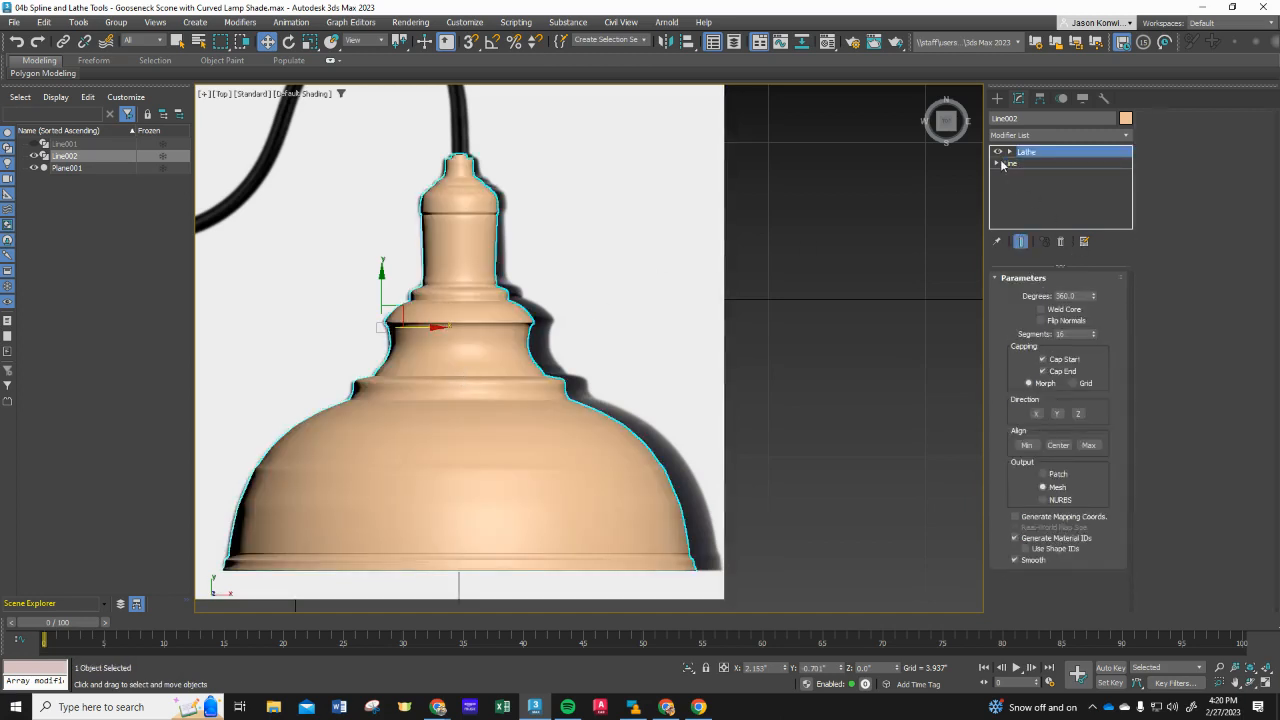
left_click(1005, 164)
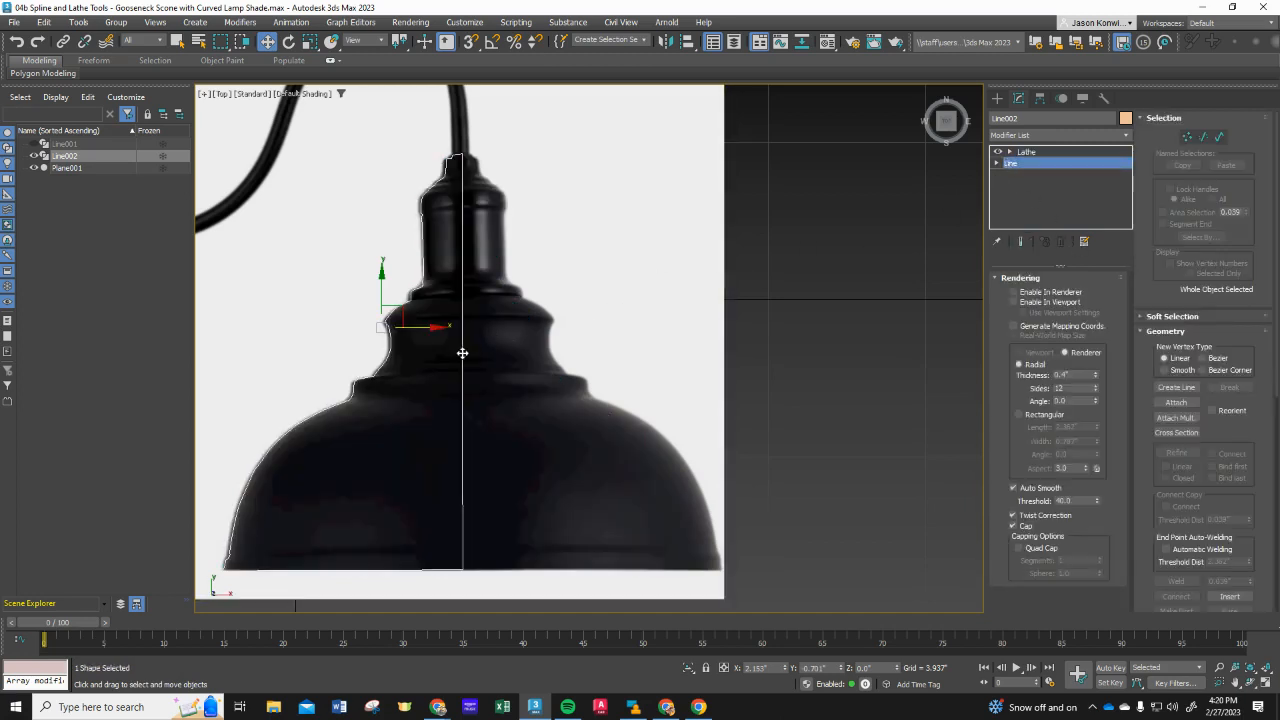
key("Up")
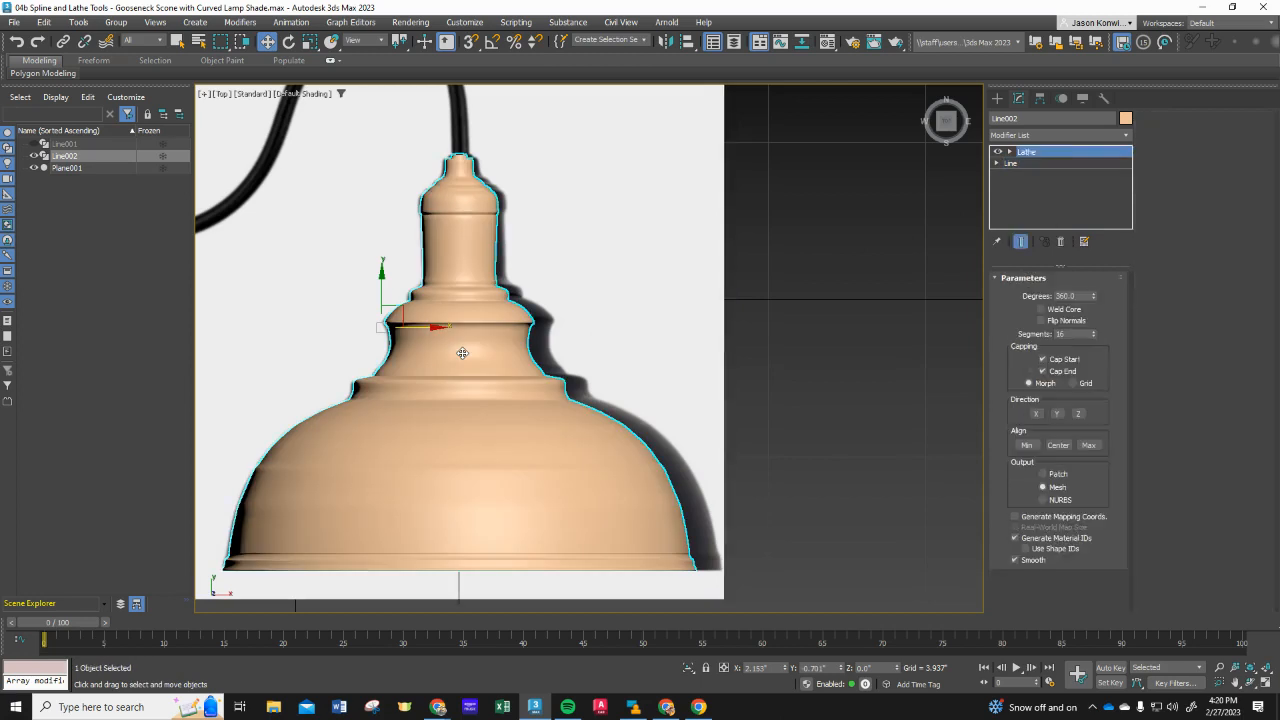
Step: Move the profile's vertical centre segment along X to about 4.205" and its bottom centre vertex to about 4.46"
left_click(1019, 164)
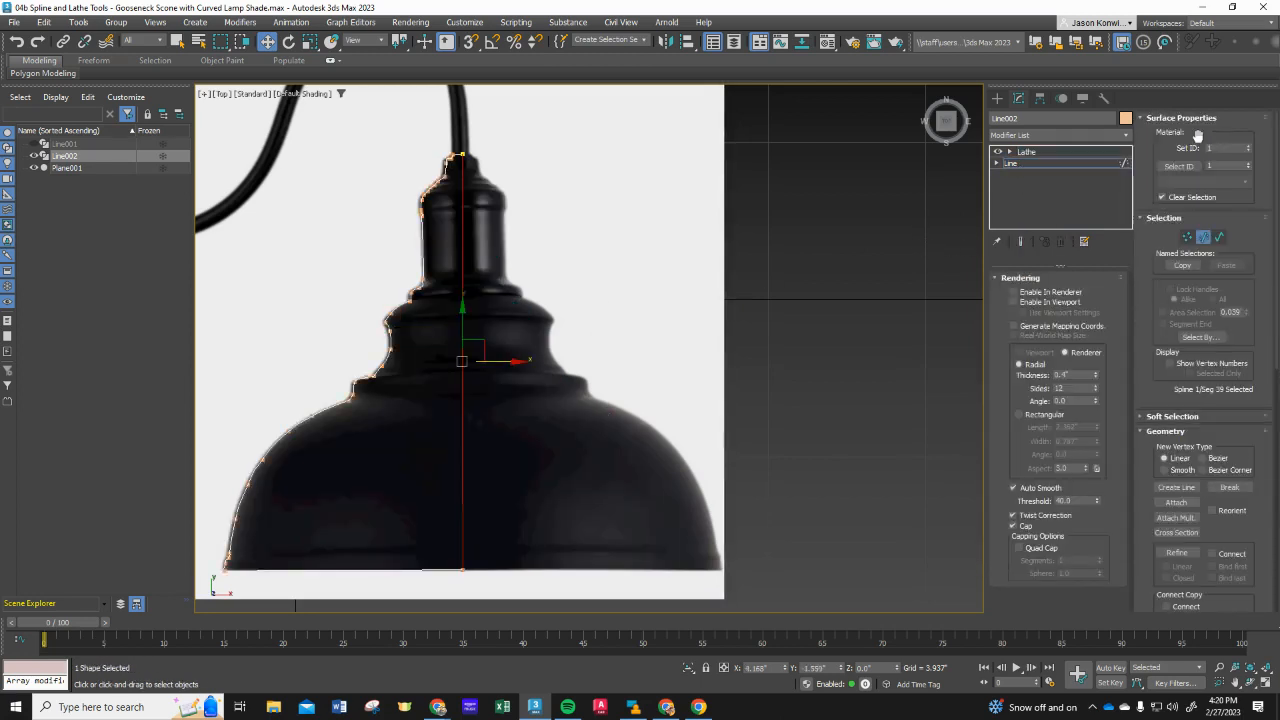
left_click_drag(497, 361, 500, 362)
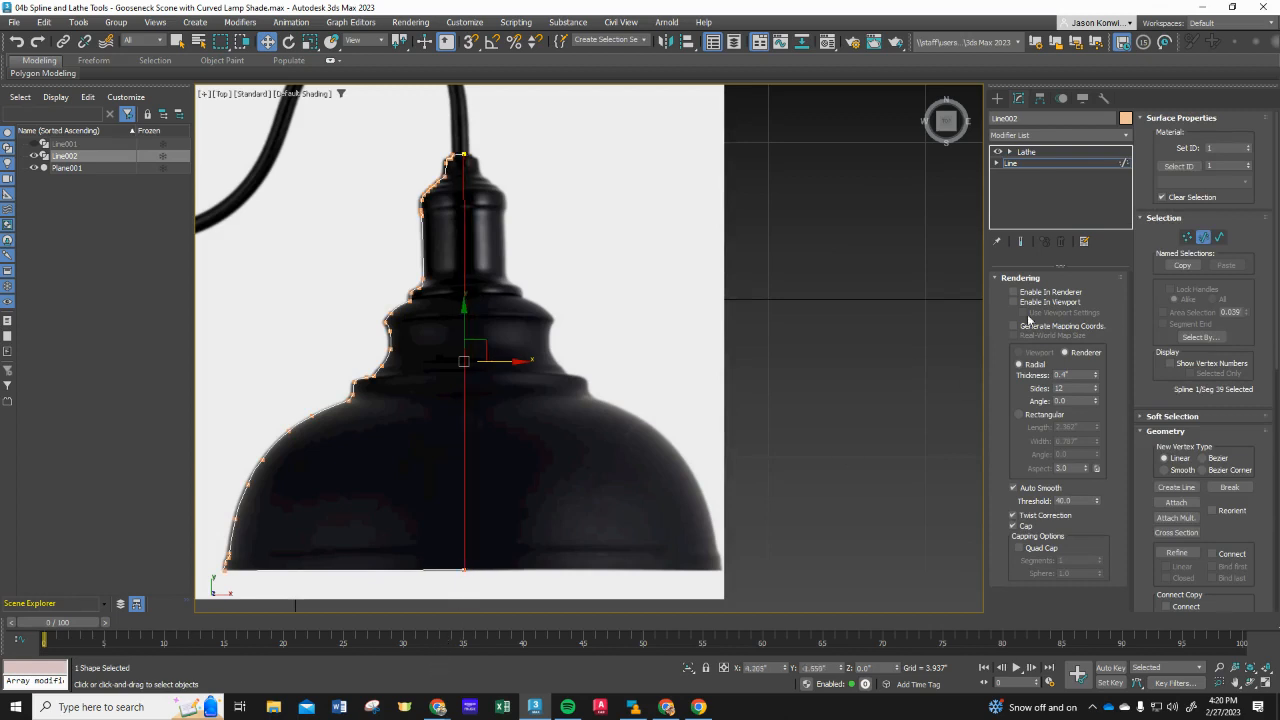
left_click(1187, 237)
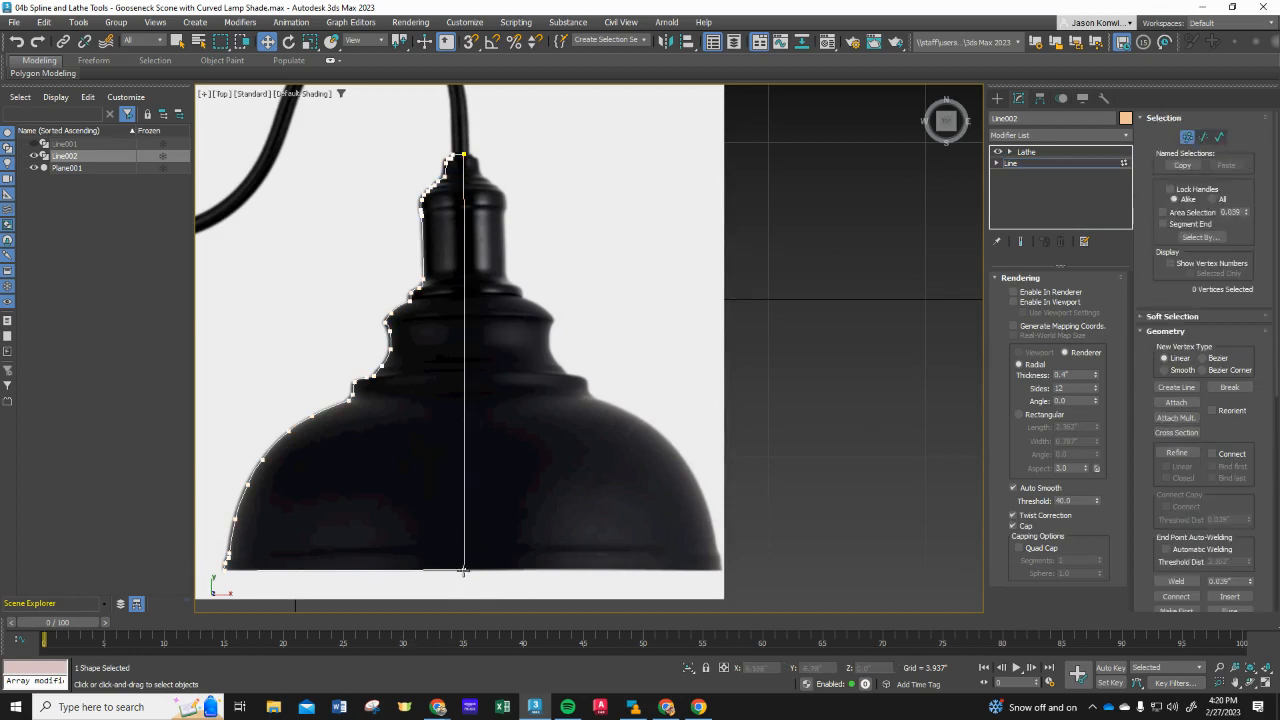
left_click_drag(463, 571, 474, 571)
left_click_drag(473, 570, 476, 569)
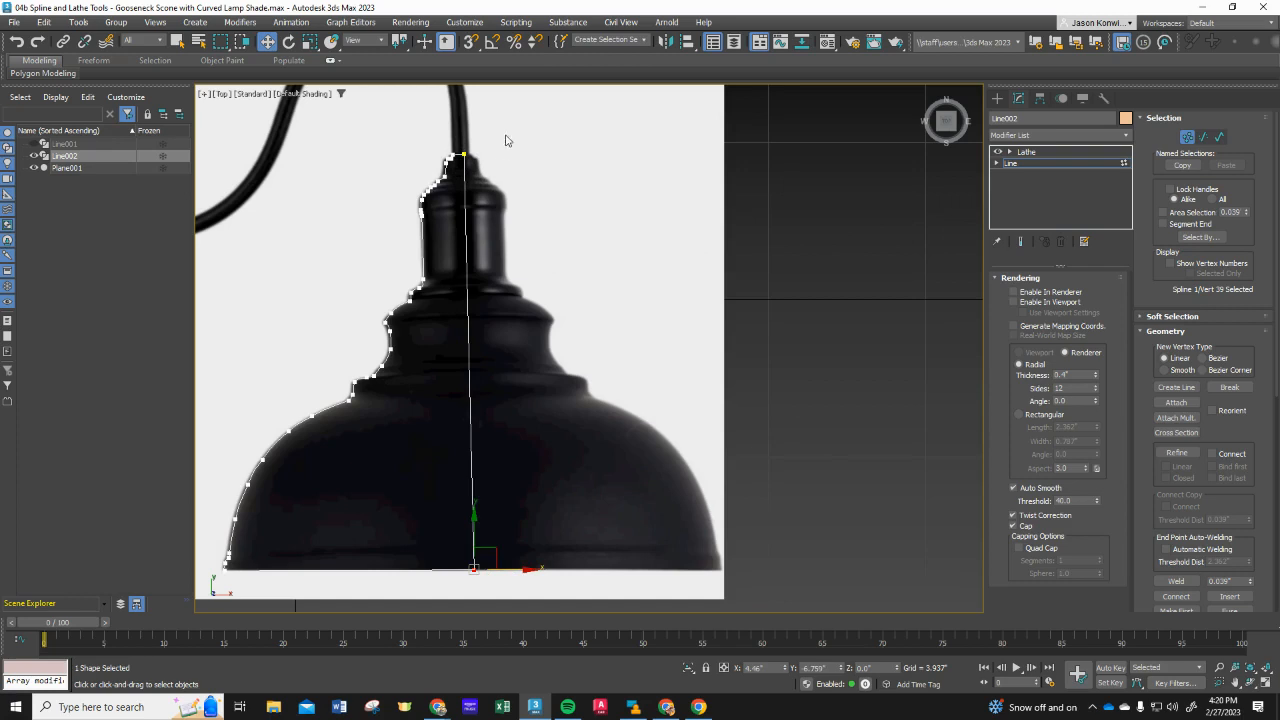
Step: Shift all of the profile's vertices slightly in the negative X direction and return to the Lathe result
left_click_drag(509, 581, 214, 596)
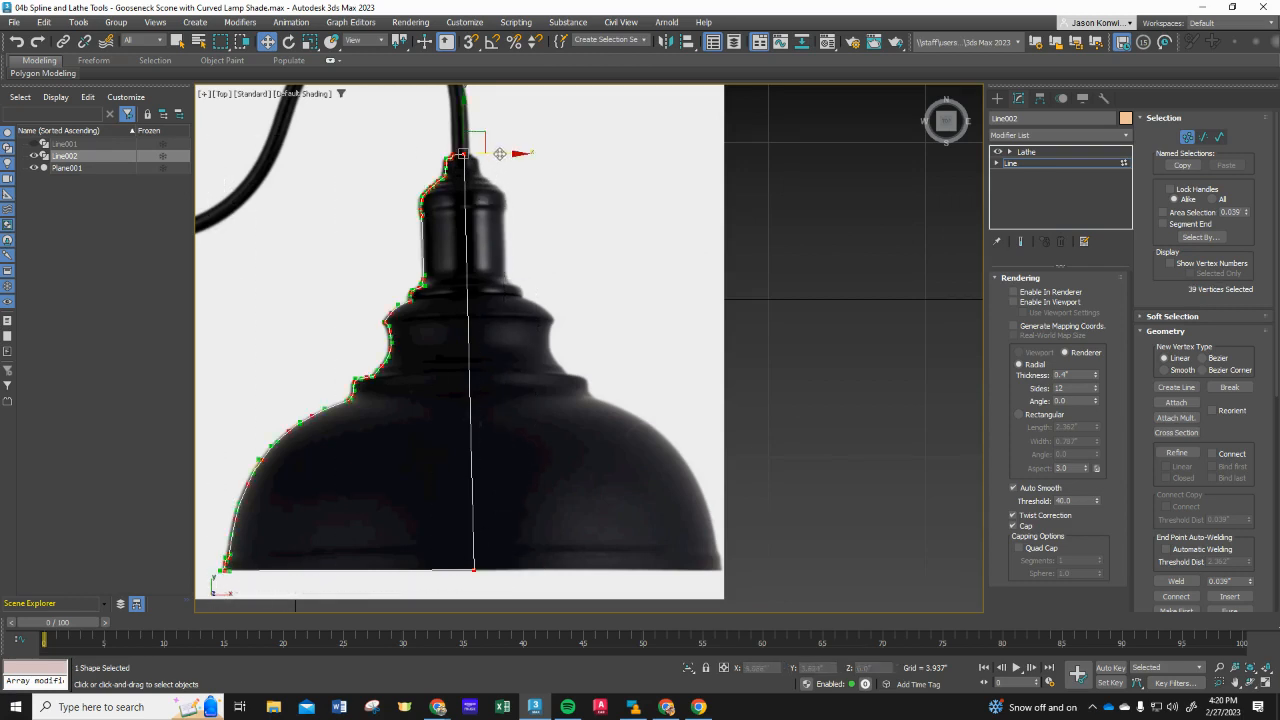
left_click_drag(496, 156, 495, 153)
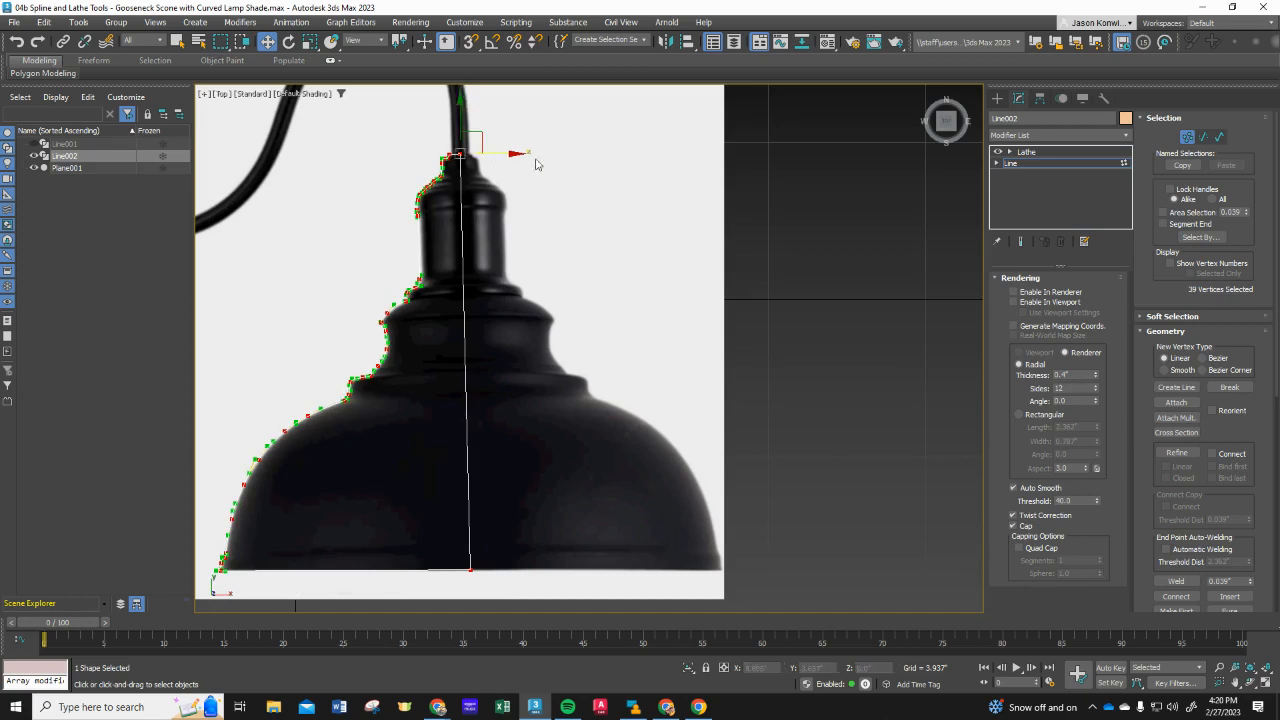
left_click(582, 168)
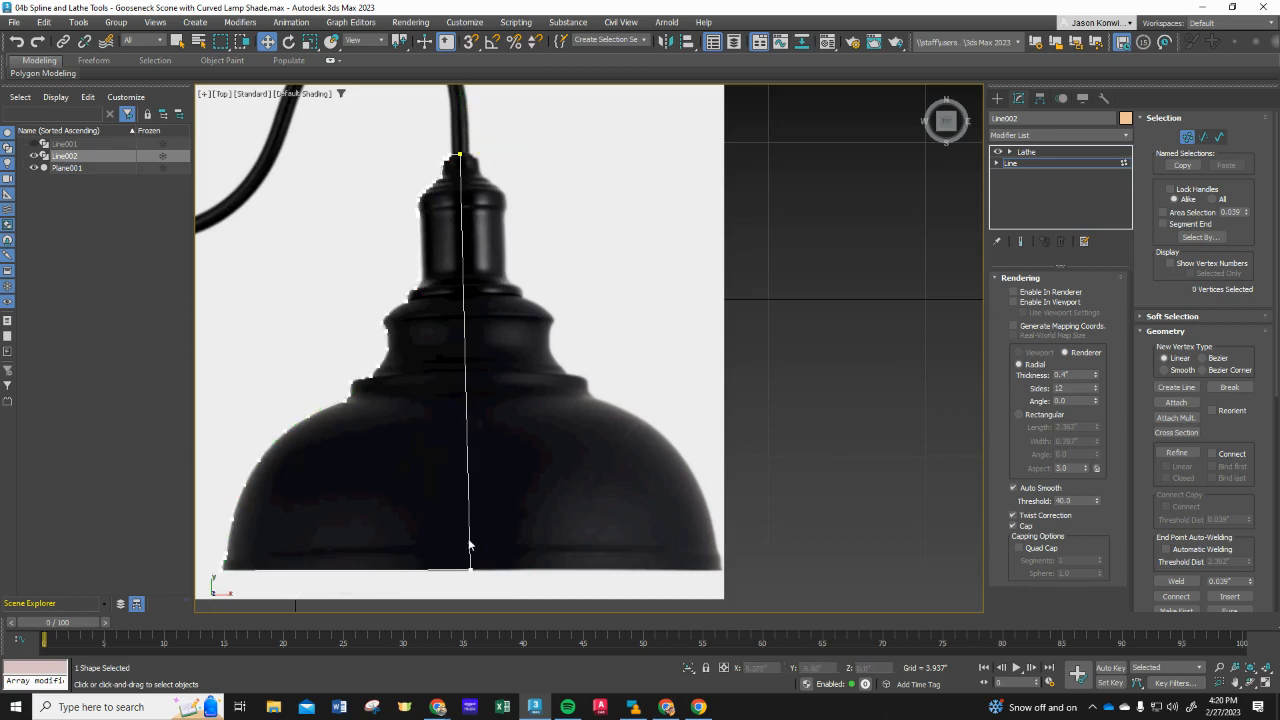
left_click(1203, 136)
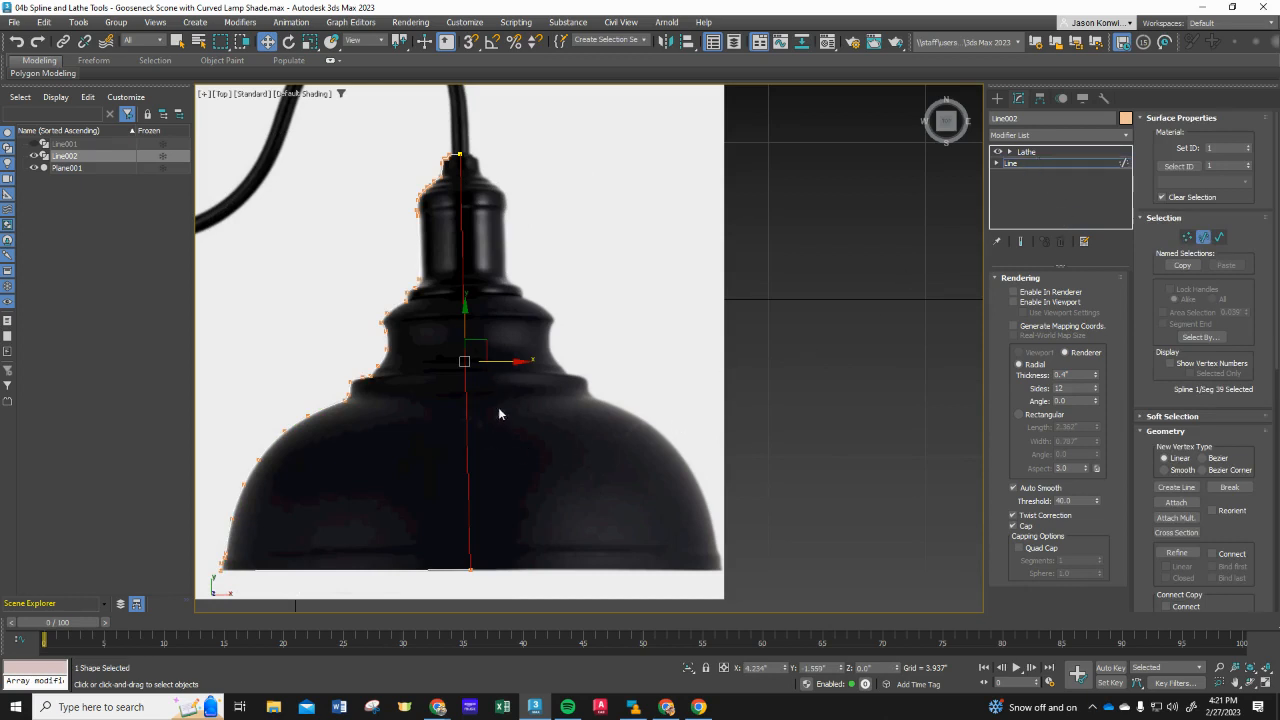
left_click(1027, 153)
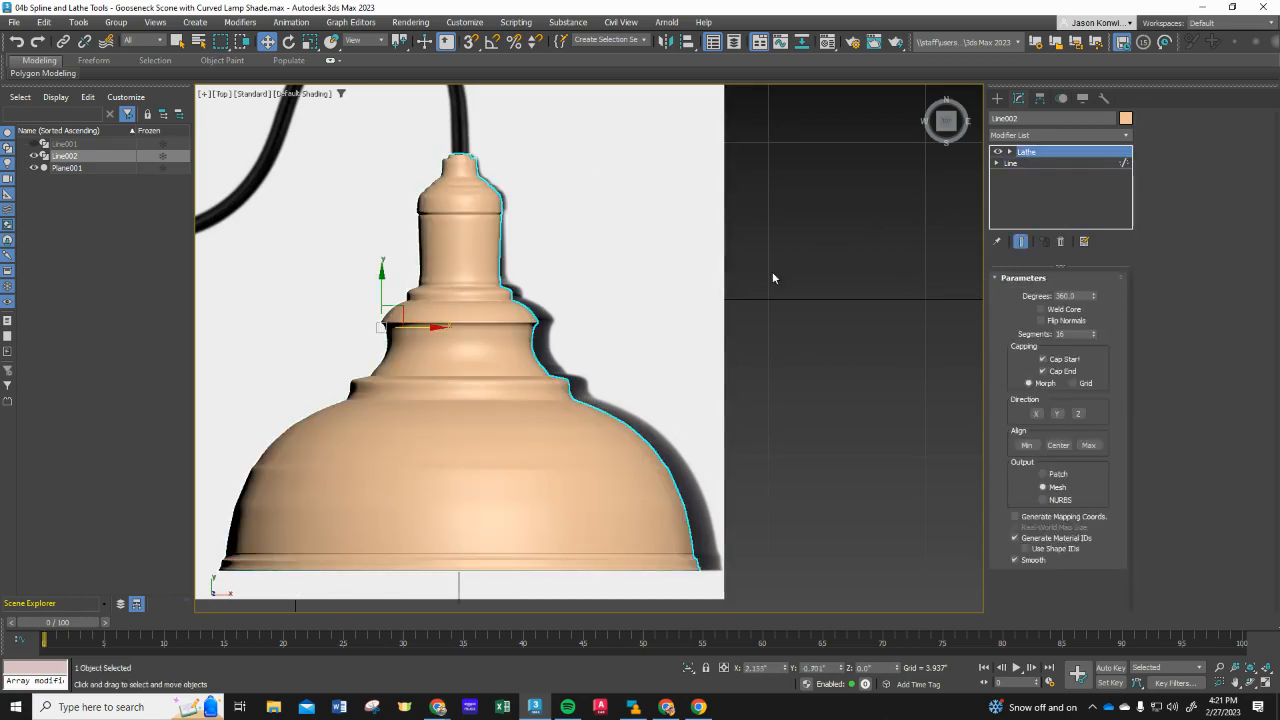
Step: At the Line's Segment level, select the ten outer segments around the shade's neck and shift them along X to about 3.04"
left_click(491, 440)
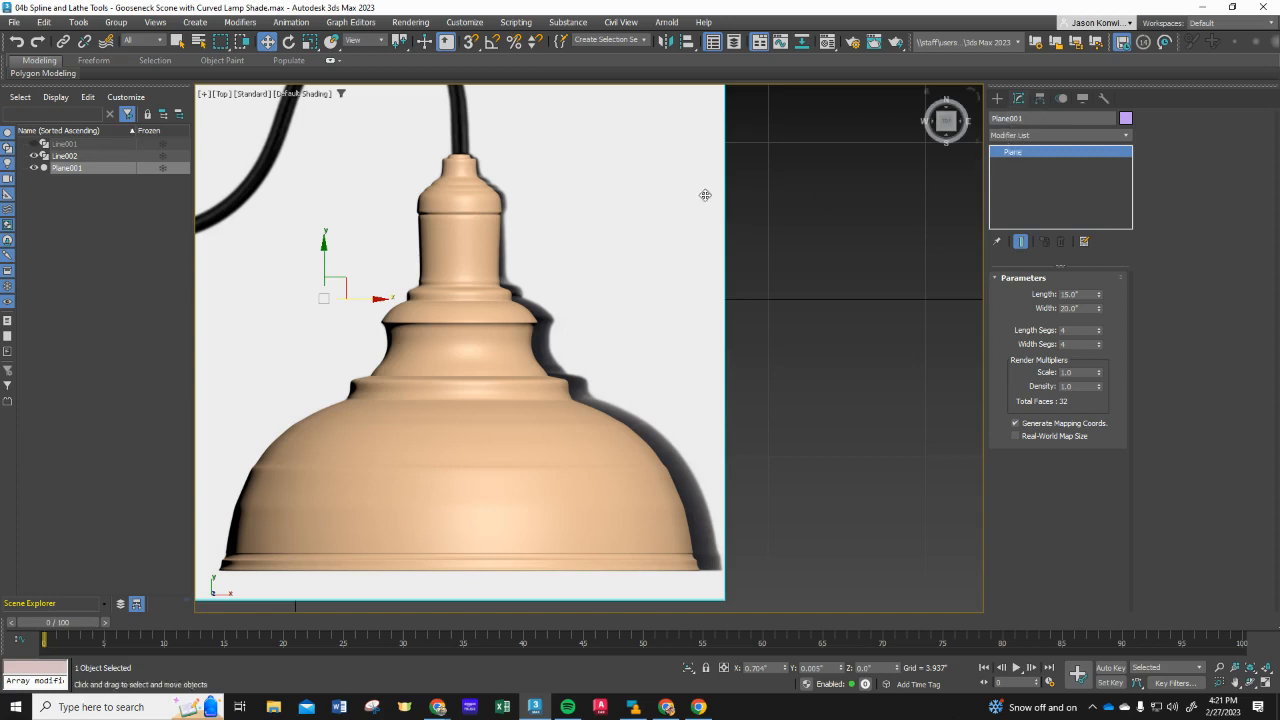
left_click(476, 373)
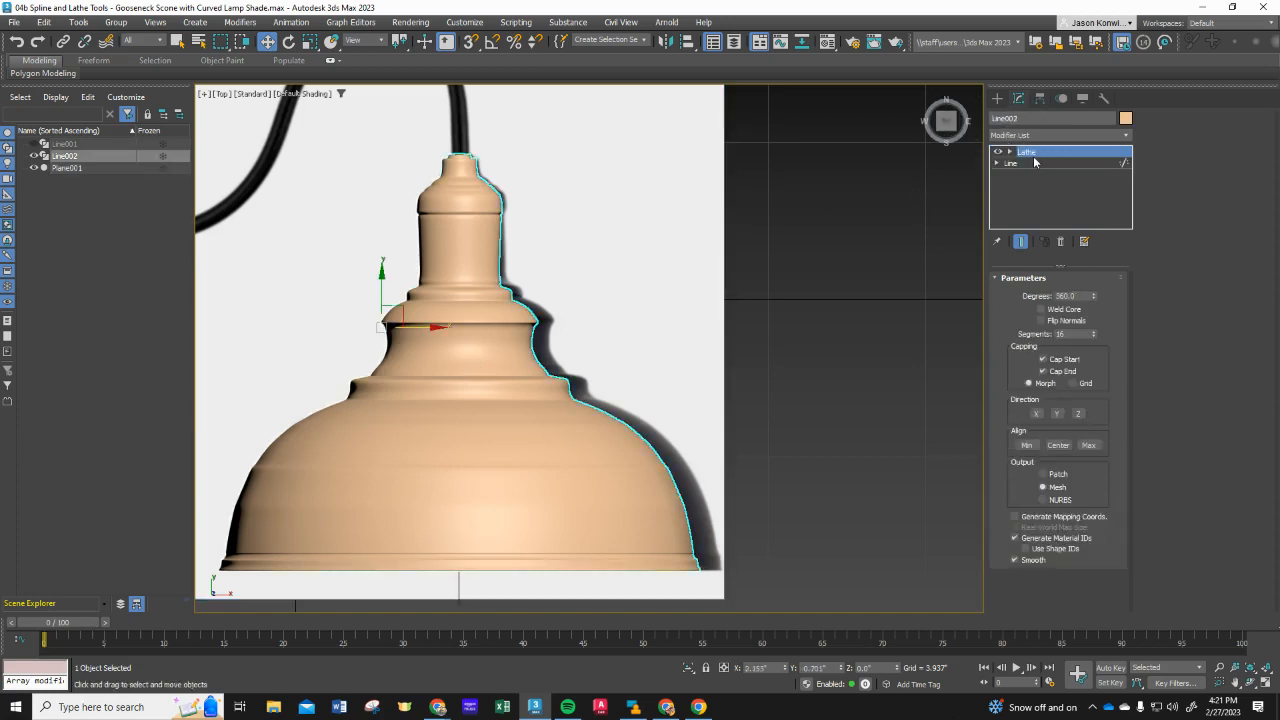
left_click(1033, 155)
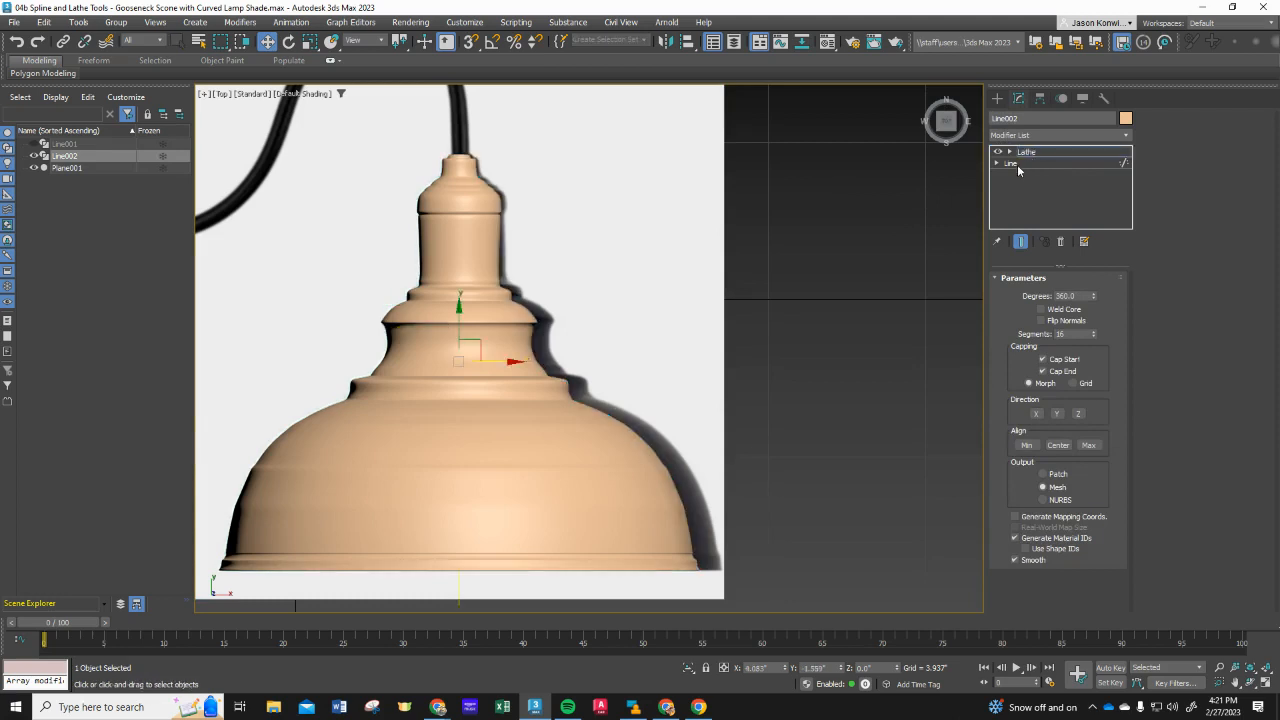
left_click(1017, 164)
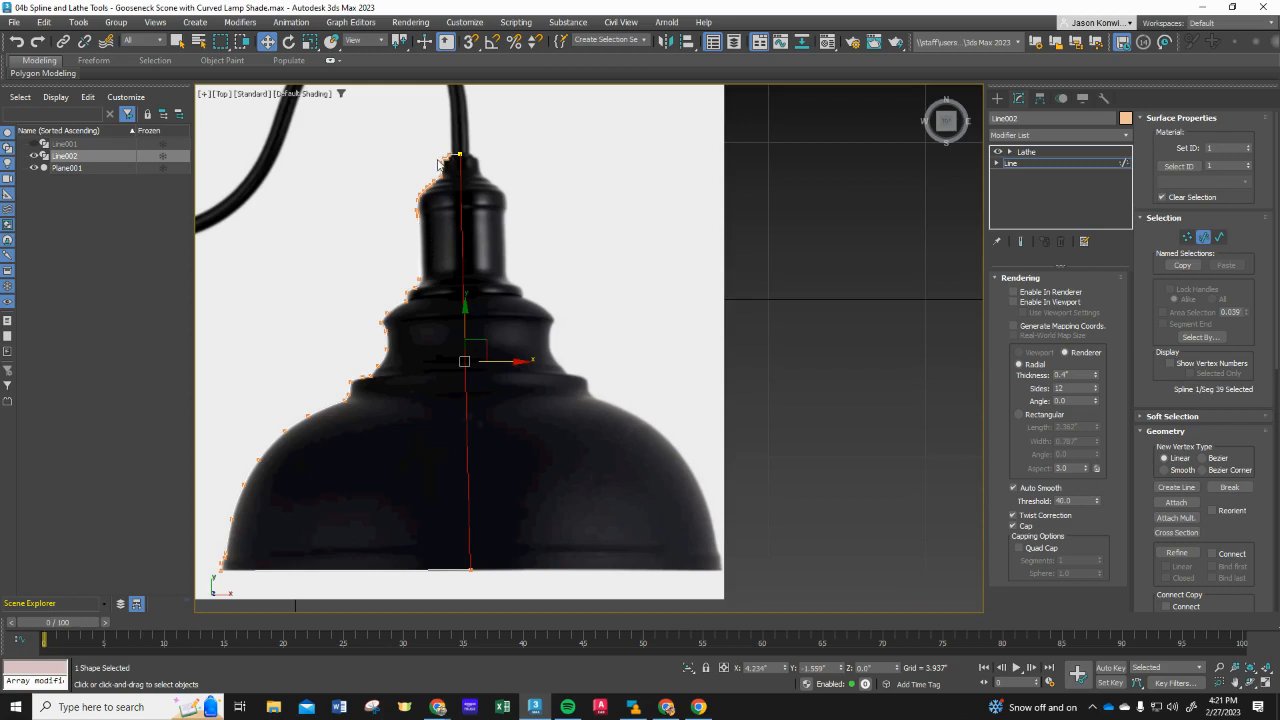
scroll(389, 191, "up", 5)
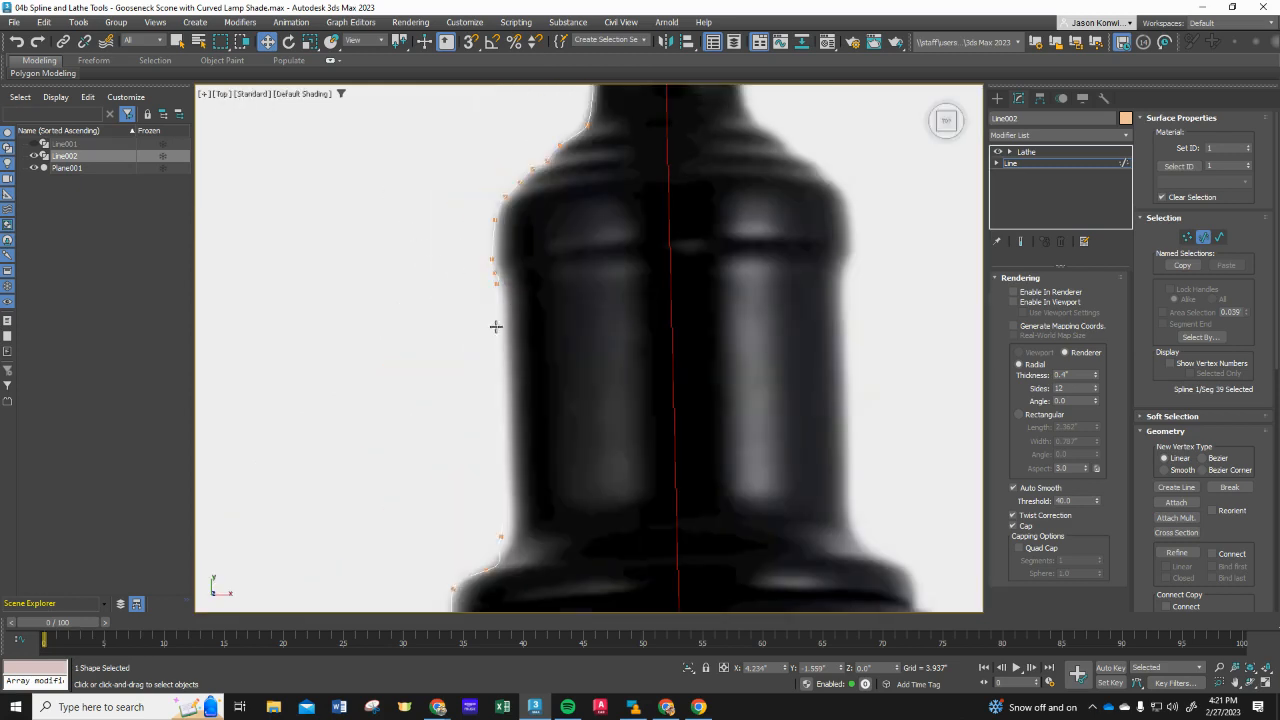
left_click(495, 326)
left_click_drag(465, 160, 586, 579)
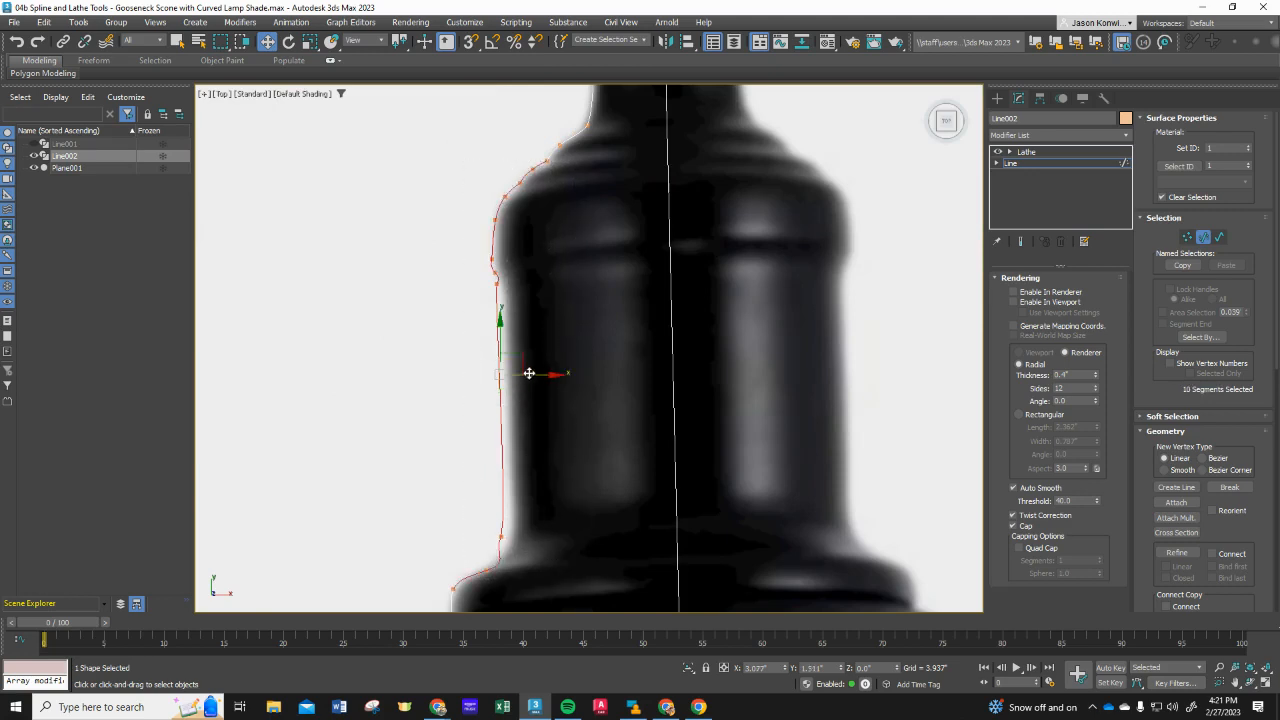
left_click_drag(530, 375, 517, 376)
Step: Clear the segment selection and check the Lathe result against the whole lamp reference image
scroll(548, 492, "down", 5)
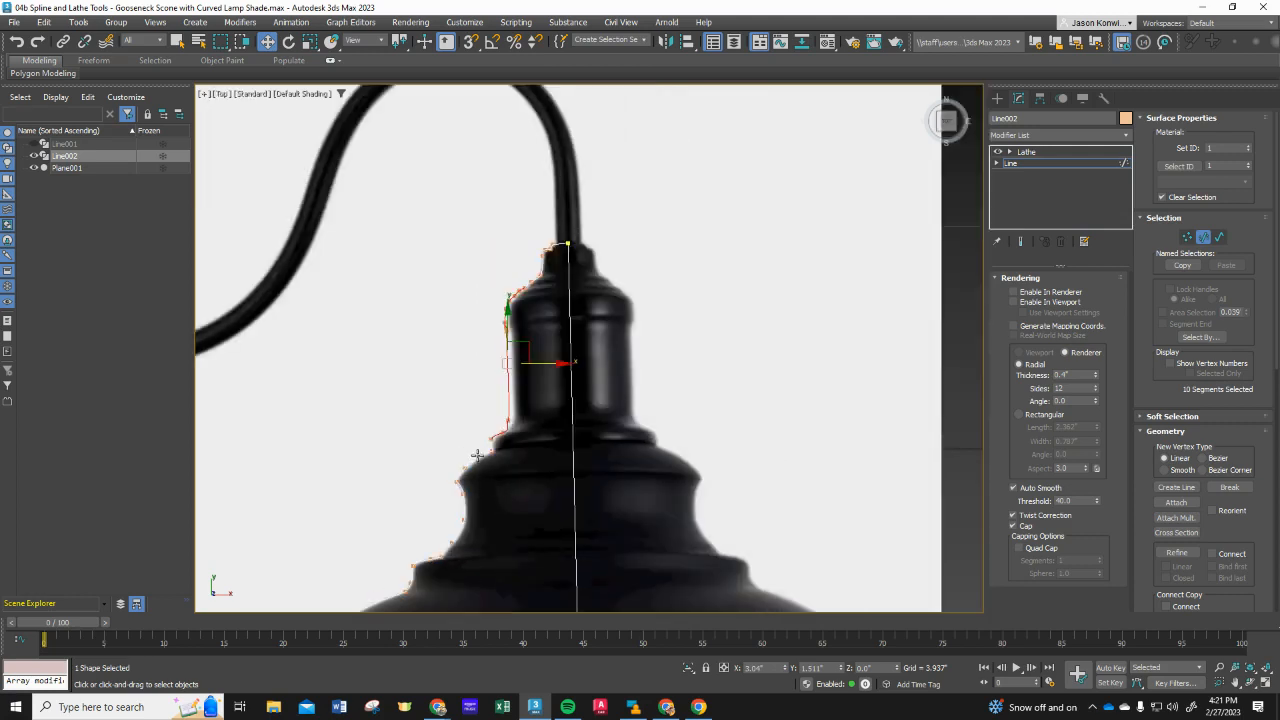
scroll(481, 486, "up", 4)
scroll(484, 494, "down", 6)
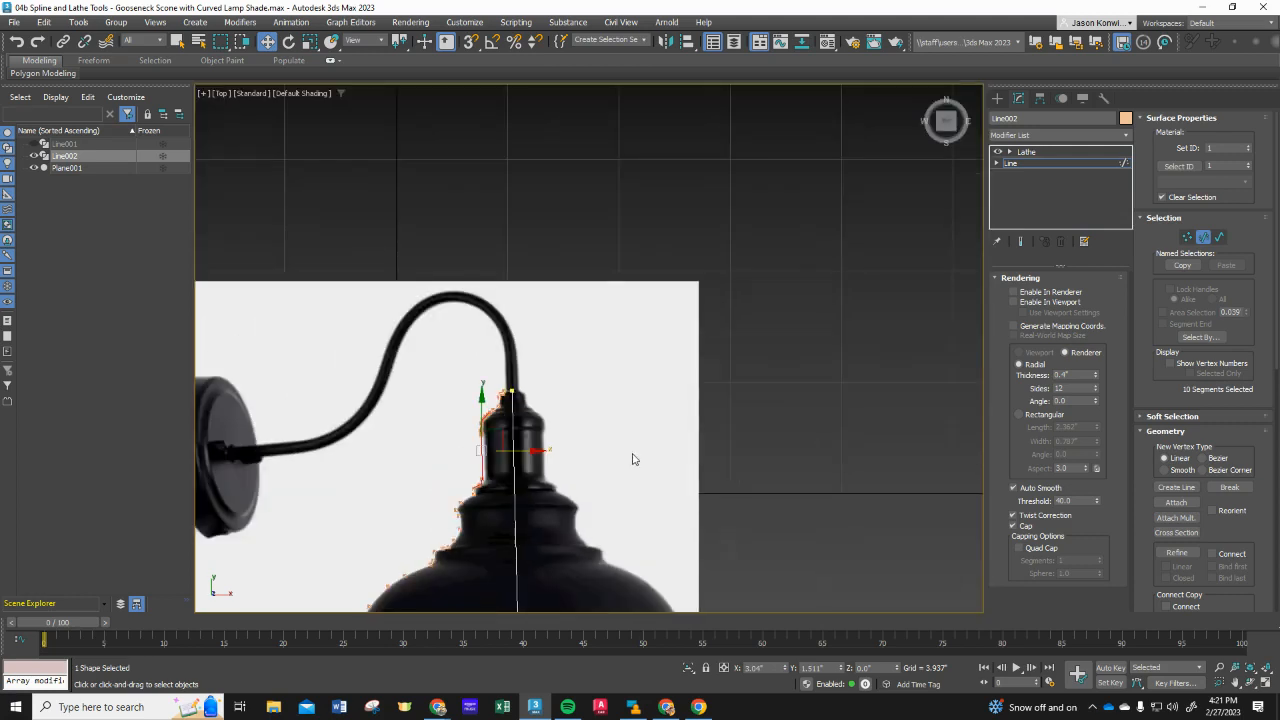
left_click(632, 459)
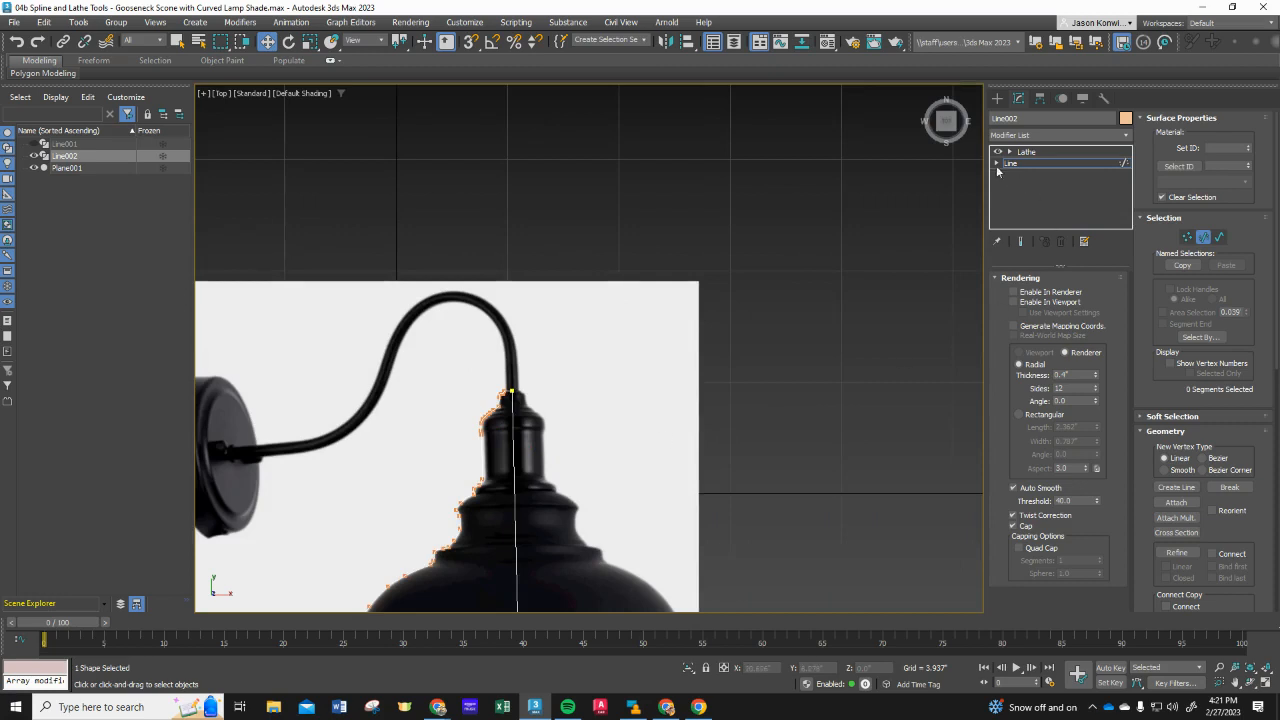
left_click(1030, 152)
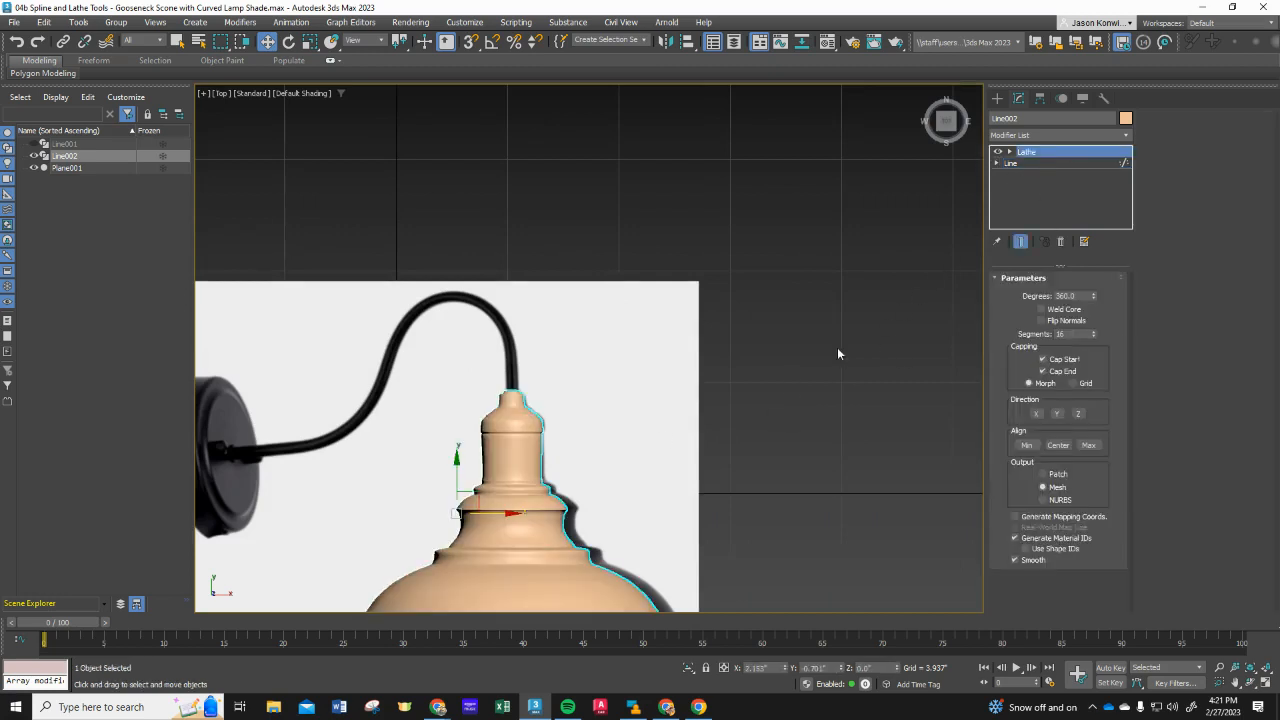
scroll(820, 355, "down", 5)
scroll(742, 462, "up", 5)
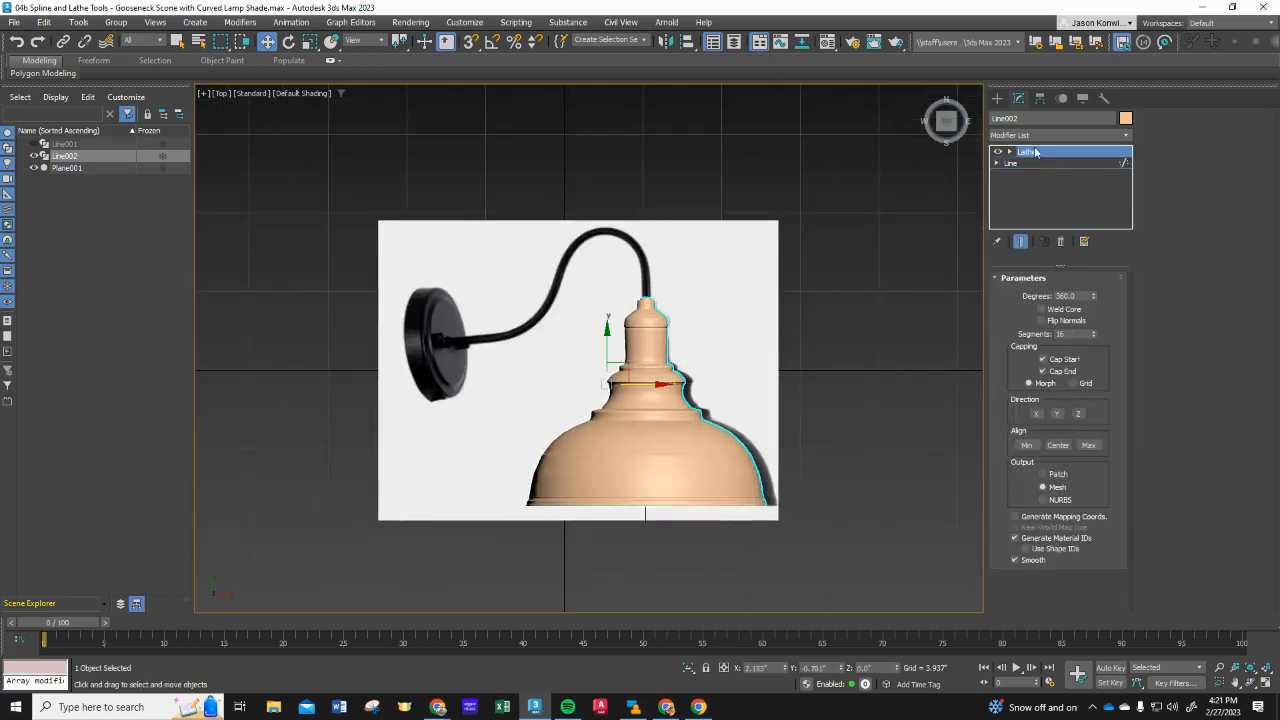
left_click(1024, 164)
key("Delete")
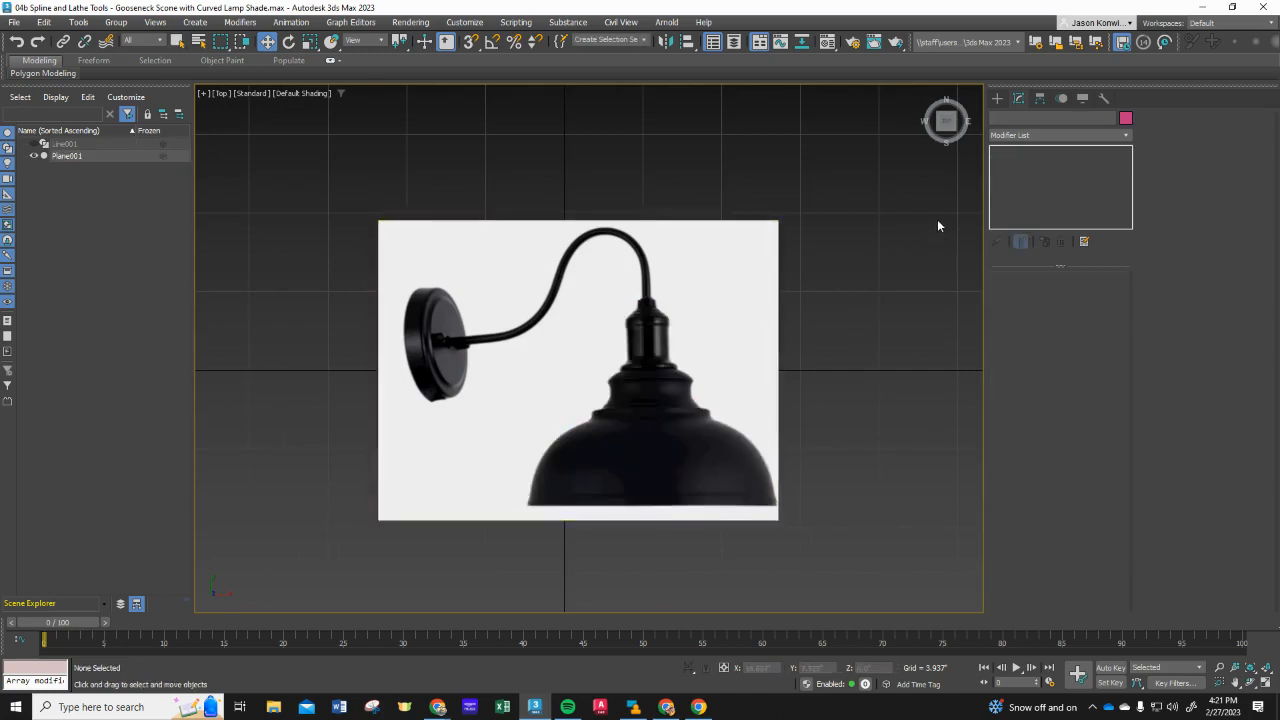
key("ctrl+z")
Step: Delete the Lathe modifier from Line002 and apply a new Lathe to the adjusted shade profile
right_click(1042, 158)
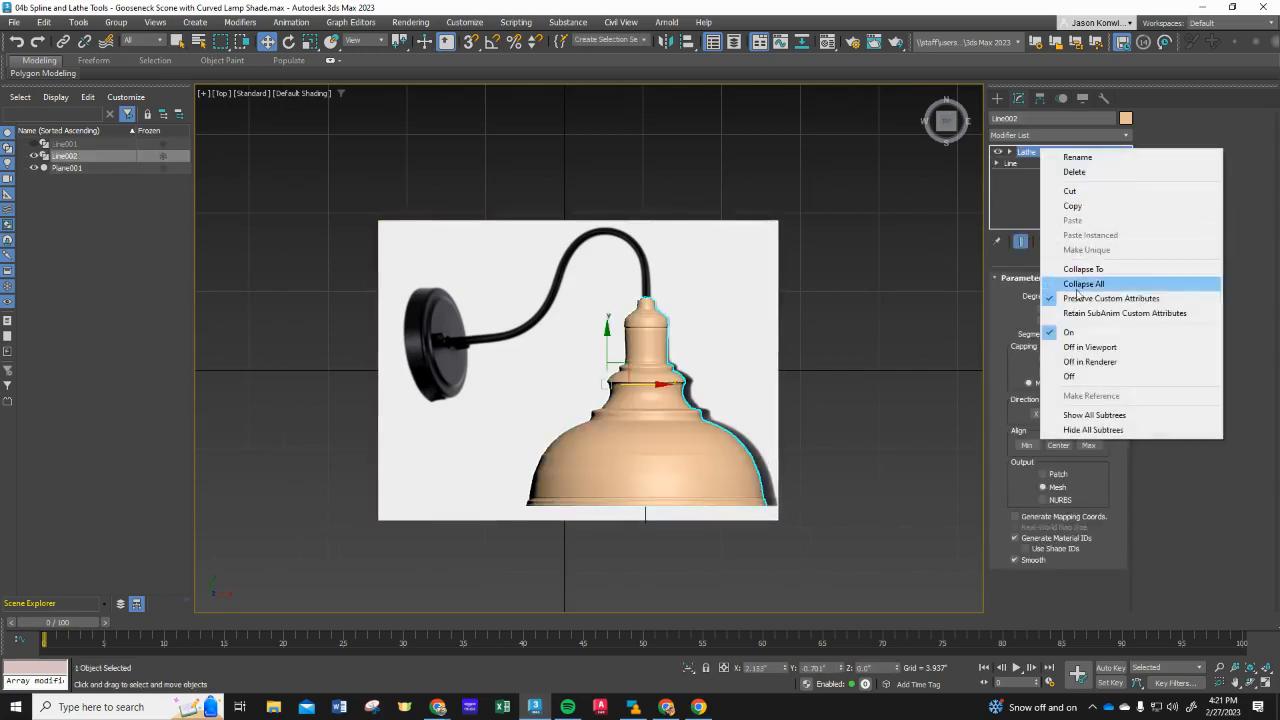
left_click(1076, 172)
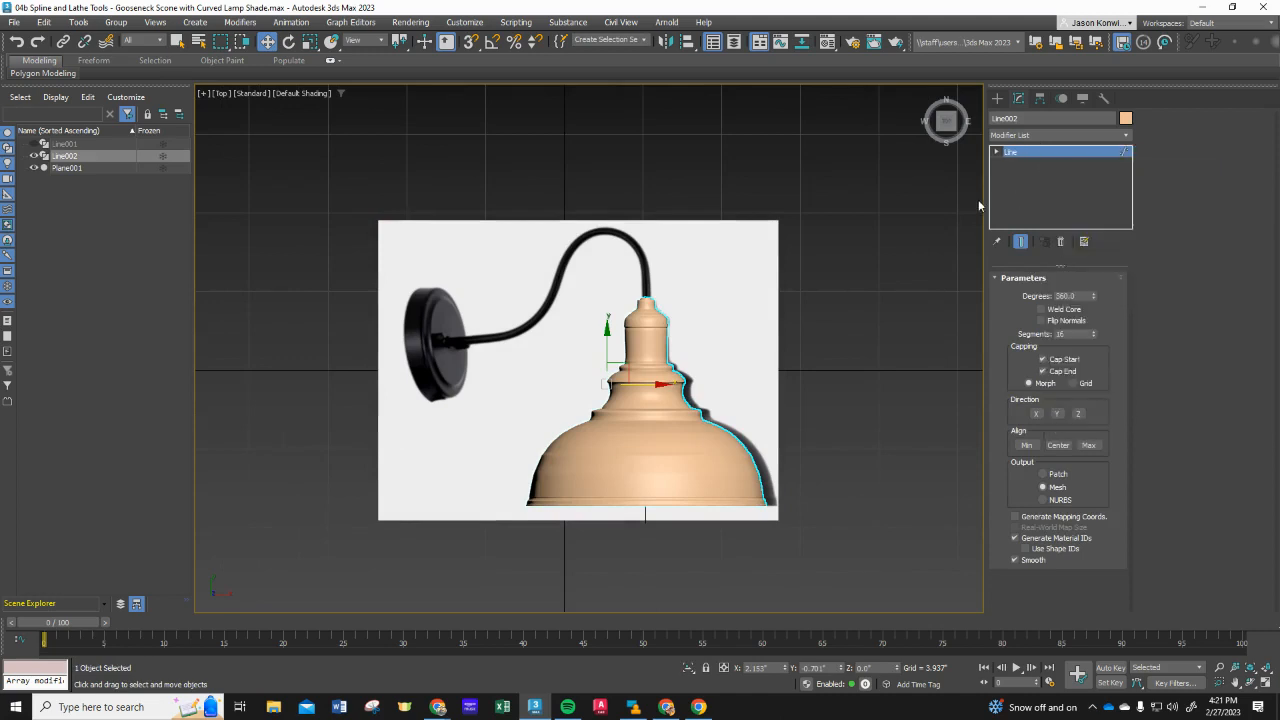
left_click(1058, 134)
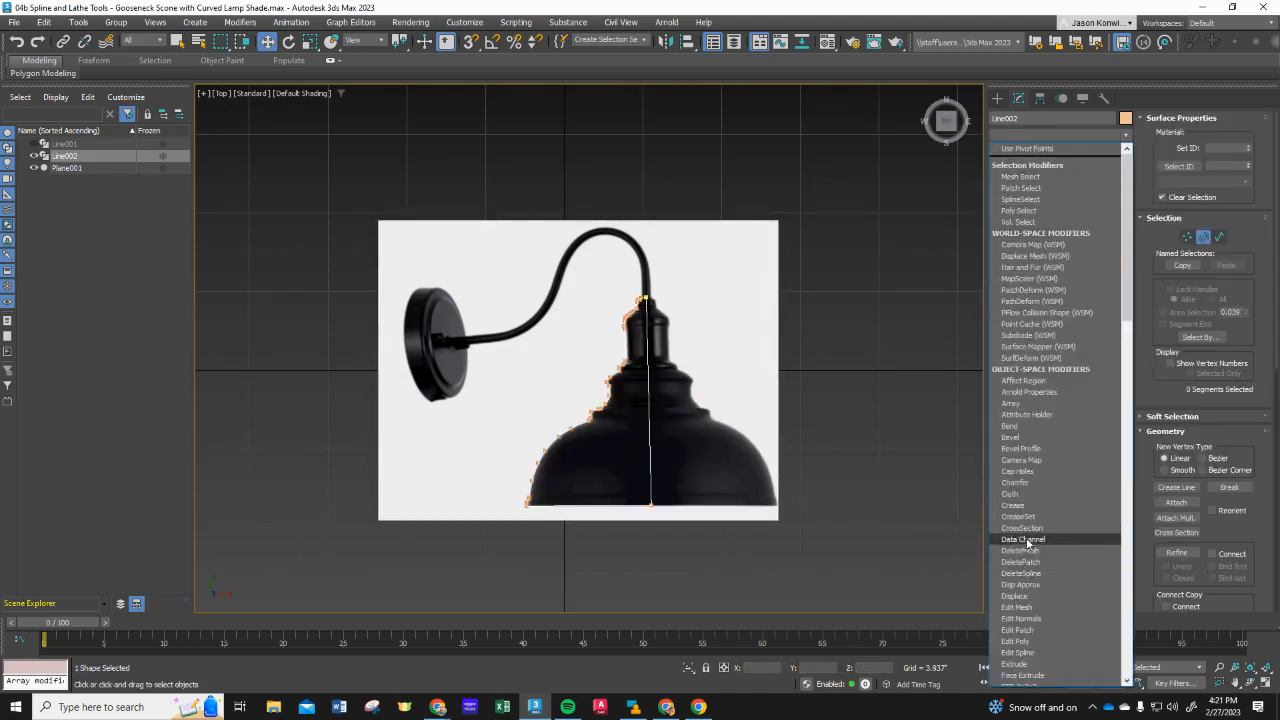
scroll(1020, 530, "down", 5)
scroll(1013, 605, "down", 1)
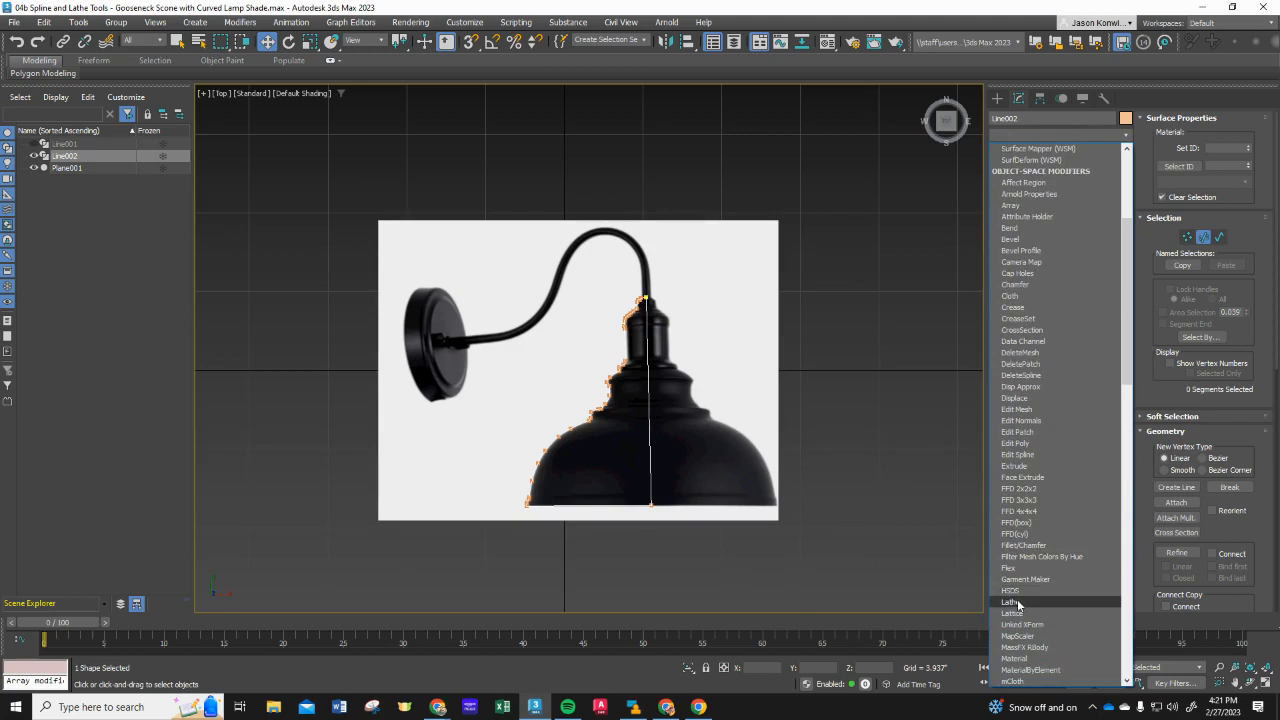
left_click(1010, 602)
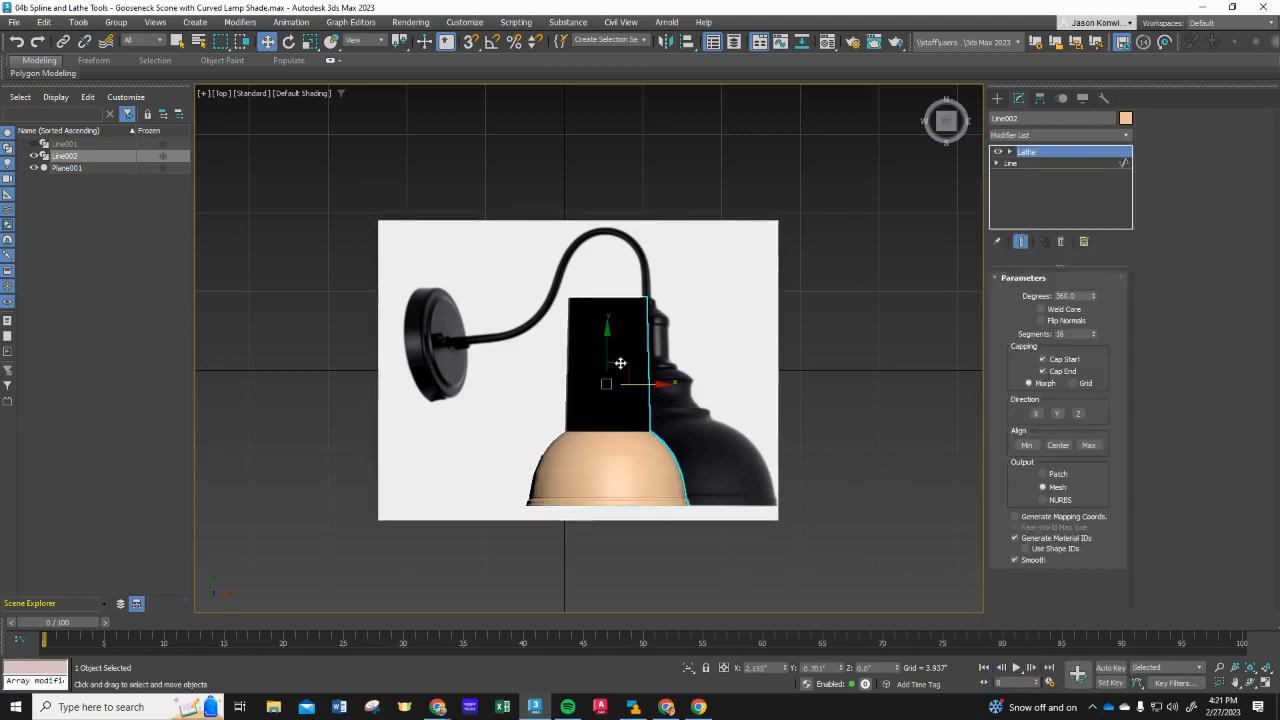
Step: Delete the Lathe modifier from Line002 to get back to the editable shade profile
scroll(618, 368, "up", 2)
scroll(618, 368, "down", 3)
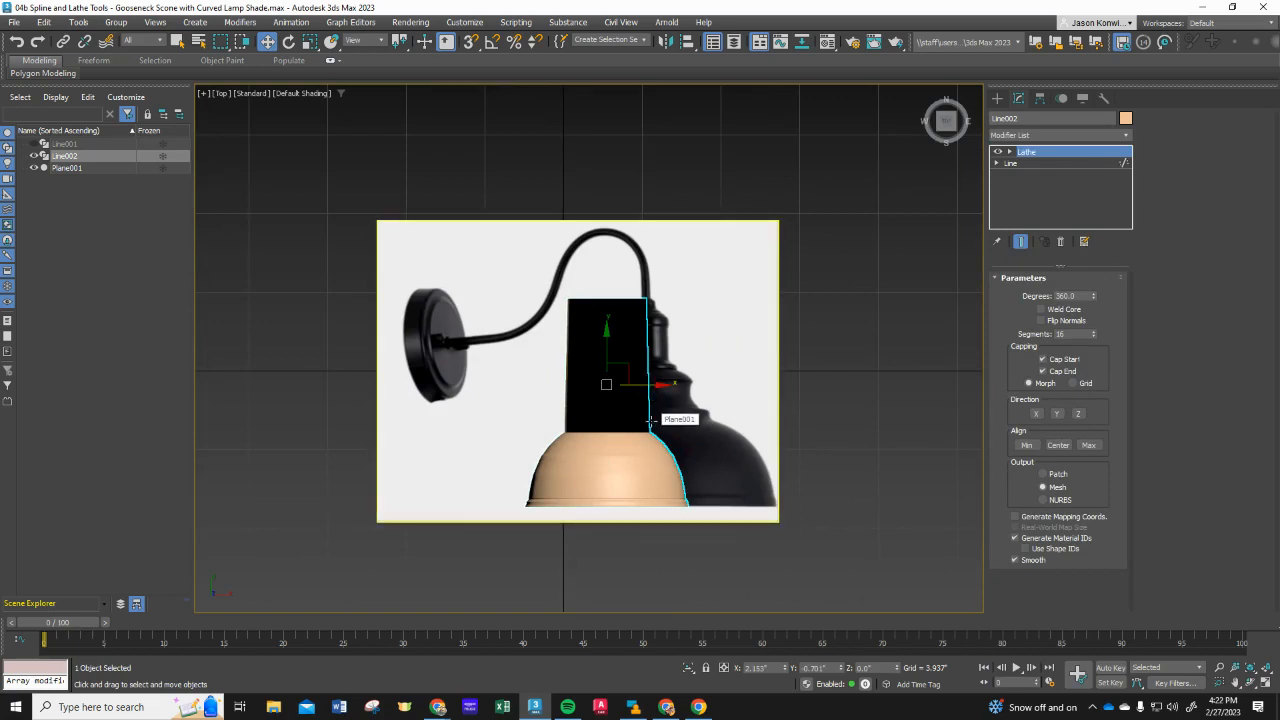
left_click(1021, 163)
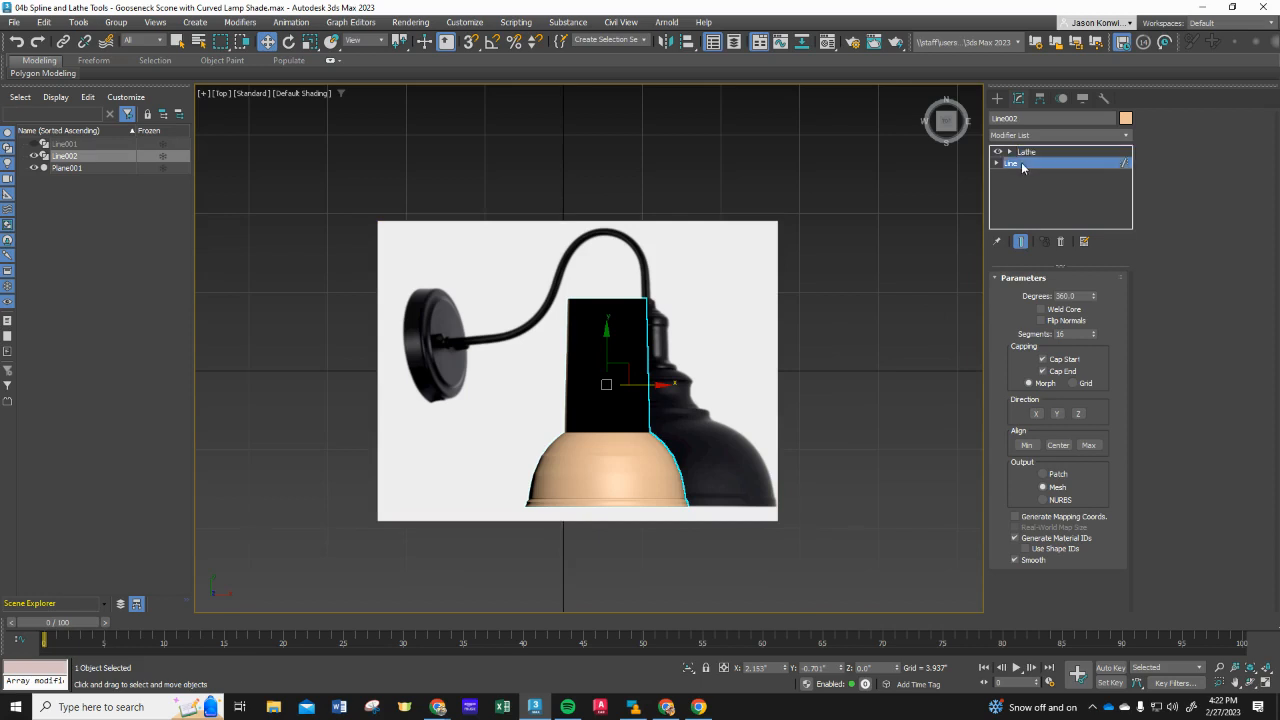
left_click(1030, 155)
right_click(1030, 155)
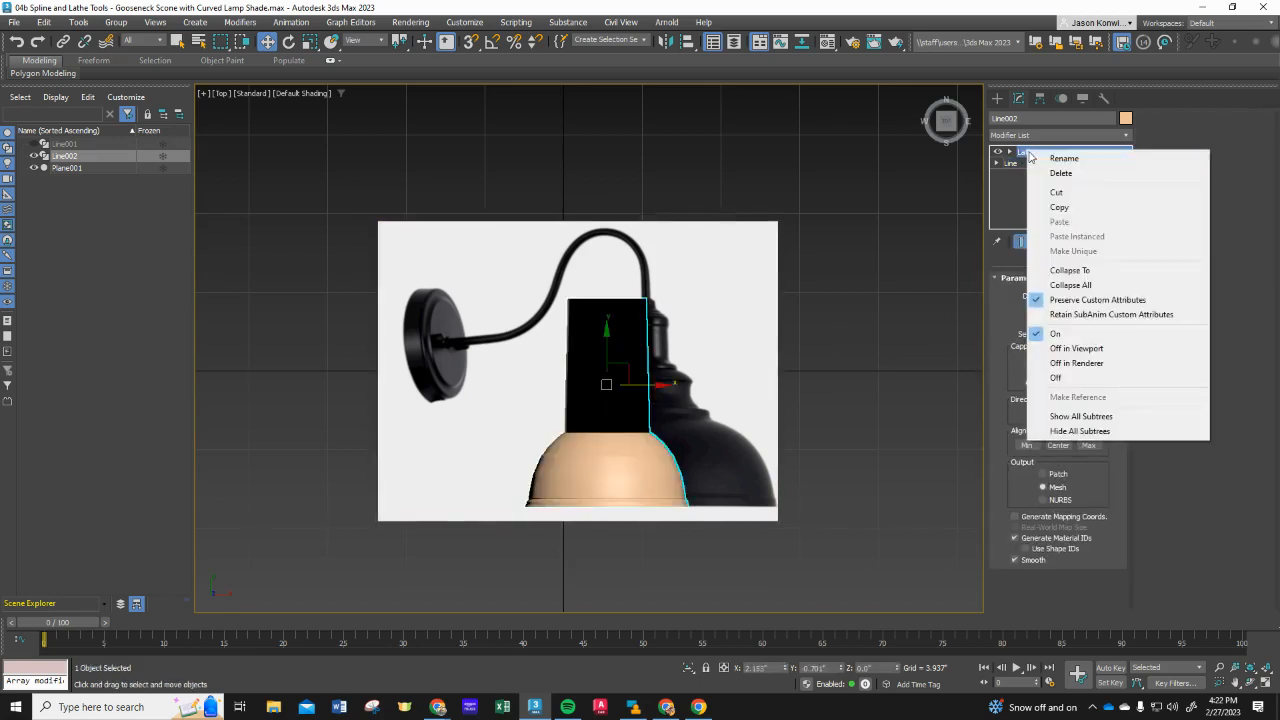
left_click(1056, 175)
left_click(1058, 174)
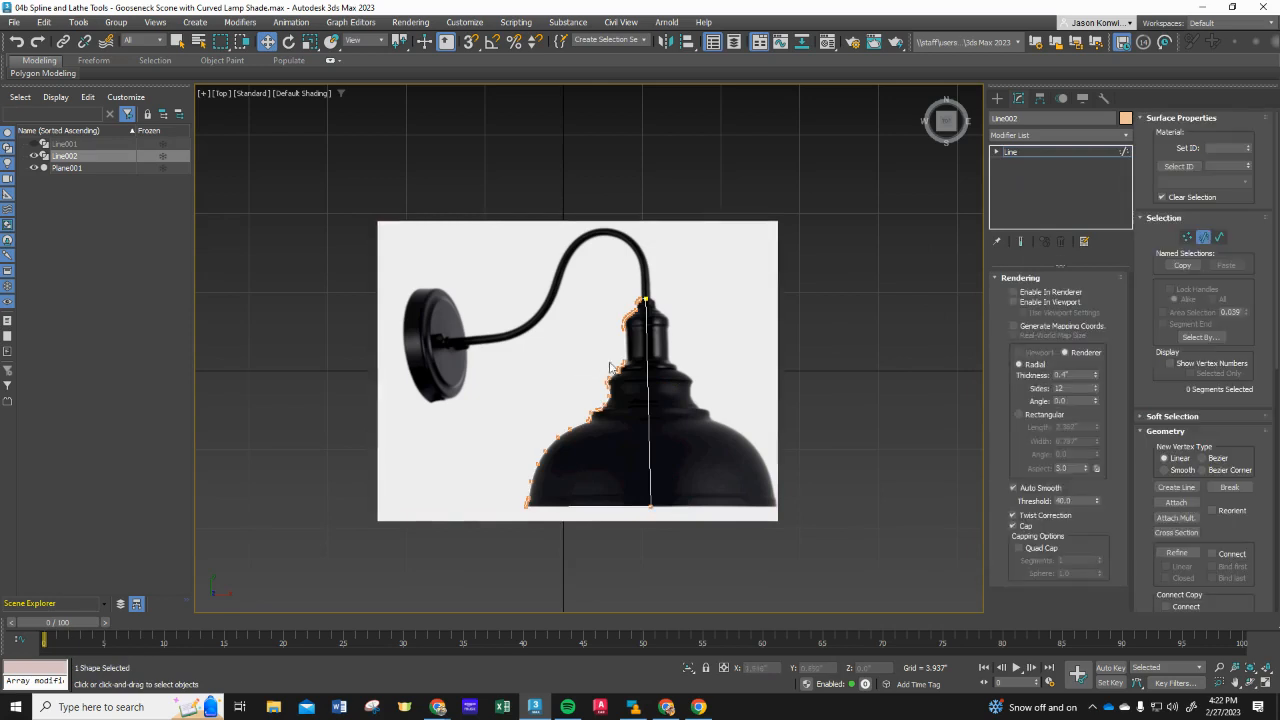
Step: At Segment level, examine the profile's neck, centre-line and shoulder segments against the reference image
scroll(646, 356, "up", 3)
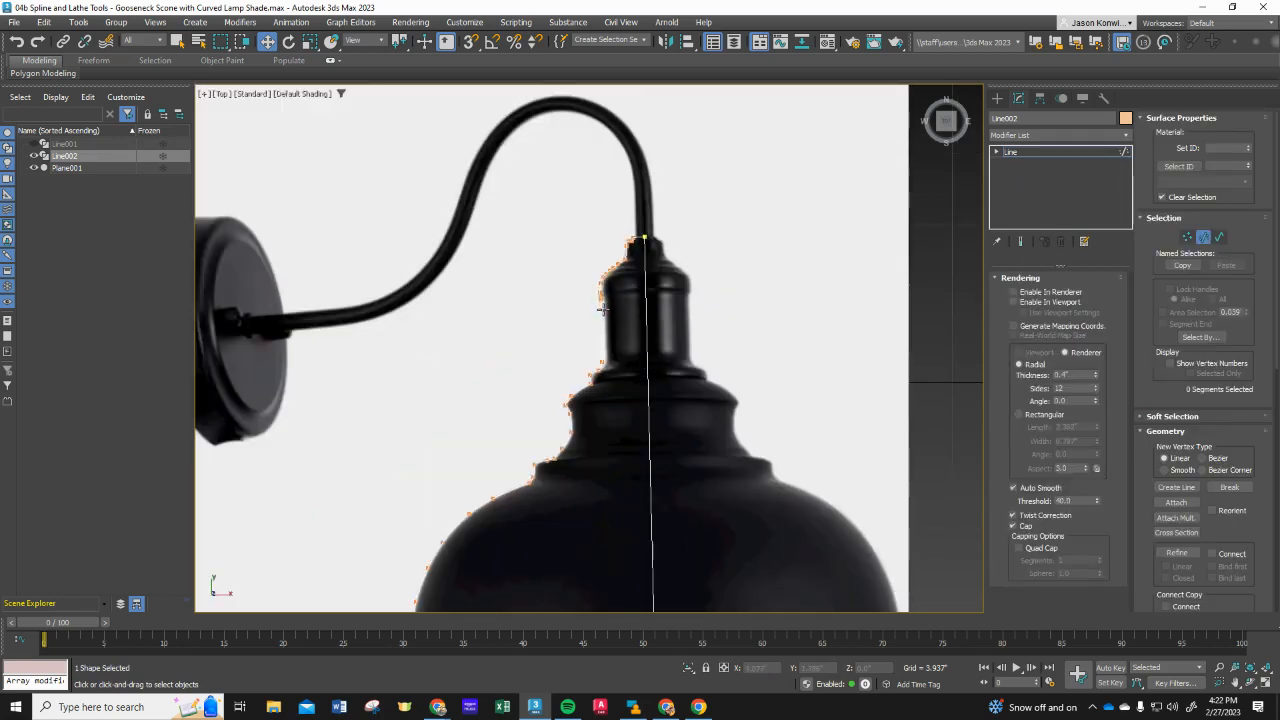
left_click(1203, 238)
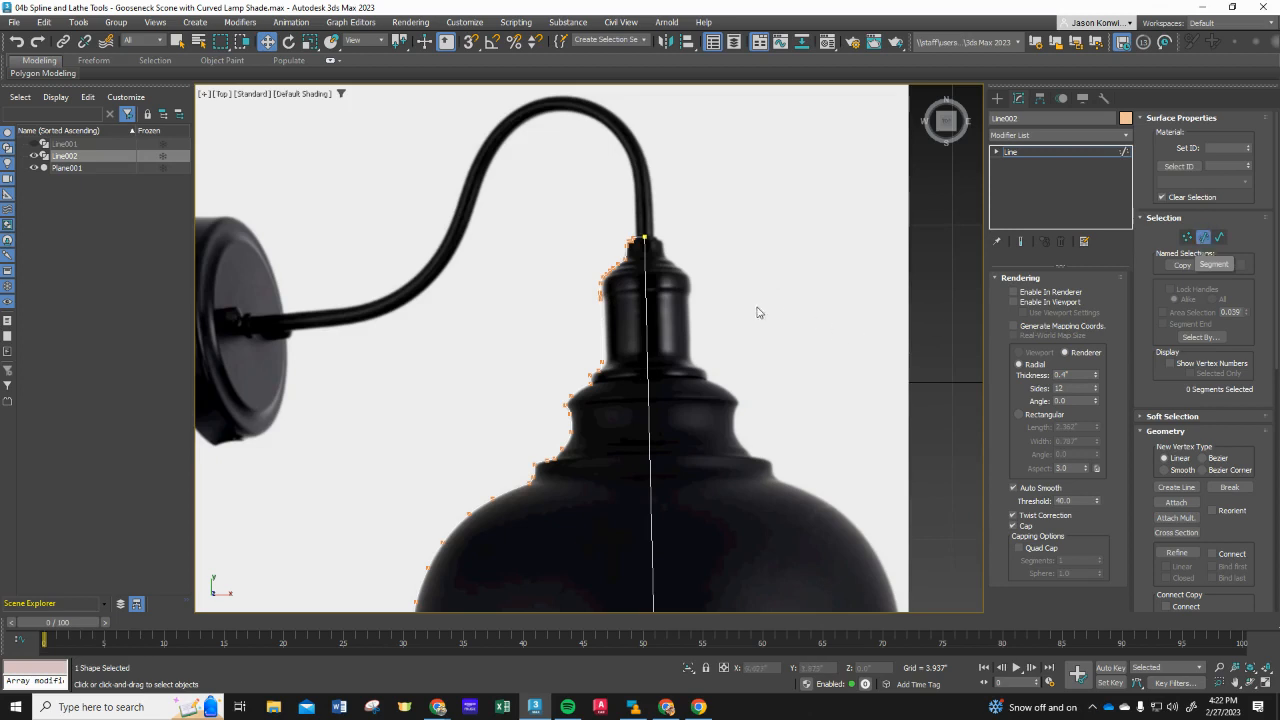
left_click(601, 326)
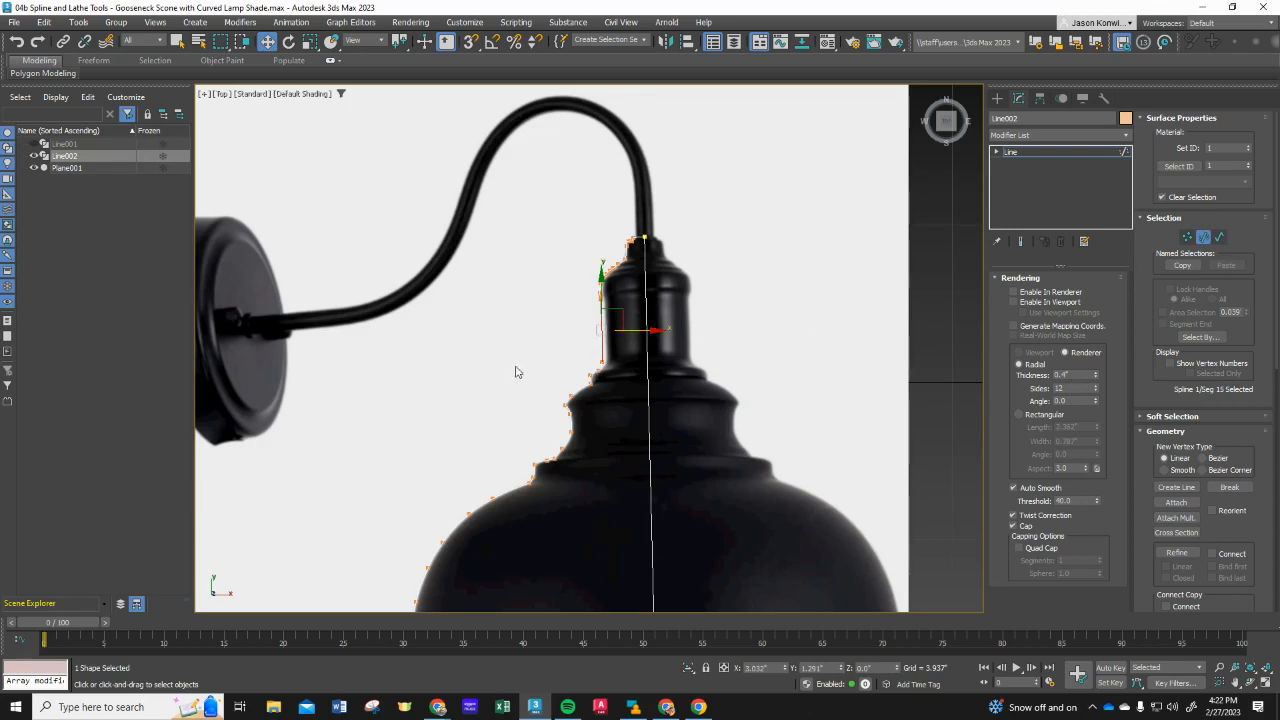
scroll(641, 563, "down", 3)
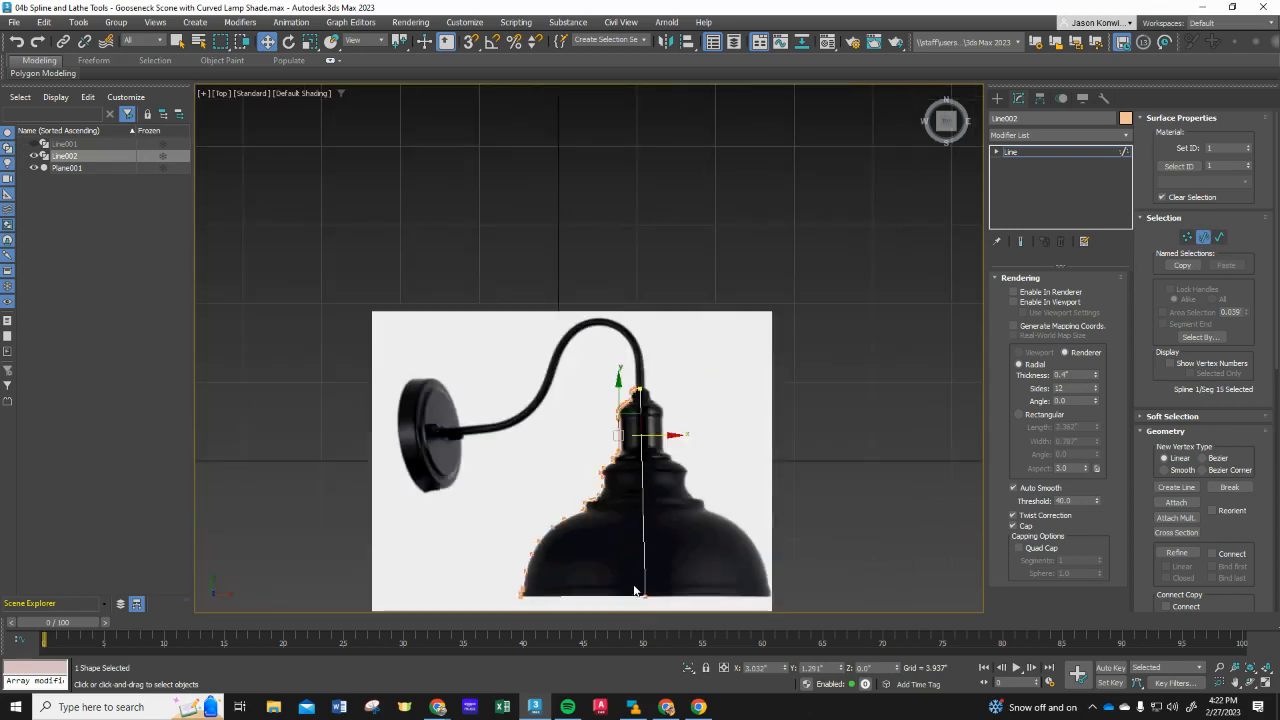
scroll(630, 590, "up", 1)
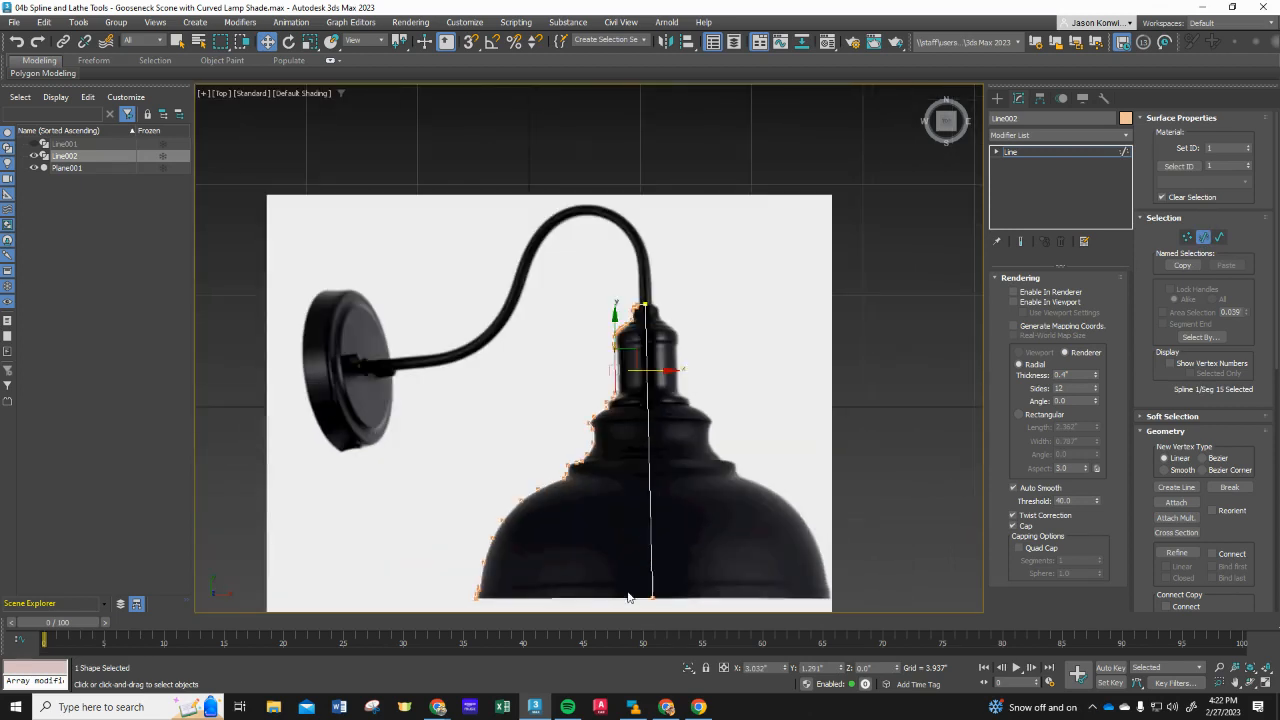
left_click(649, 394)
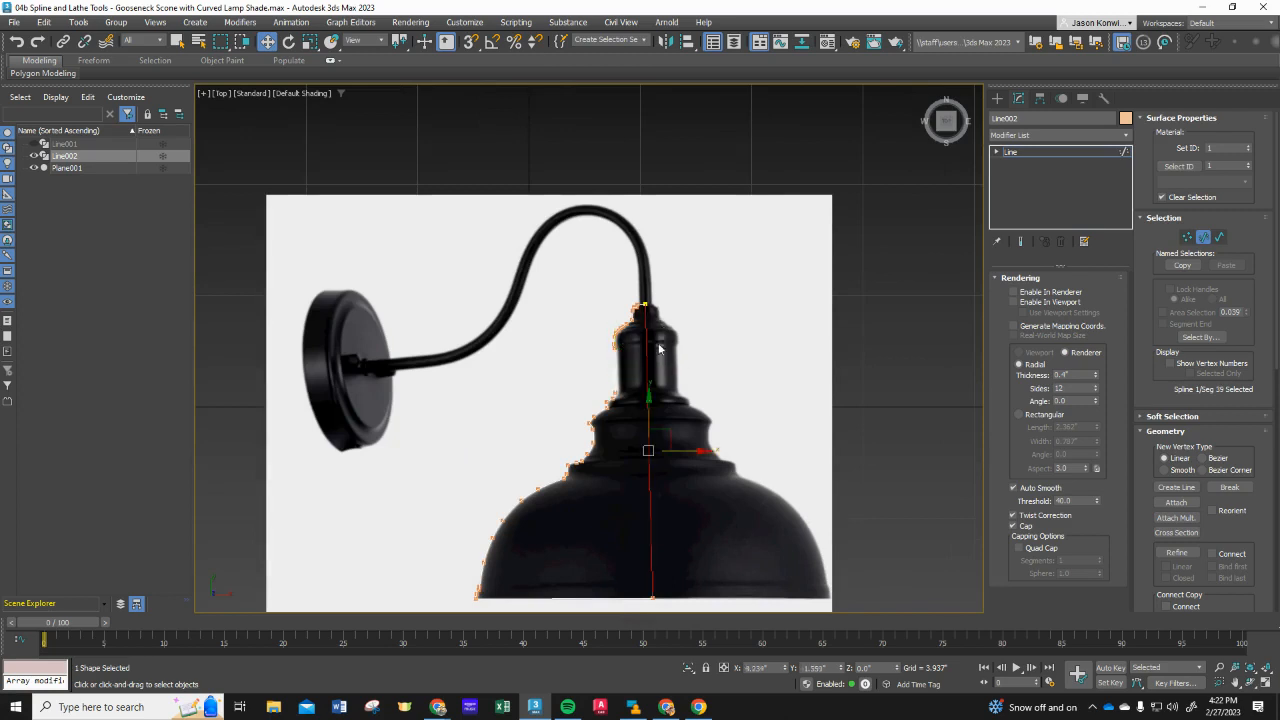
scroll(645, 304, "up", 4)
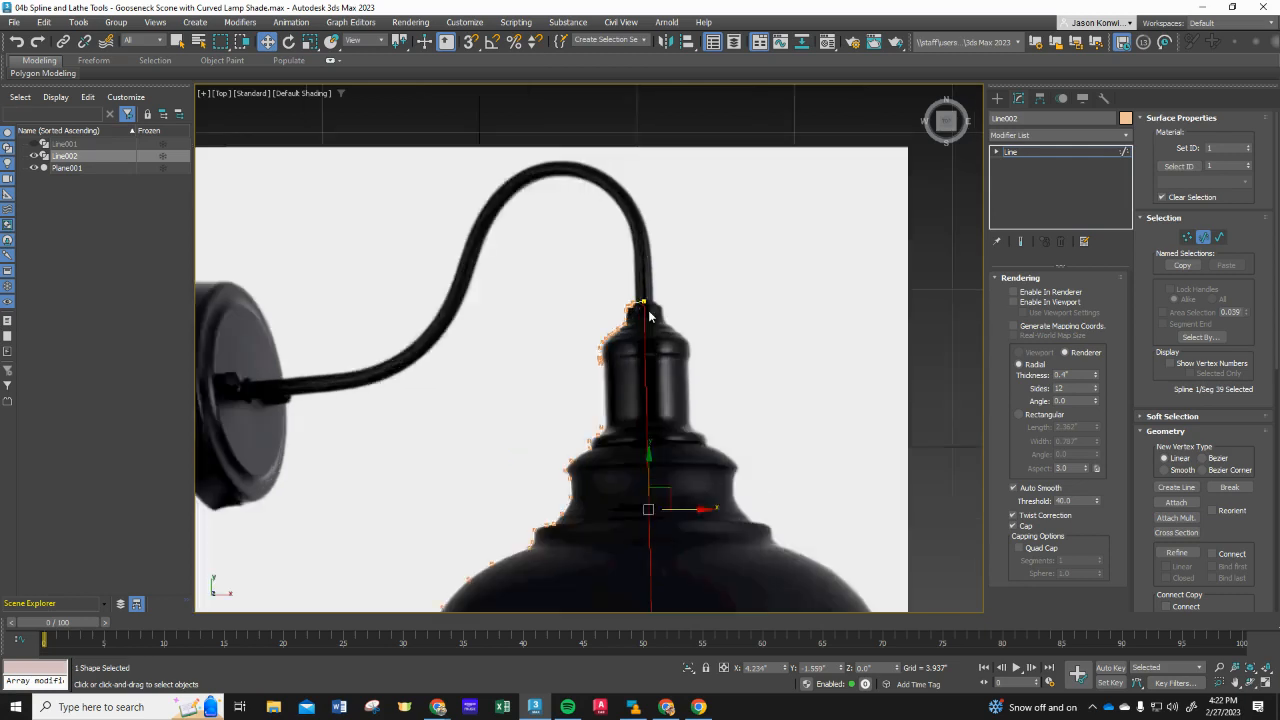
scroll(617, 434, "down", 4)
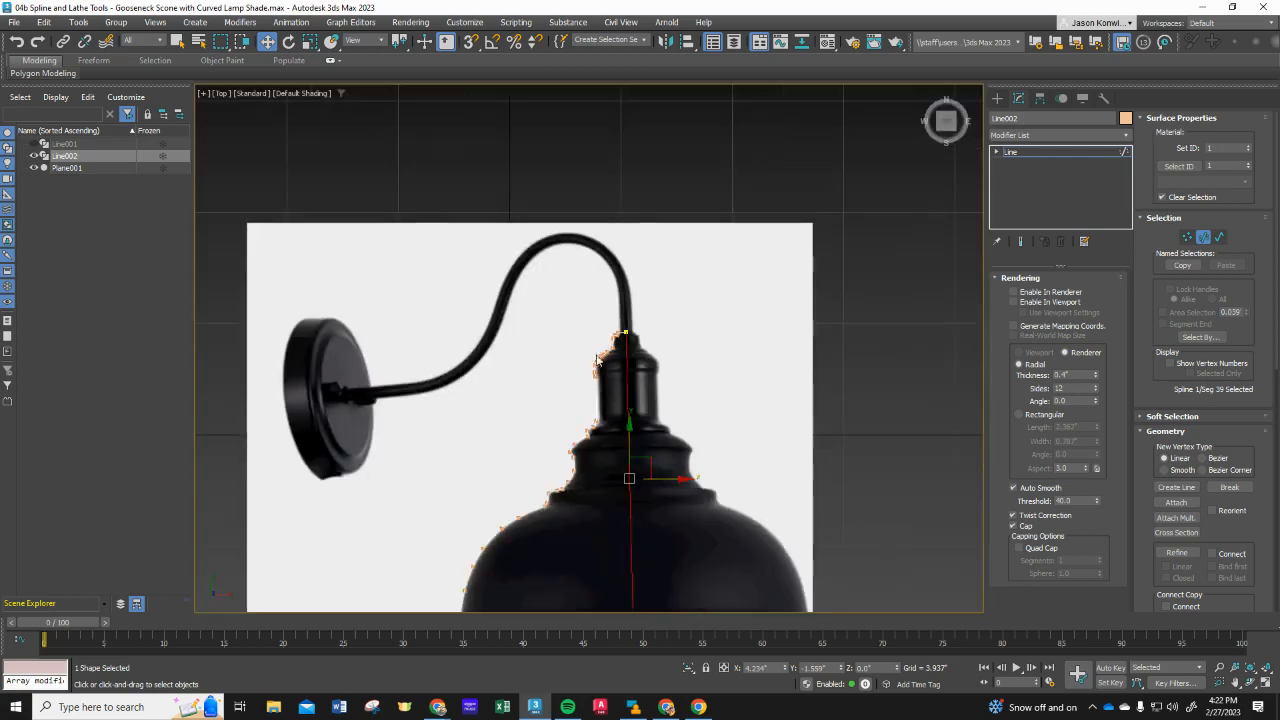
scroll(554, 498, "up", 4)
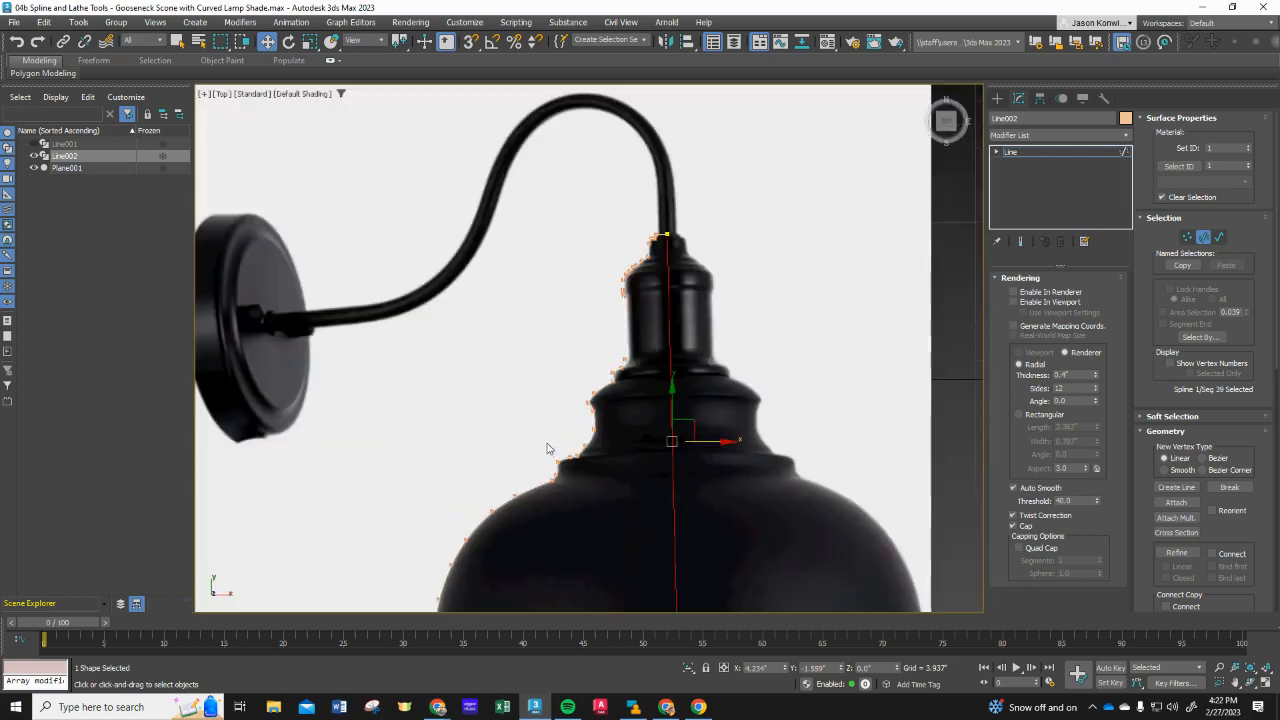
left_click_drag(551, 445, 585, 464)
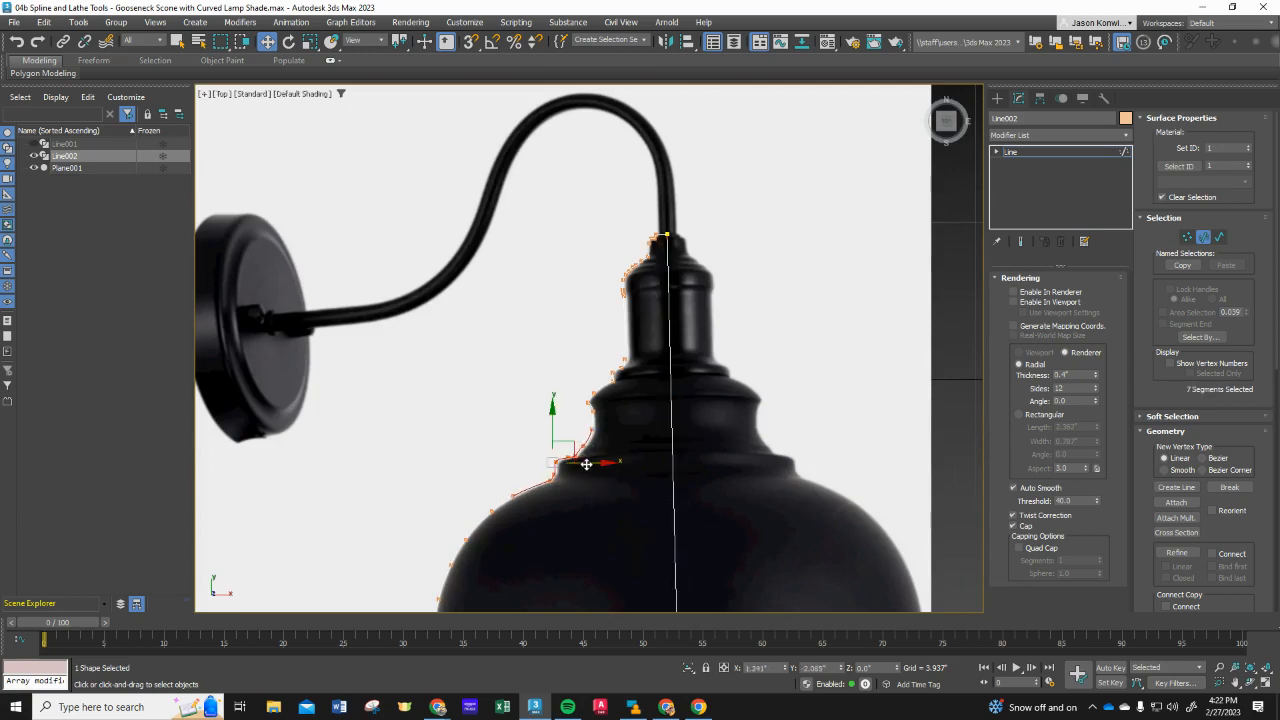
left_click(777, 300)
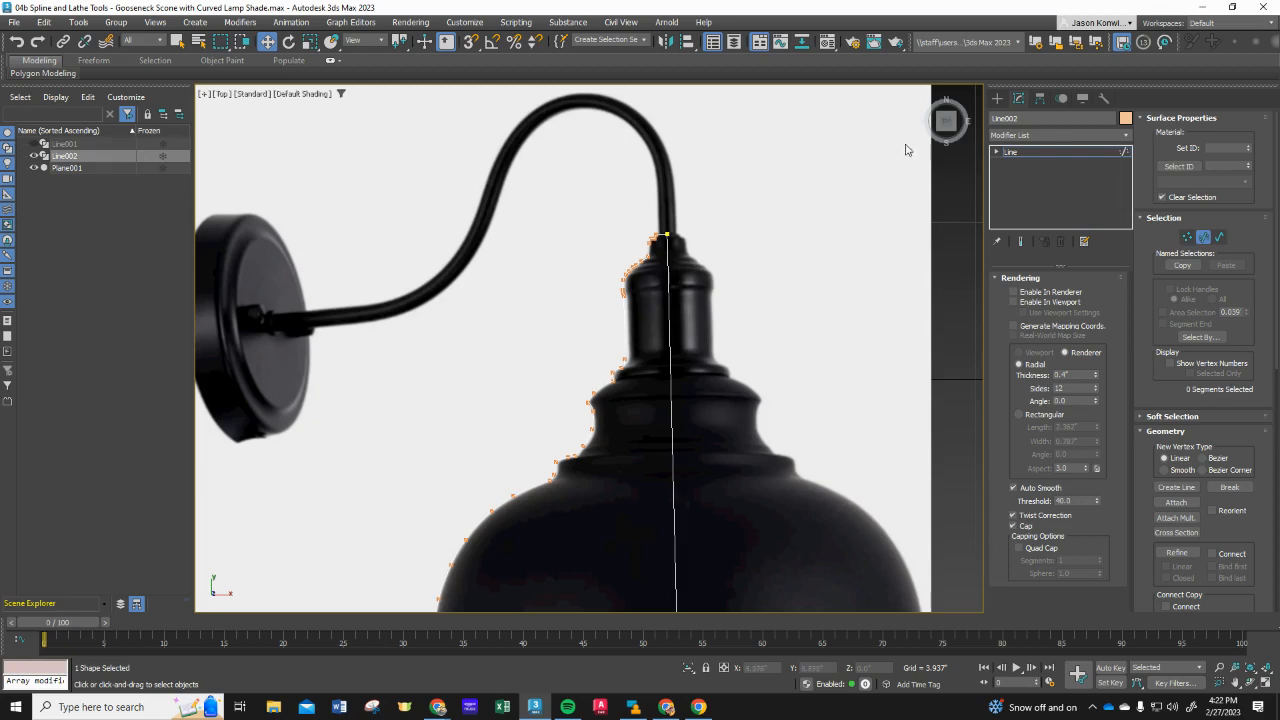
Step: Move the profile's long centre-line segment slightly in the positive X direction to about 4.316"
left_click(669, 236)
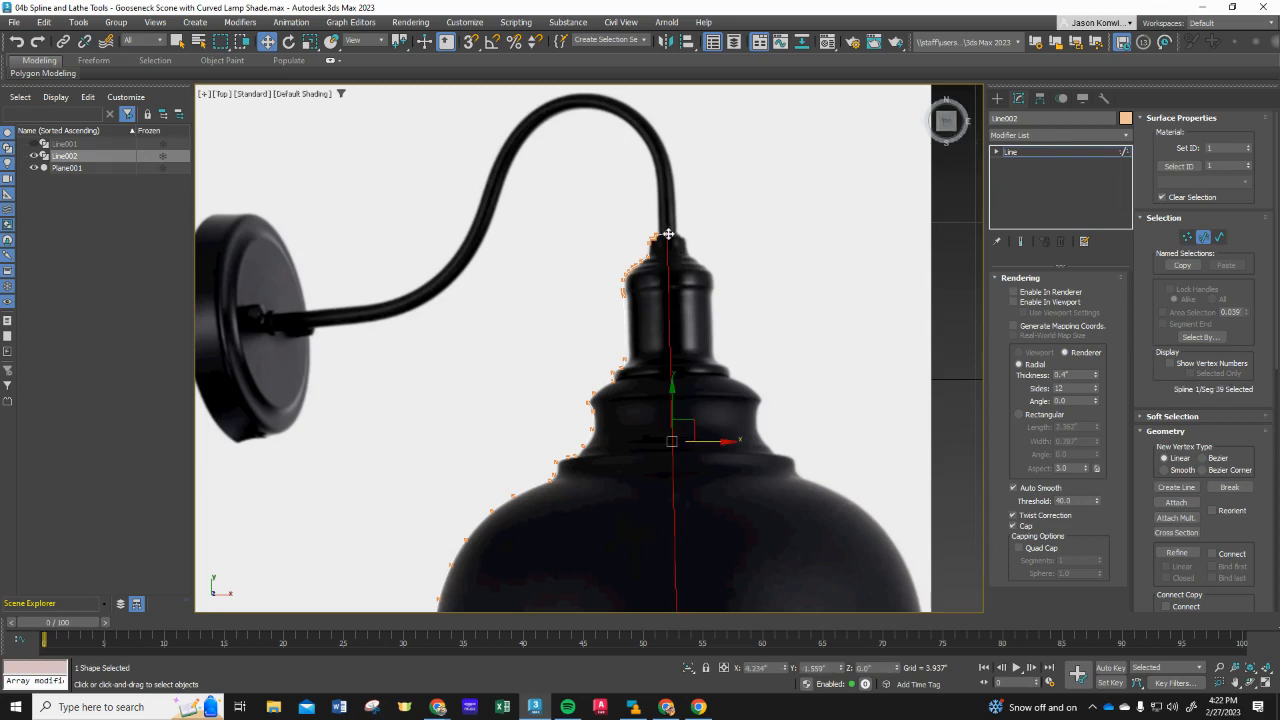
left_click_drag(669, 234, 673, 244)
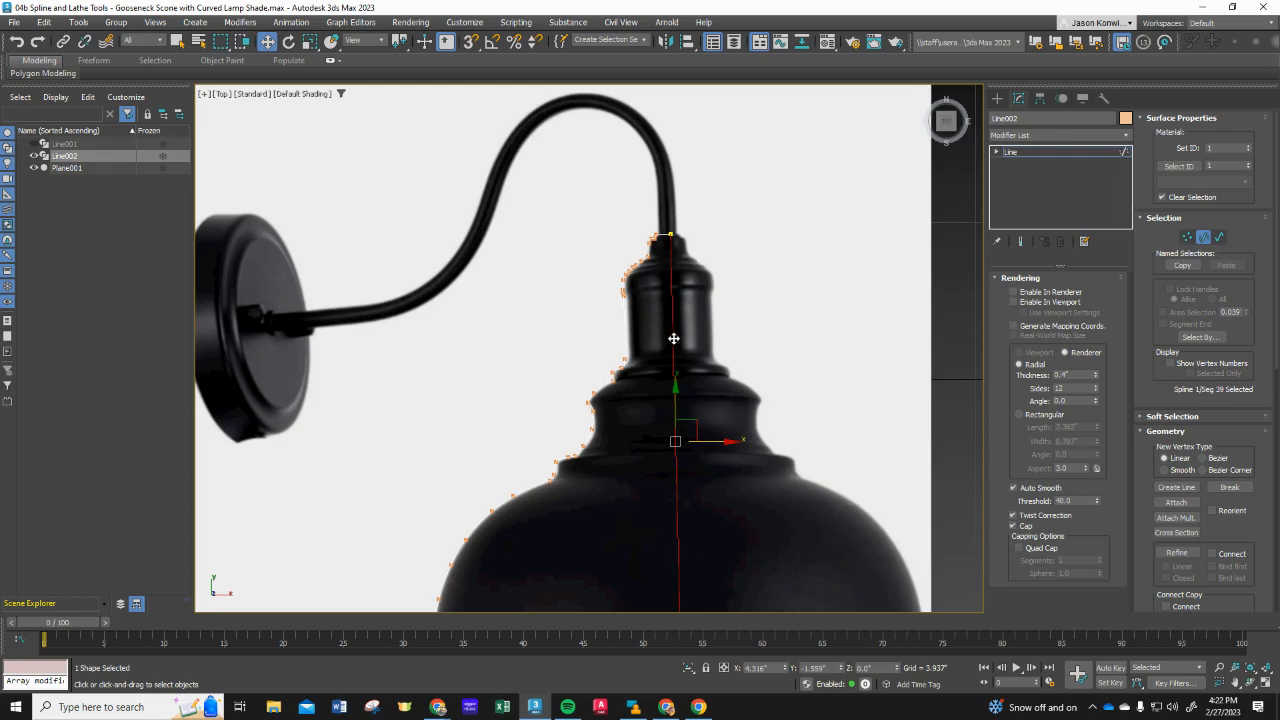
scroll(687, 577, "down", 5)
scroll(690, 559, "up", 5)
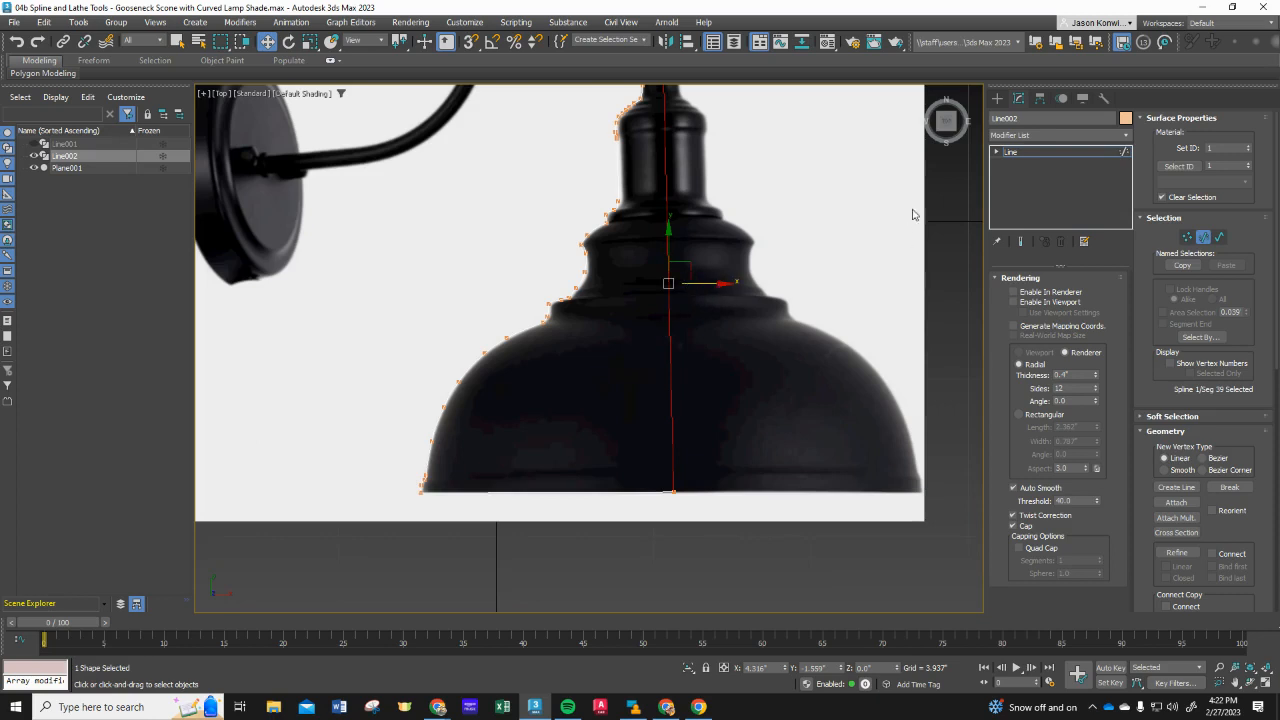
scroll(808, 228, "down", 4)
scroll(820, 163, "up", 3)
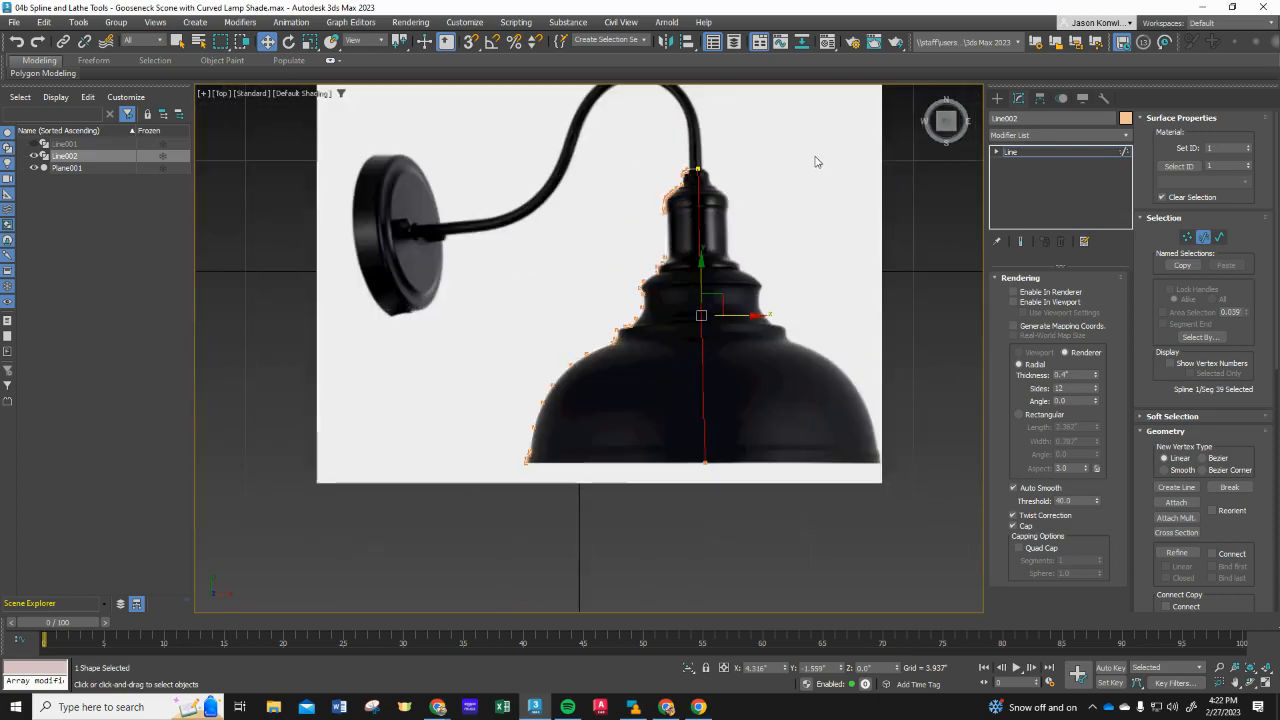
Step: Apply a new Lathe modifier to the adjusted shade profile
left_click(1000, 136)
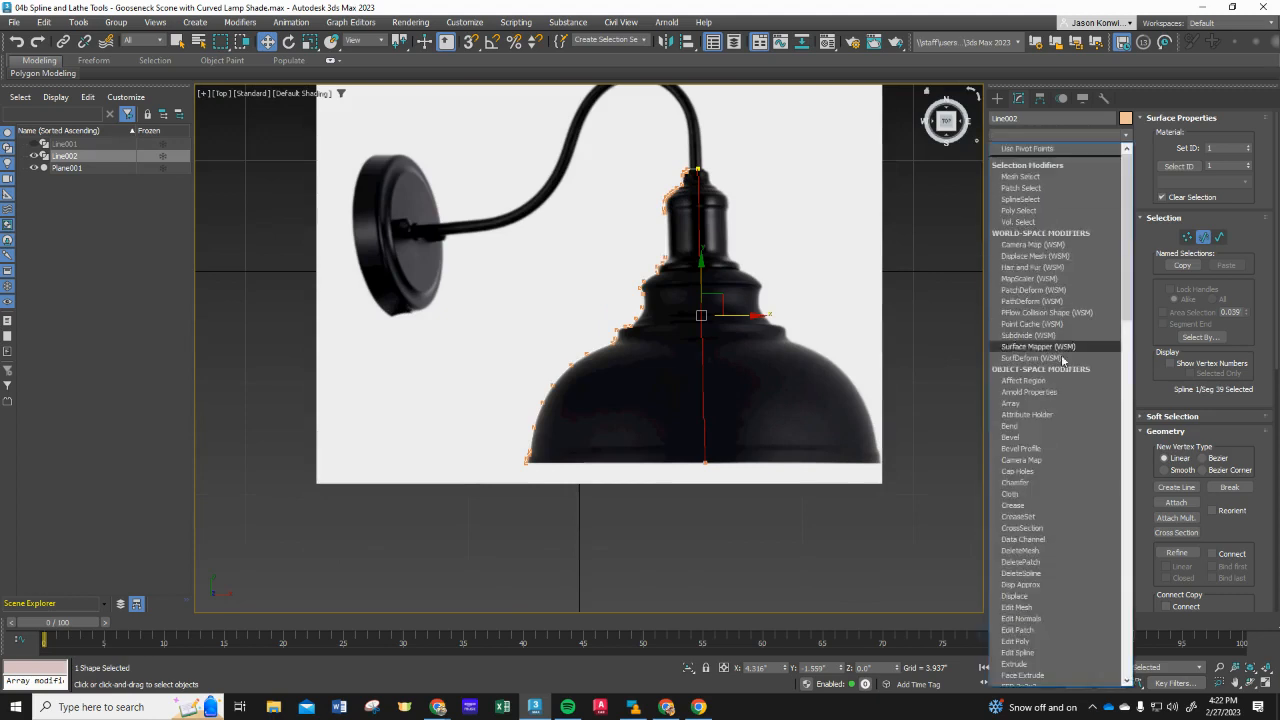
scroll(1020, 480, "down", 3)
scroll(1020, 503, "down", 1)
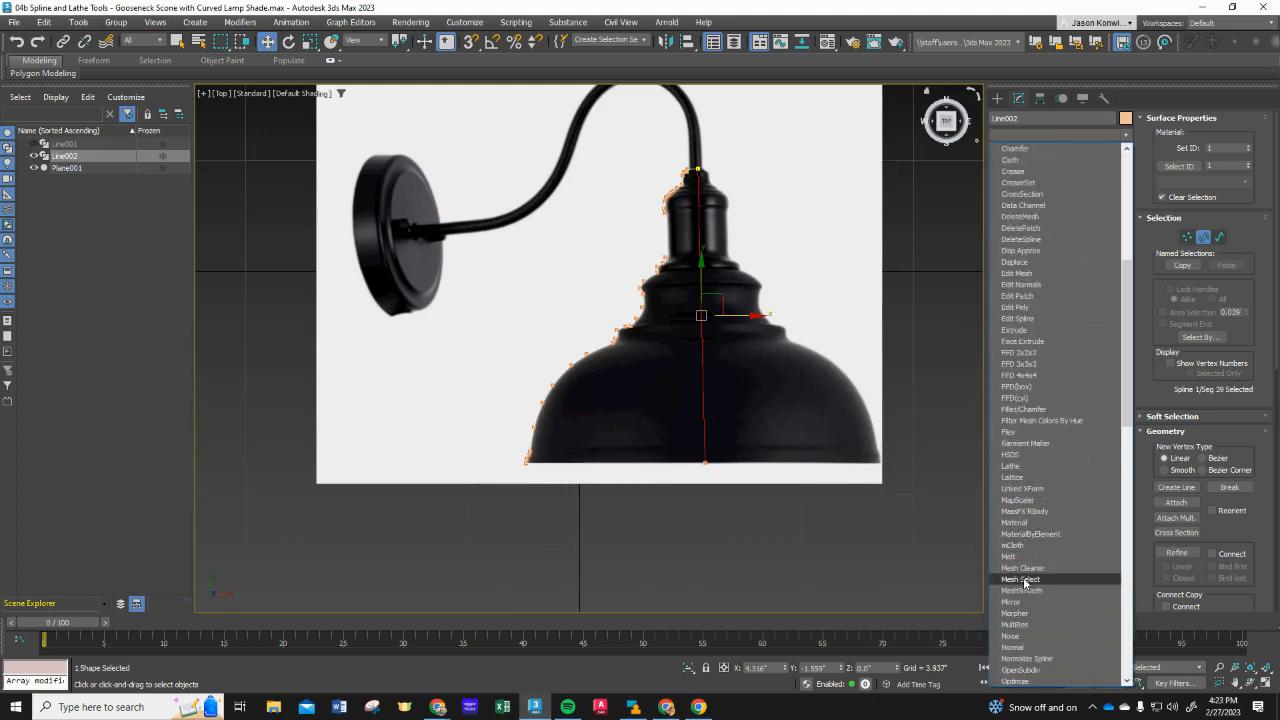
scroll(1040, 587, "down", 8)
scroll(1034, 544, "up", 1)
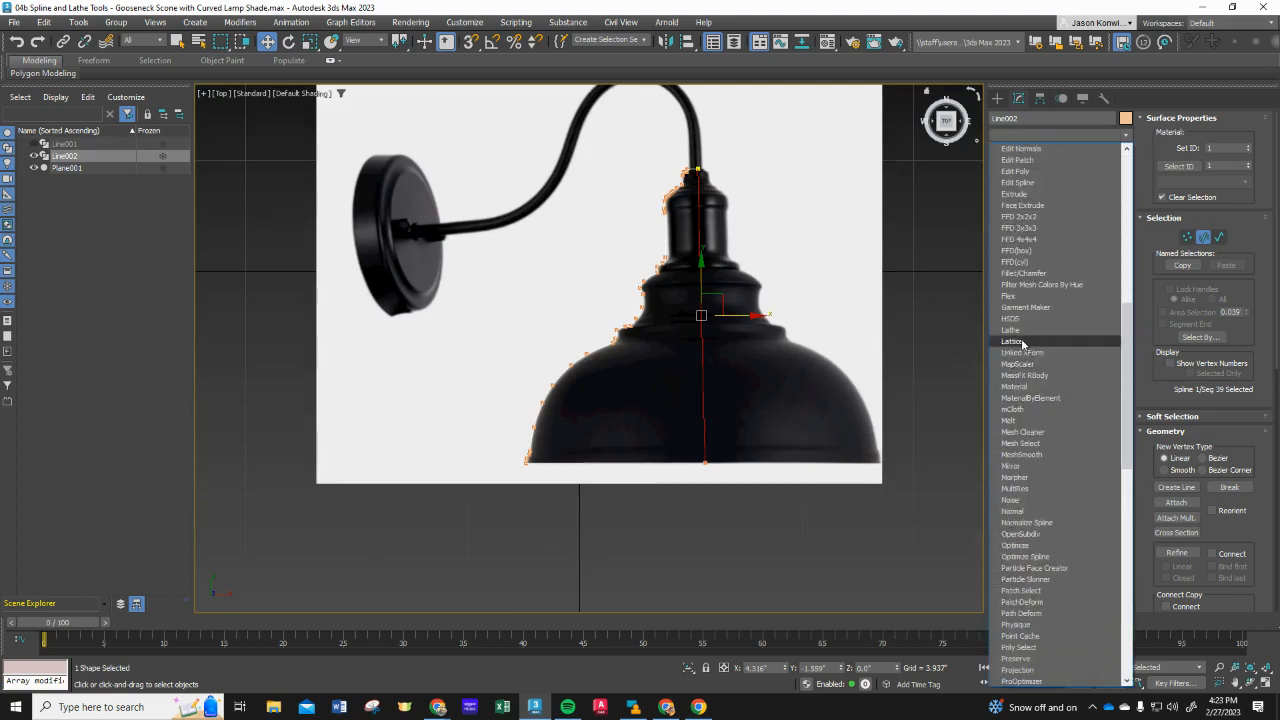
left_click(1012, 330)
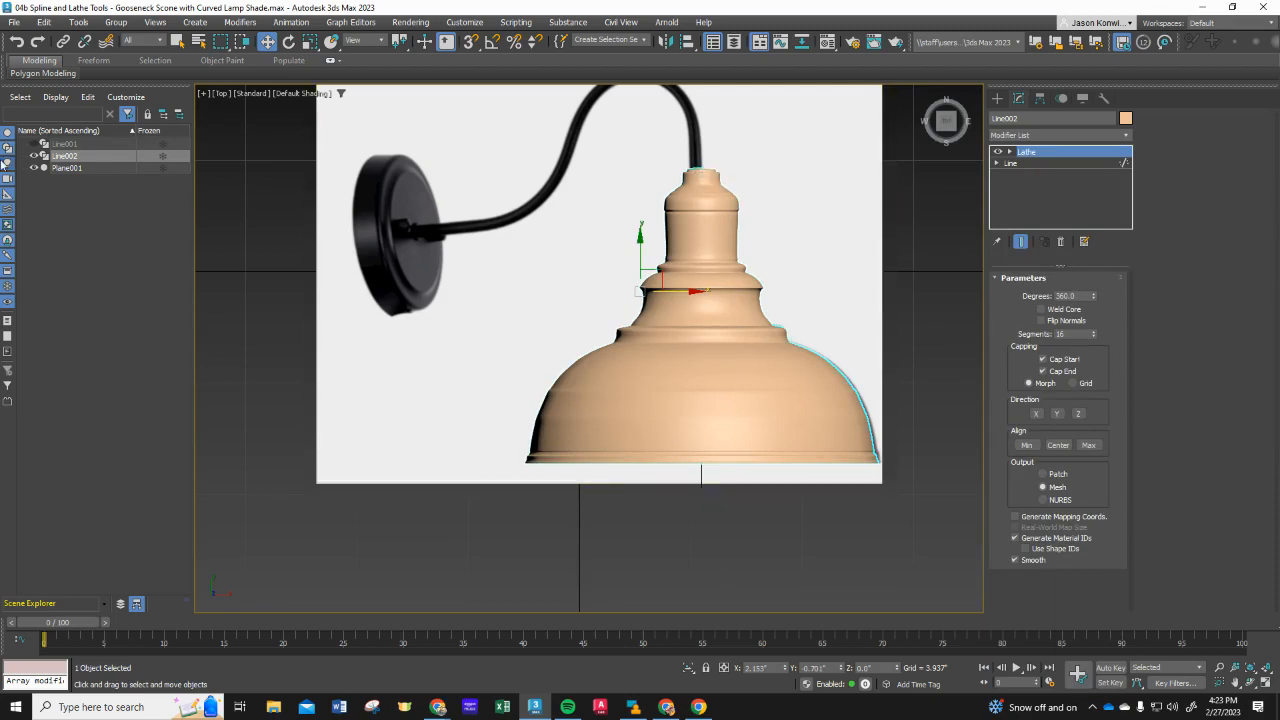
Step: Unhide the gooseneck arm Line001 and check how its end meets the top of the lathed shade
left_click(78, 145)
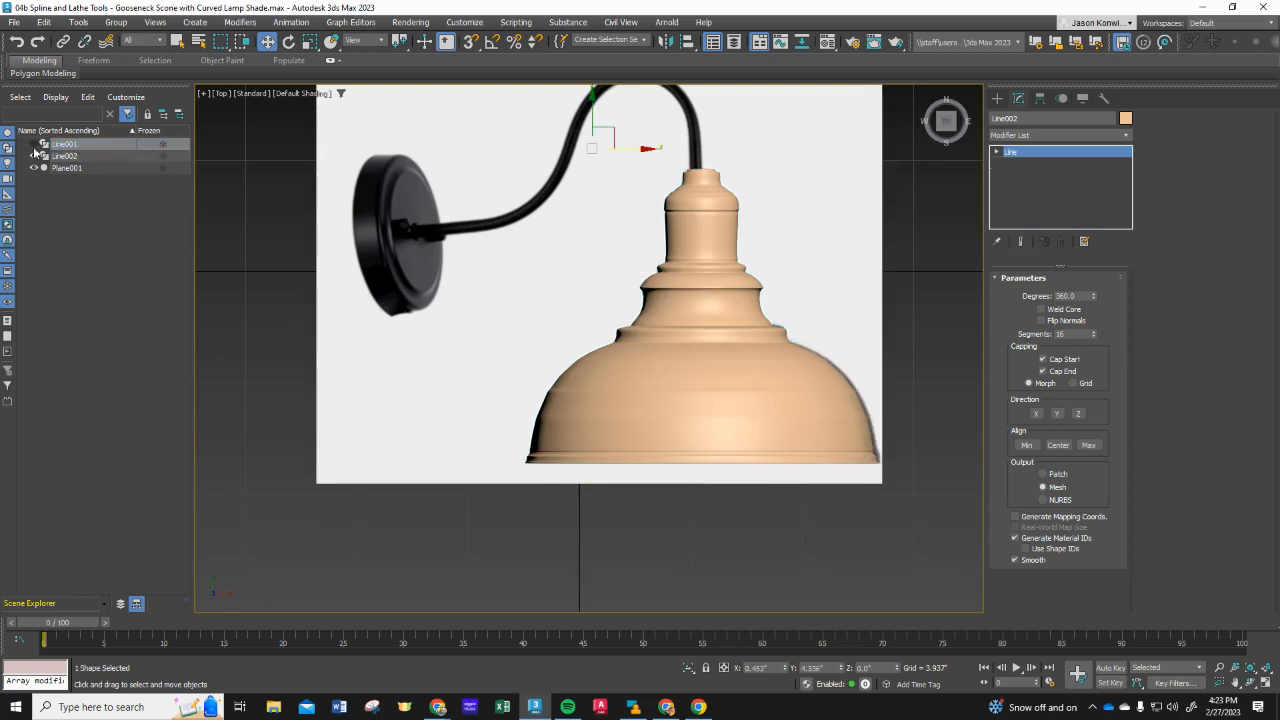
scroll(513, 148, "down", 5)
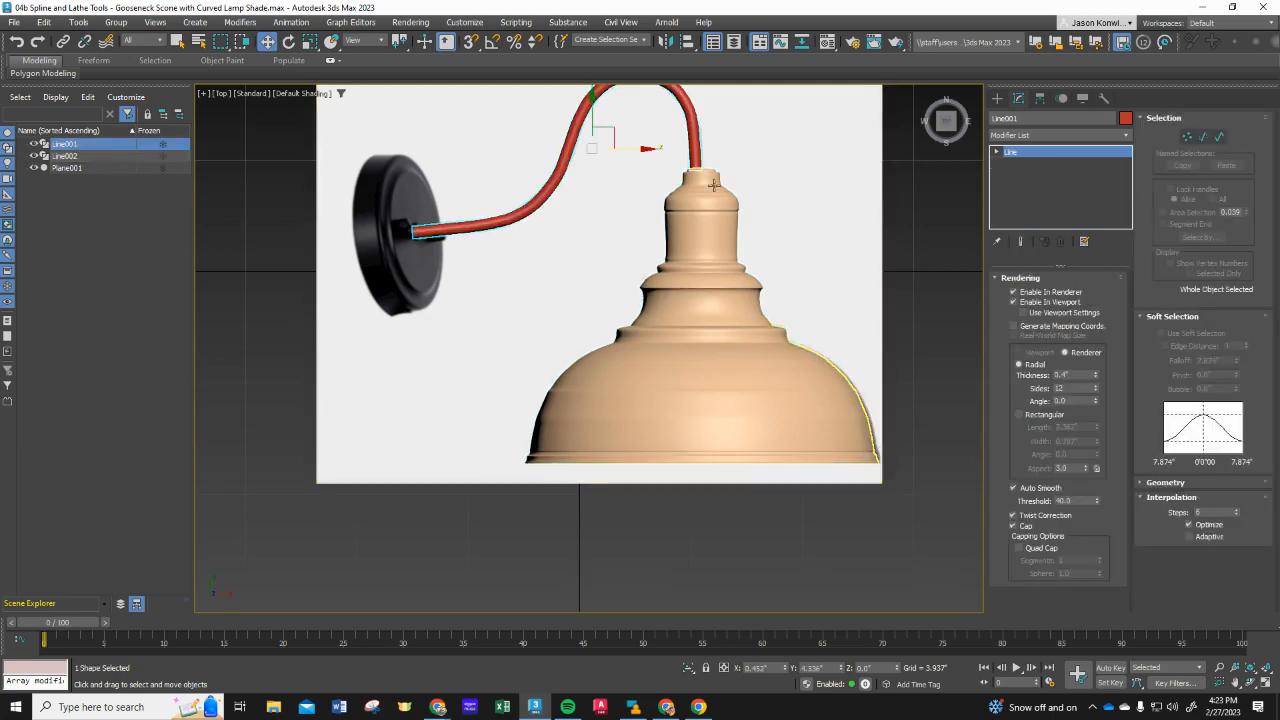
scroll(527, 230, "up", 3)
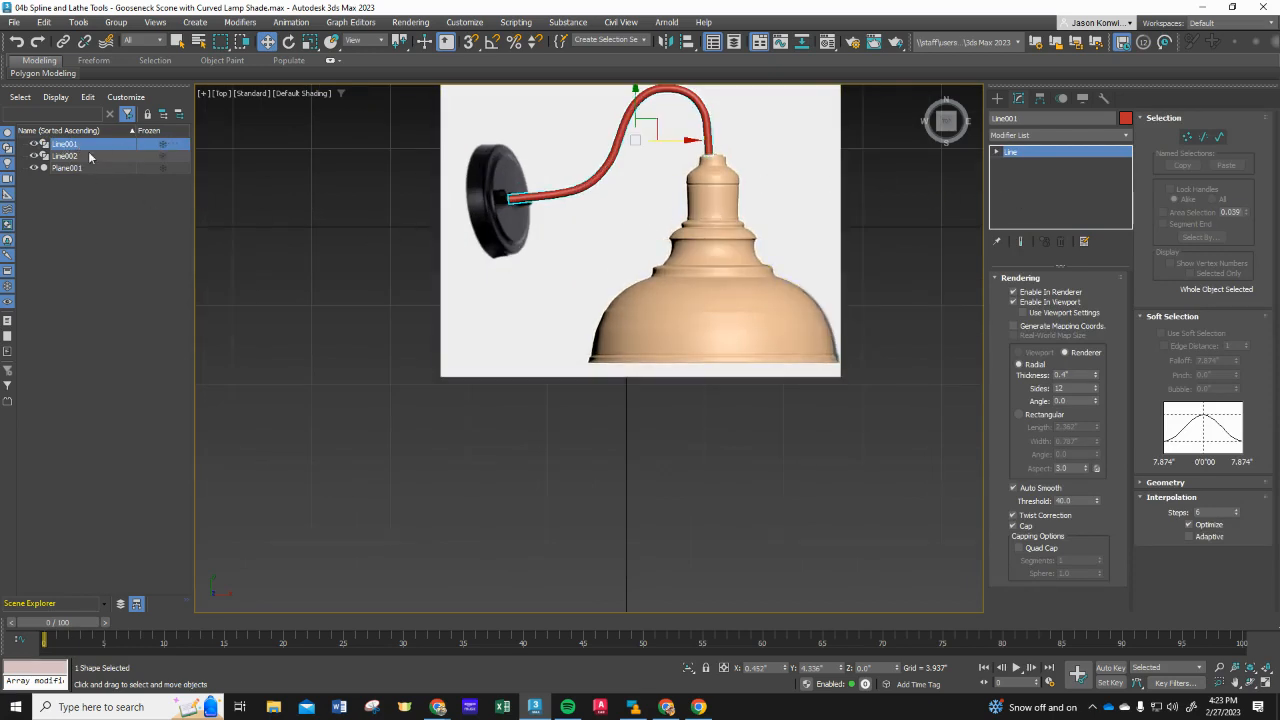
Step: Select Line002 and delete its Lathe modifier with the gooseneck arm still shown
left_click(46, 154)
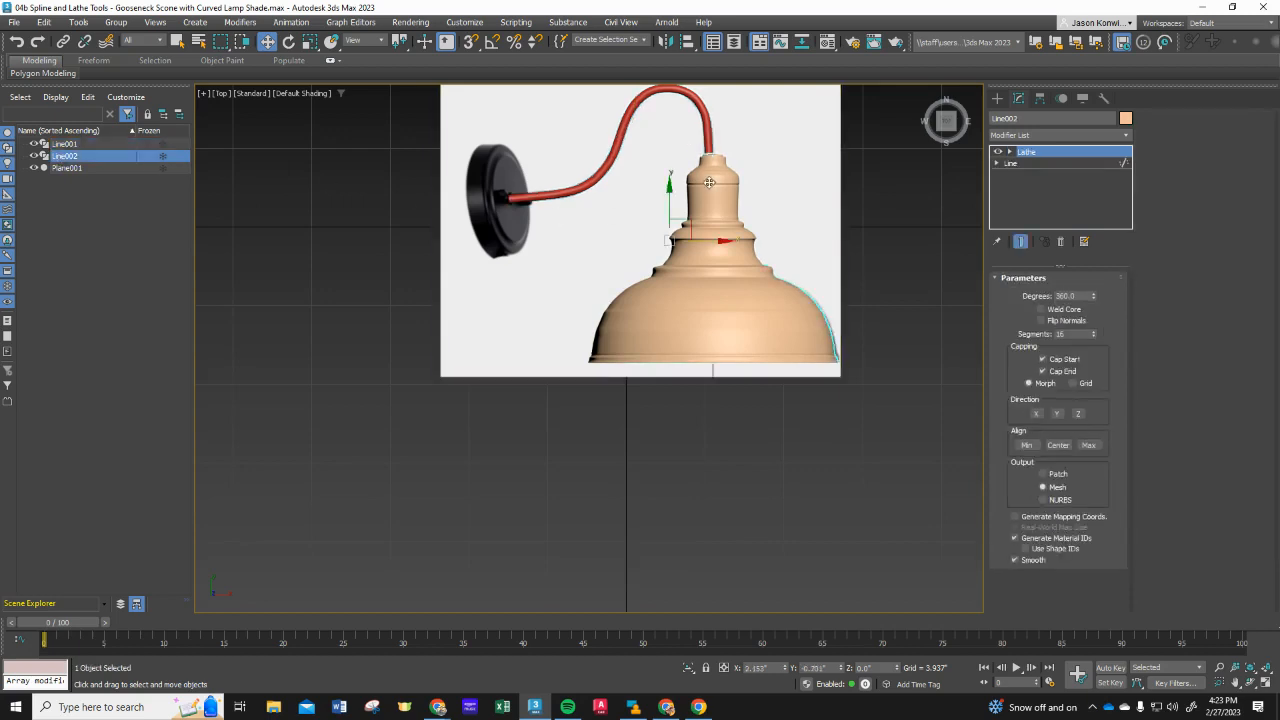
scroll(735, 145, "down", 2)
scroll(735, 145, "up", 3)
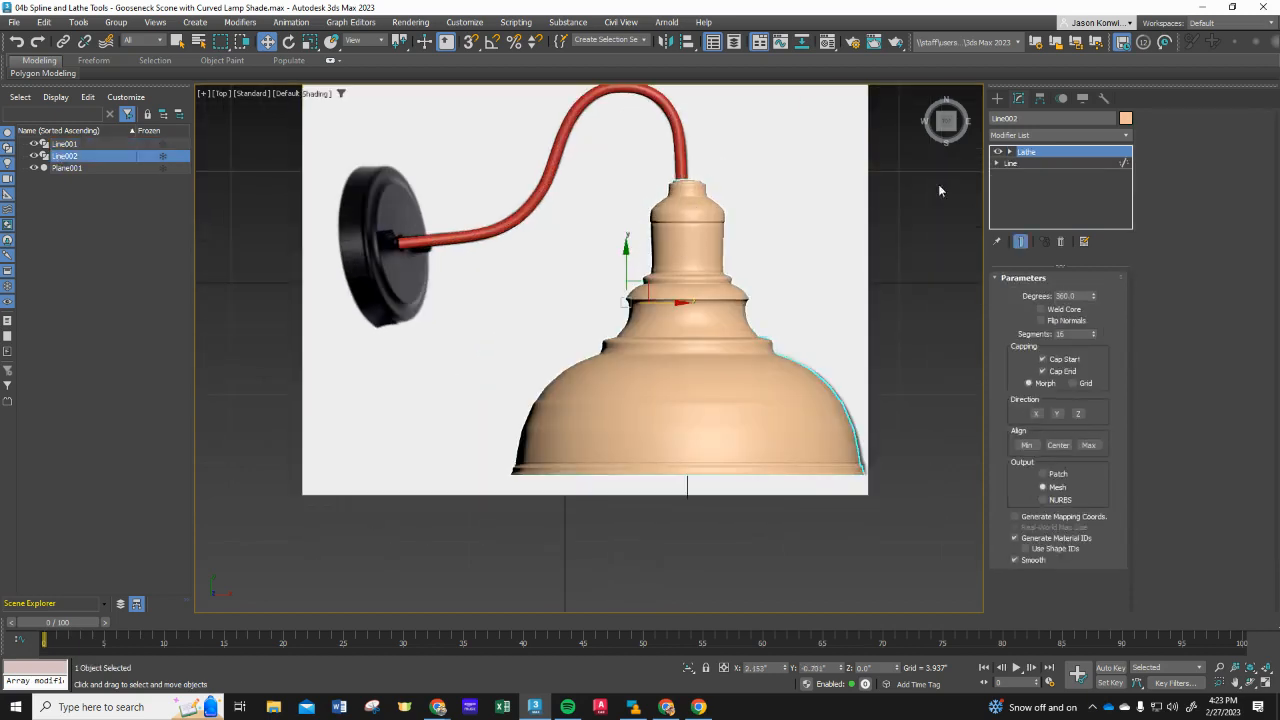
left_click(1013, 164)
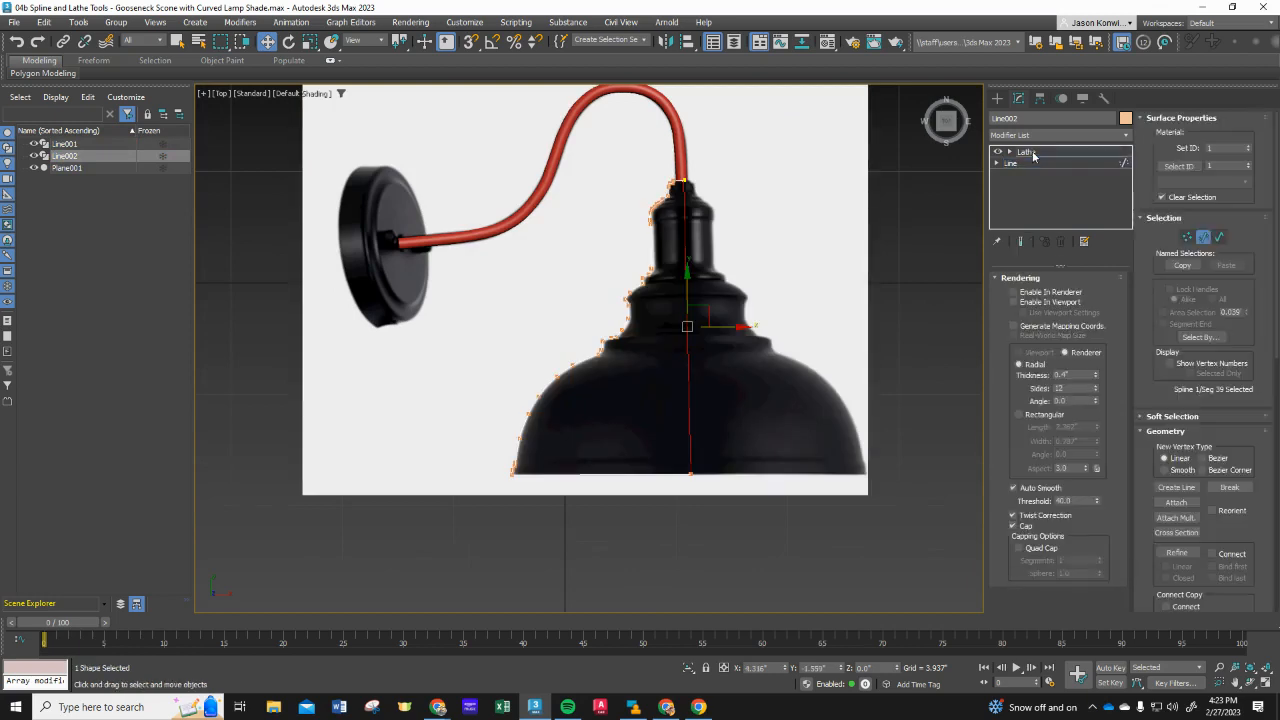
left_click(1028, 152)
right_click(1035, 157)
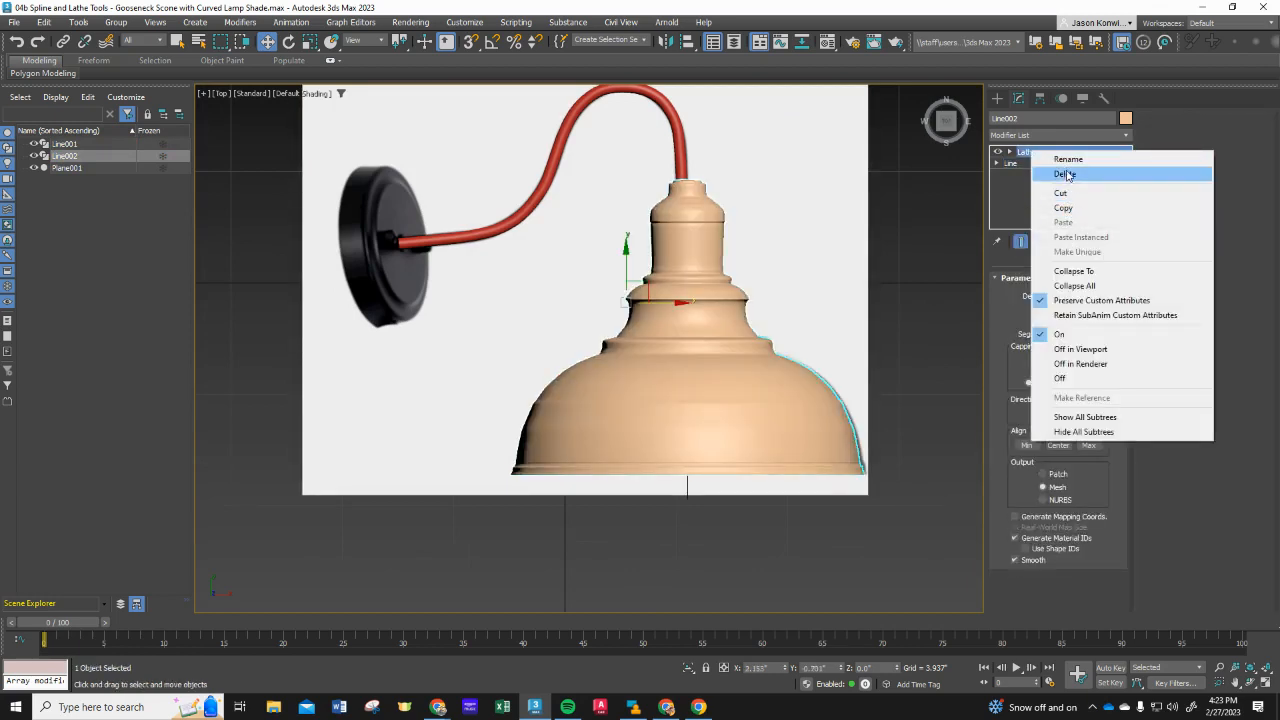
left_click(1065, 175)
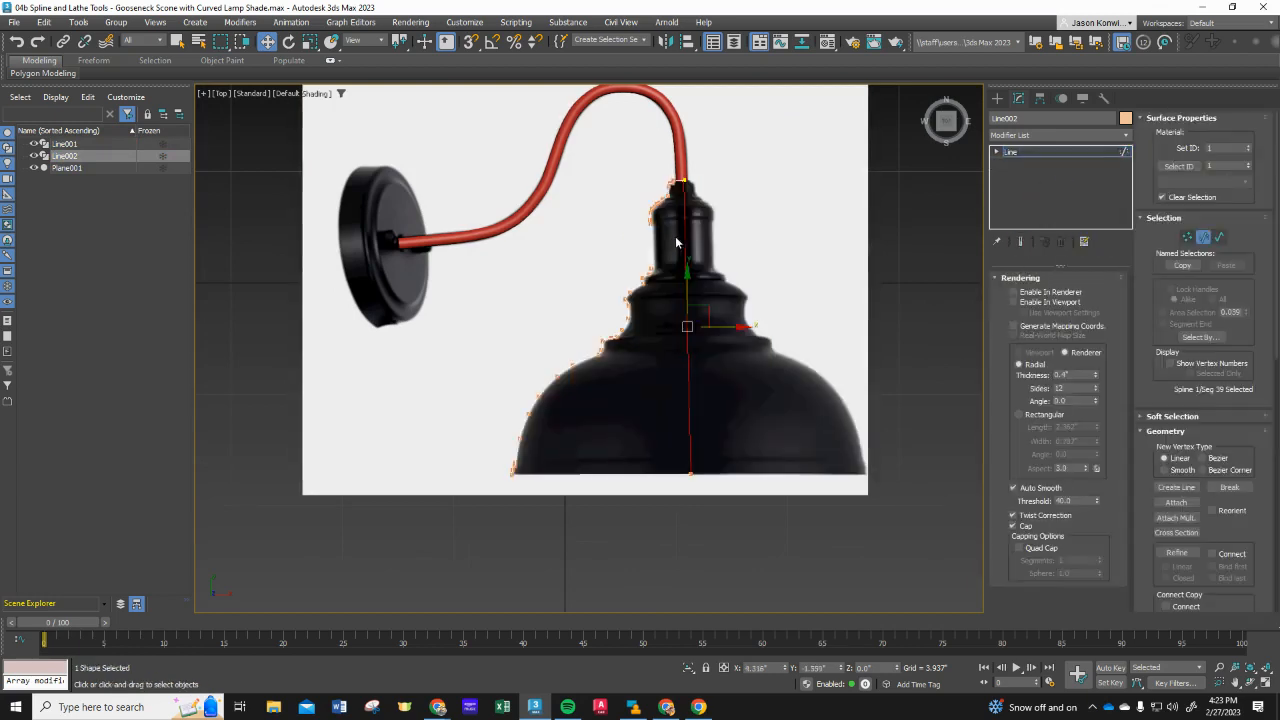
Step: Hide Line001 and, at Line002's Vertex level, move the top centre-line vertex slightly in the negative X direction to about 4.127"
scroll(678, 181, "up", 3)
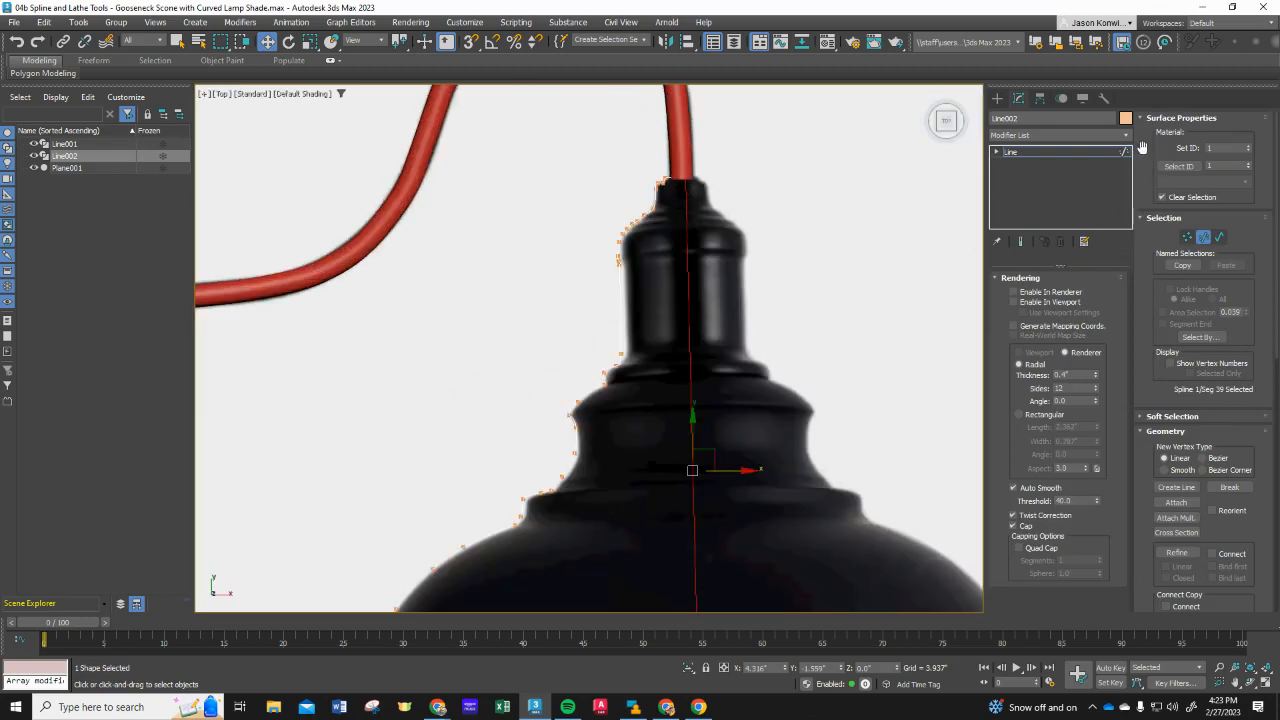
left_click(1187, 237)
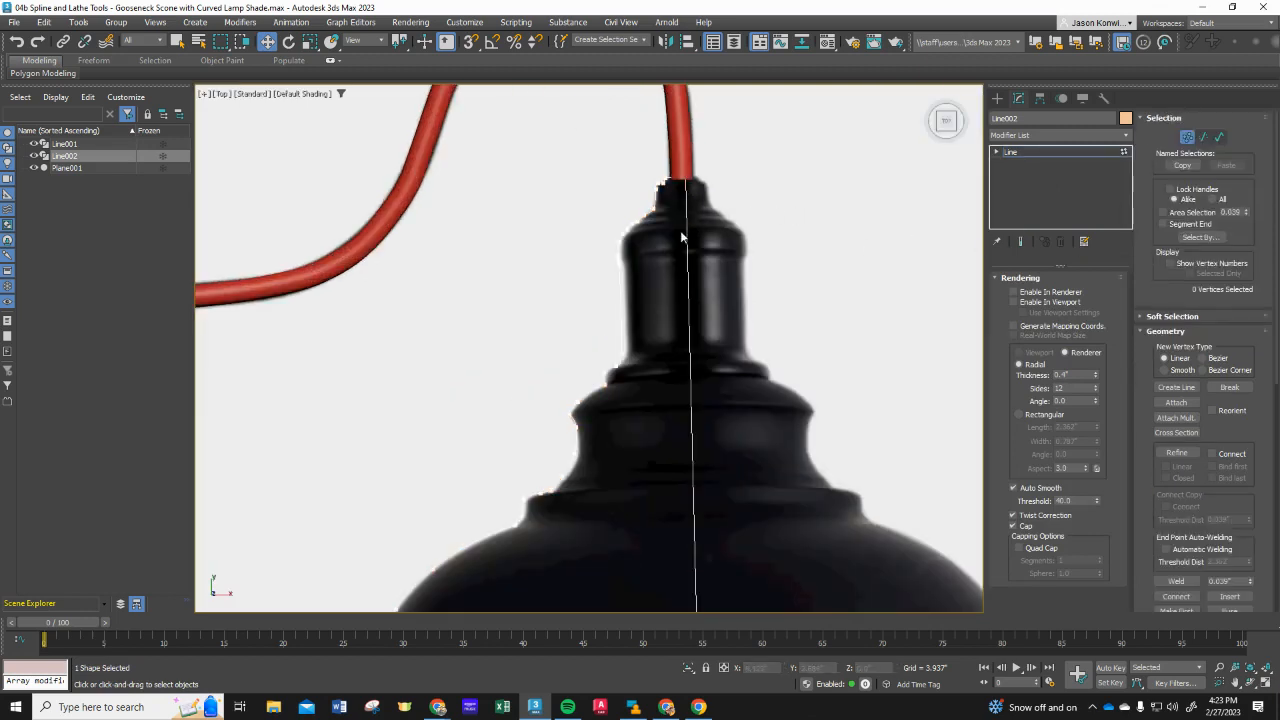
left_click(35, 145)
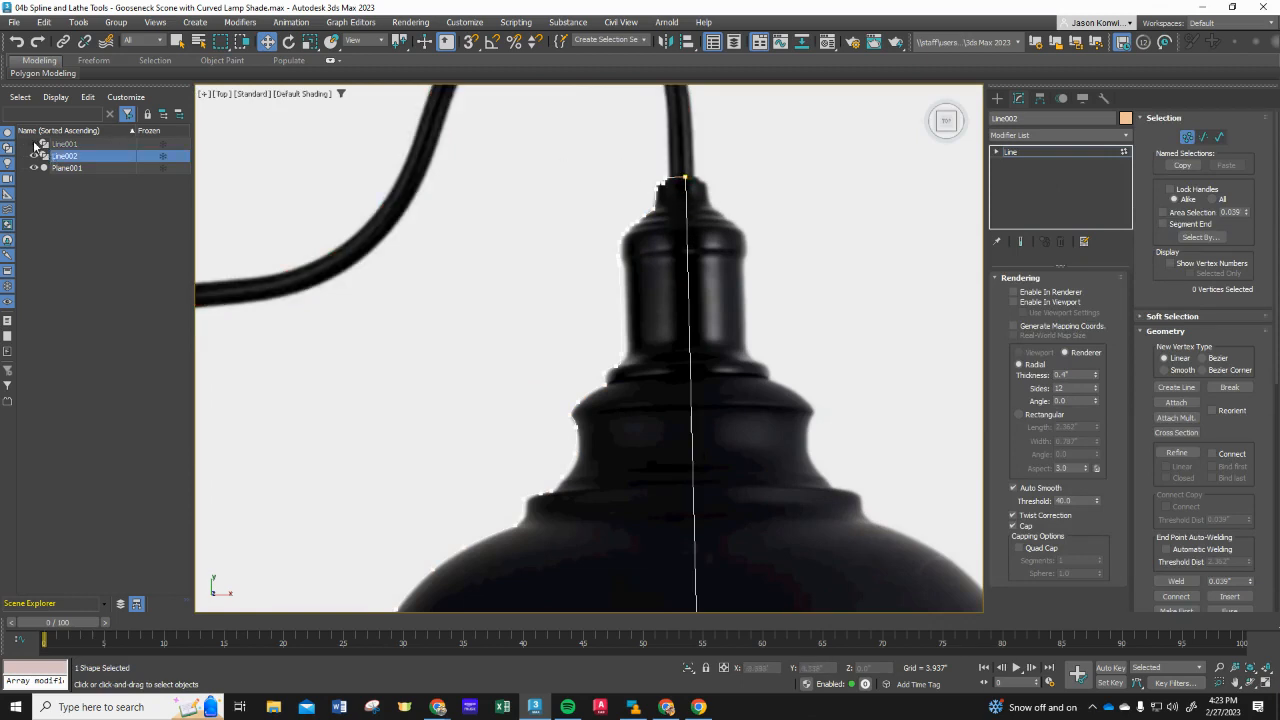
left_click(685, 177)
left_click_drag(686, 177, 682, 177)
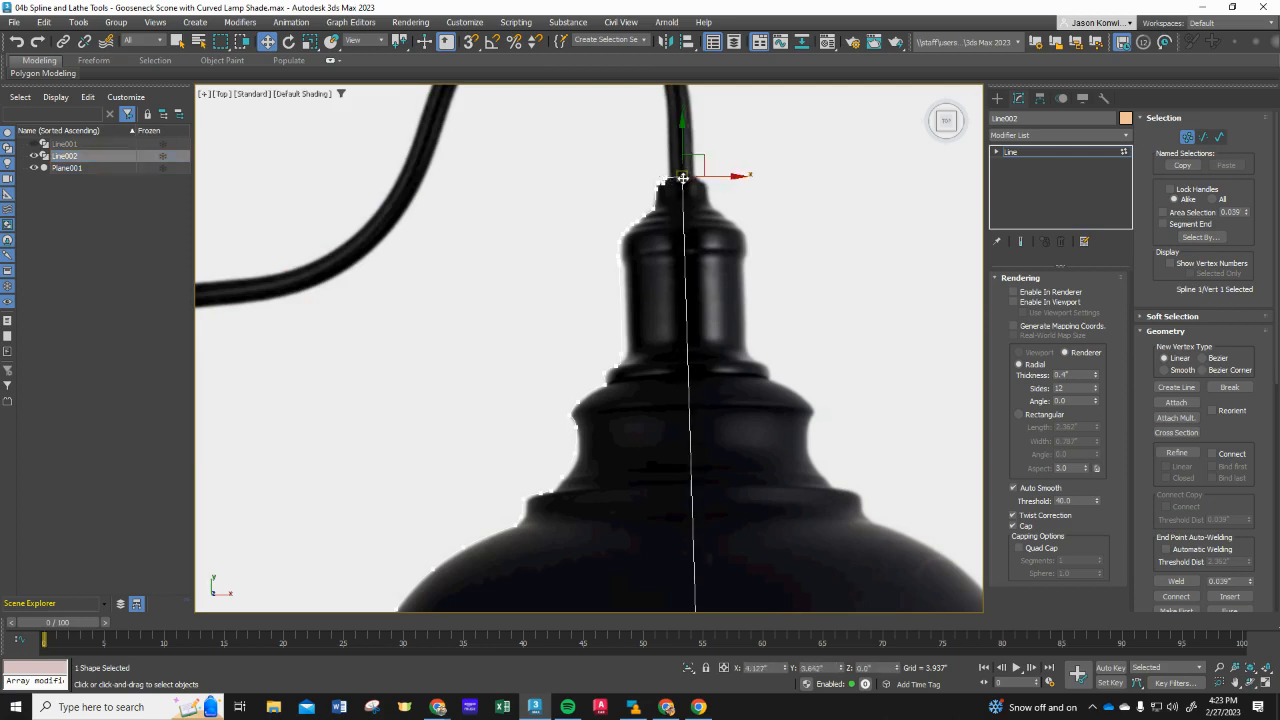
Step: Reapply the Lathe modifier to Line002 using its repositioned centre line
left_click(1021, 134)
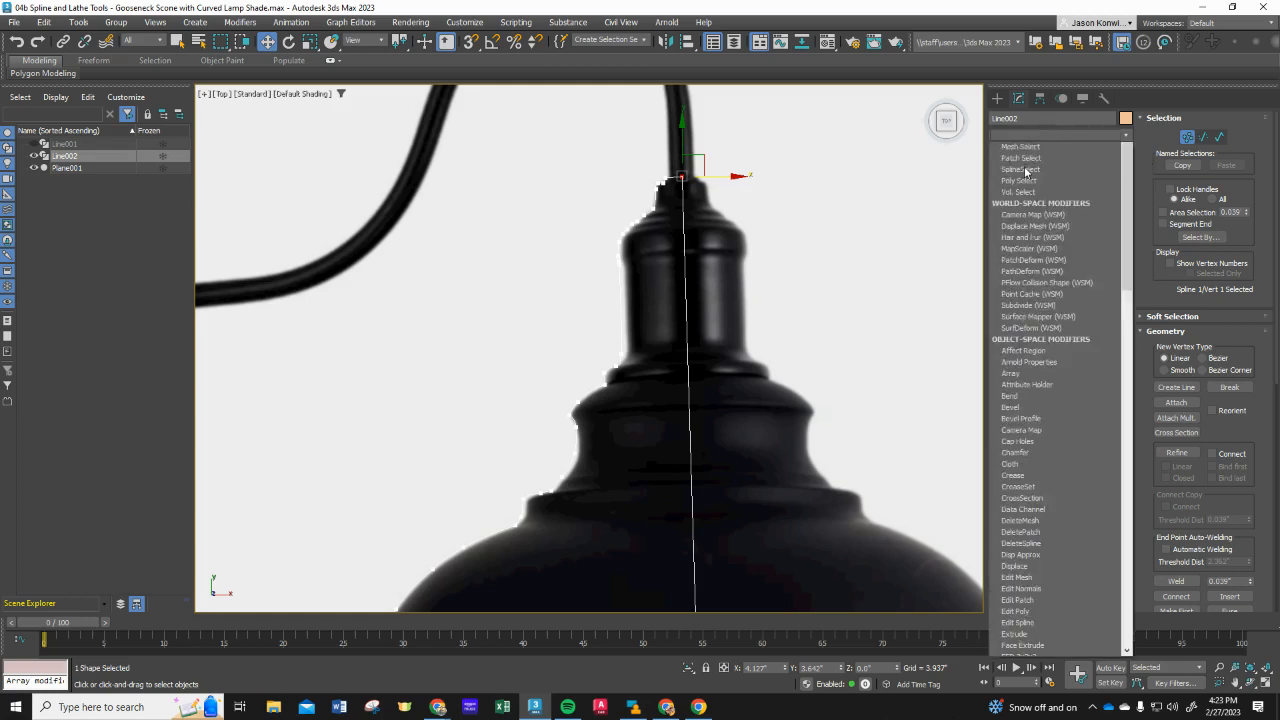
scroll(1022, 400, "down", 5)
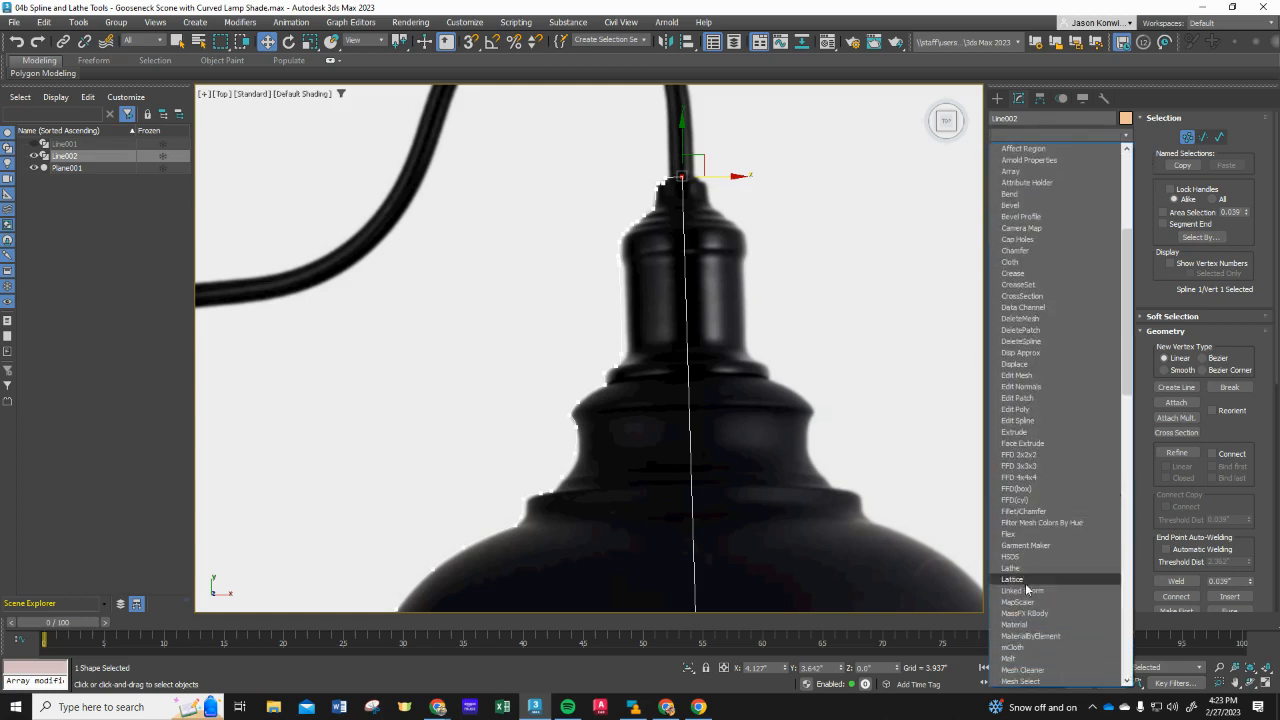
scroll(1025, 583, "down", 2)
left_click(1011, 567)
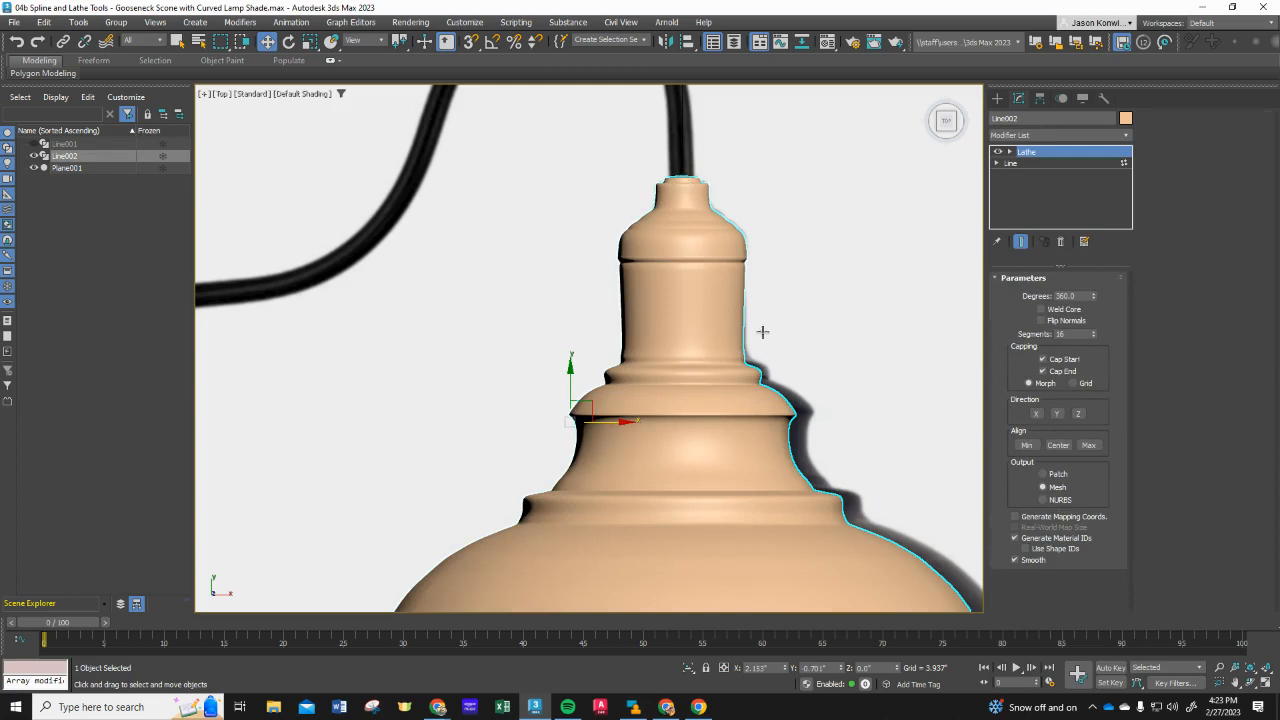
Step: Unhide the gooseneck arm Line001 and compare the arm and the whole lathed shade with the reference image
scroll(762, 332, "down", 5)
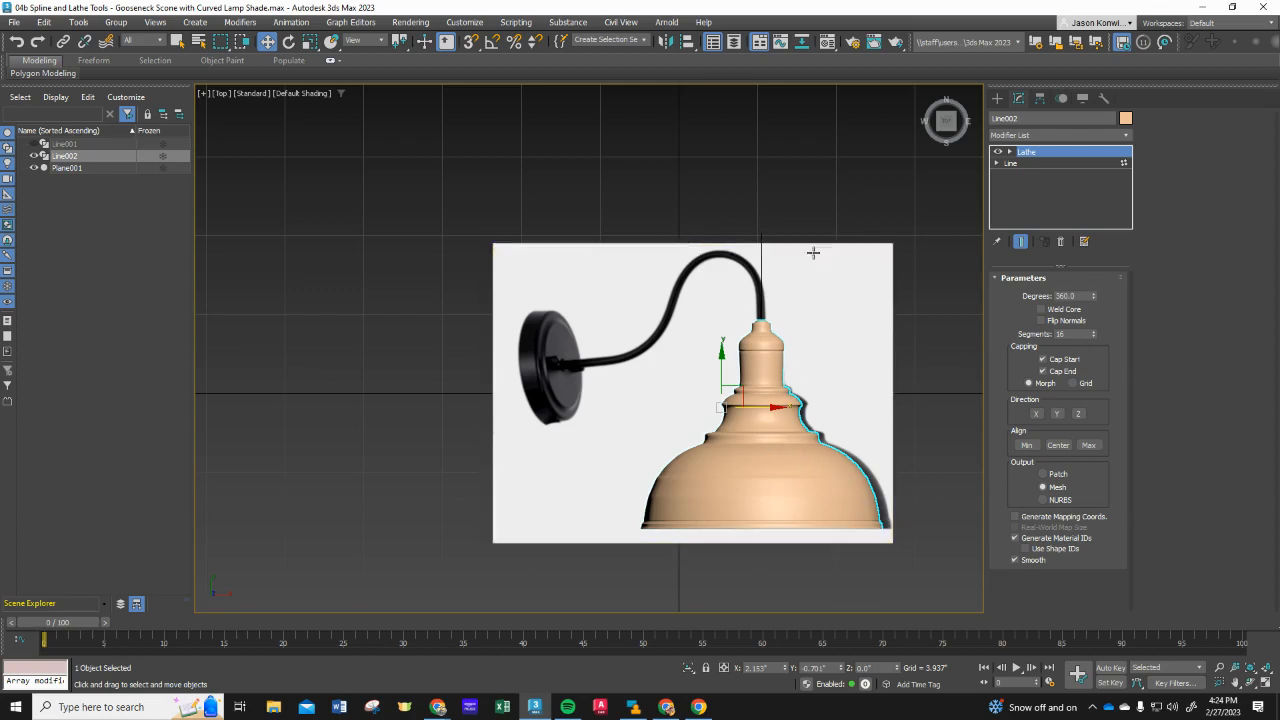
scroll(810, 248, "up", 3)
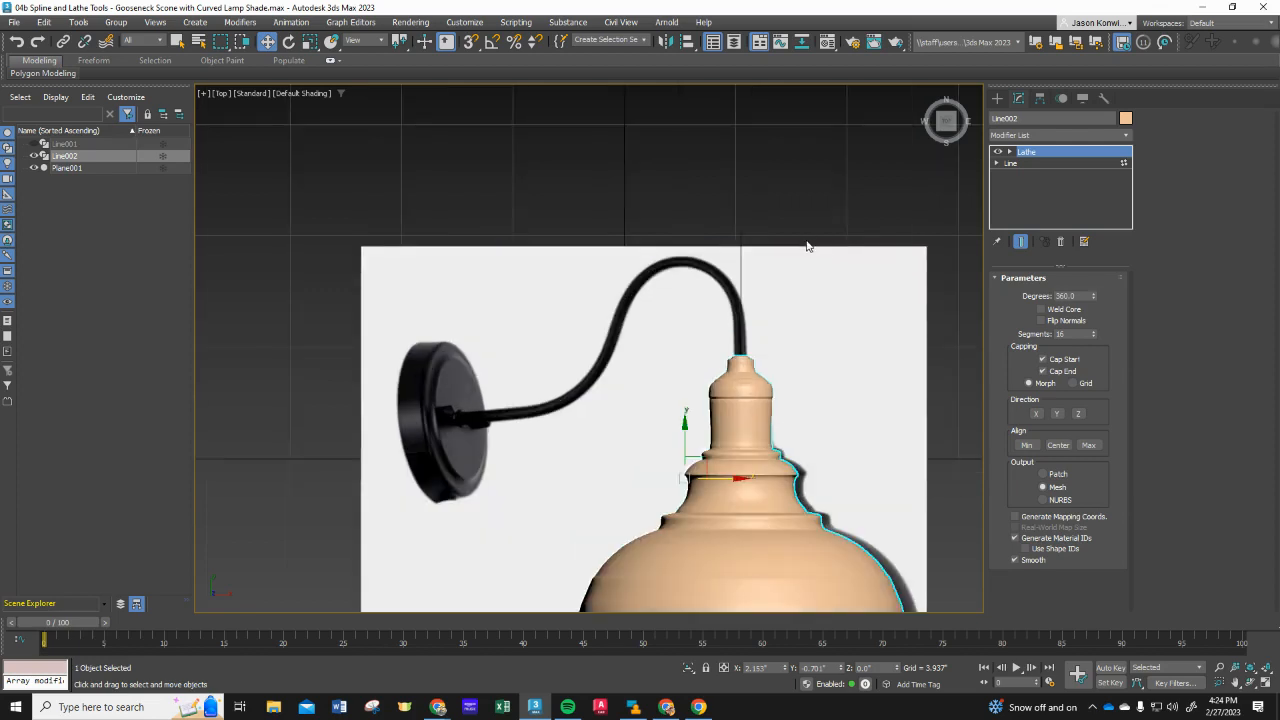
left_click(35, 144)
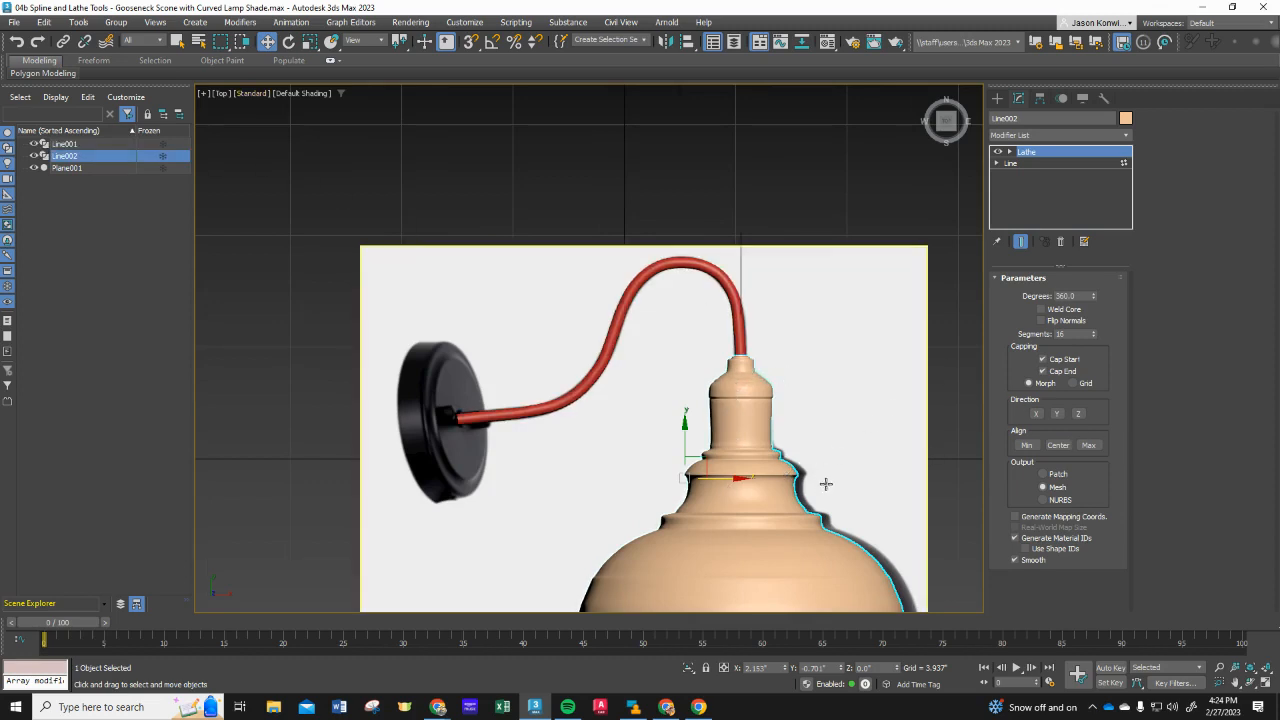
scroll(826, 484, "down", 4)
scroll(900, 564, "up", 4)
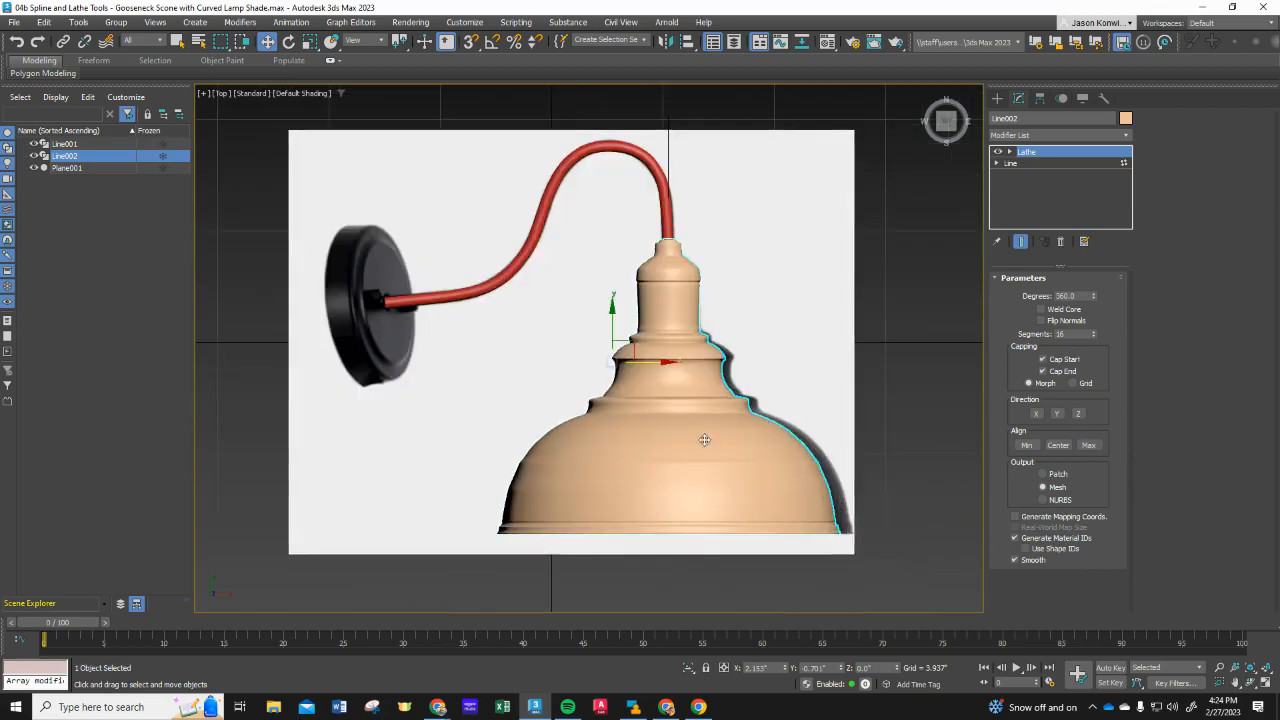